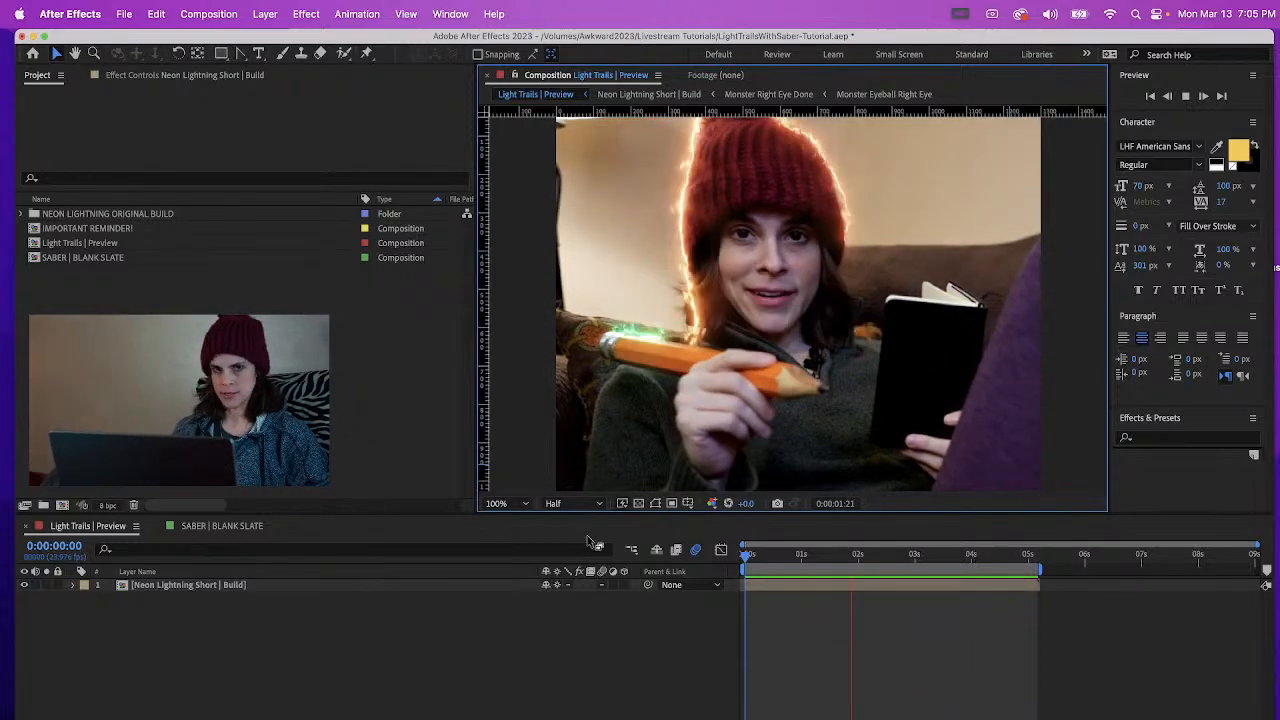
# In the SABER | BLANK SLATE composition, create a new black 1000 × 1000 px solid layer named Saber
pyautogui.click(203, 528)
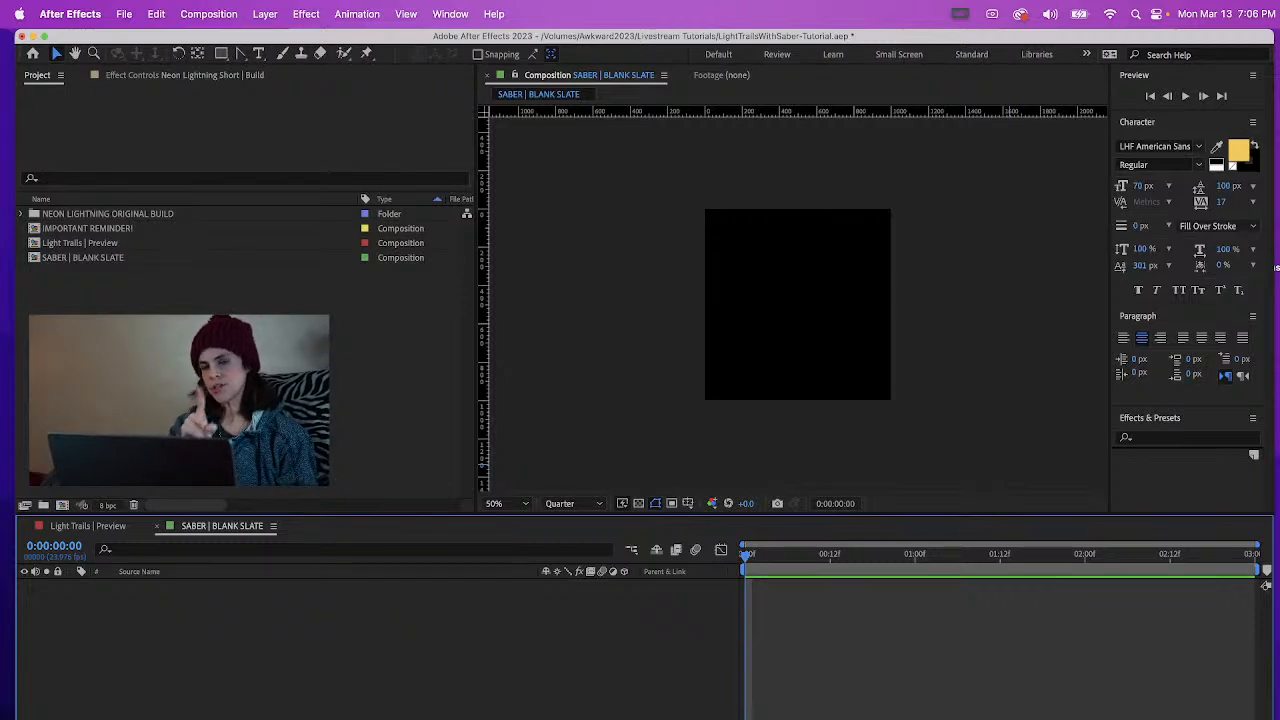
pyautogui.click(265, 14)
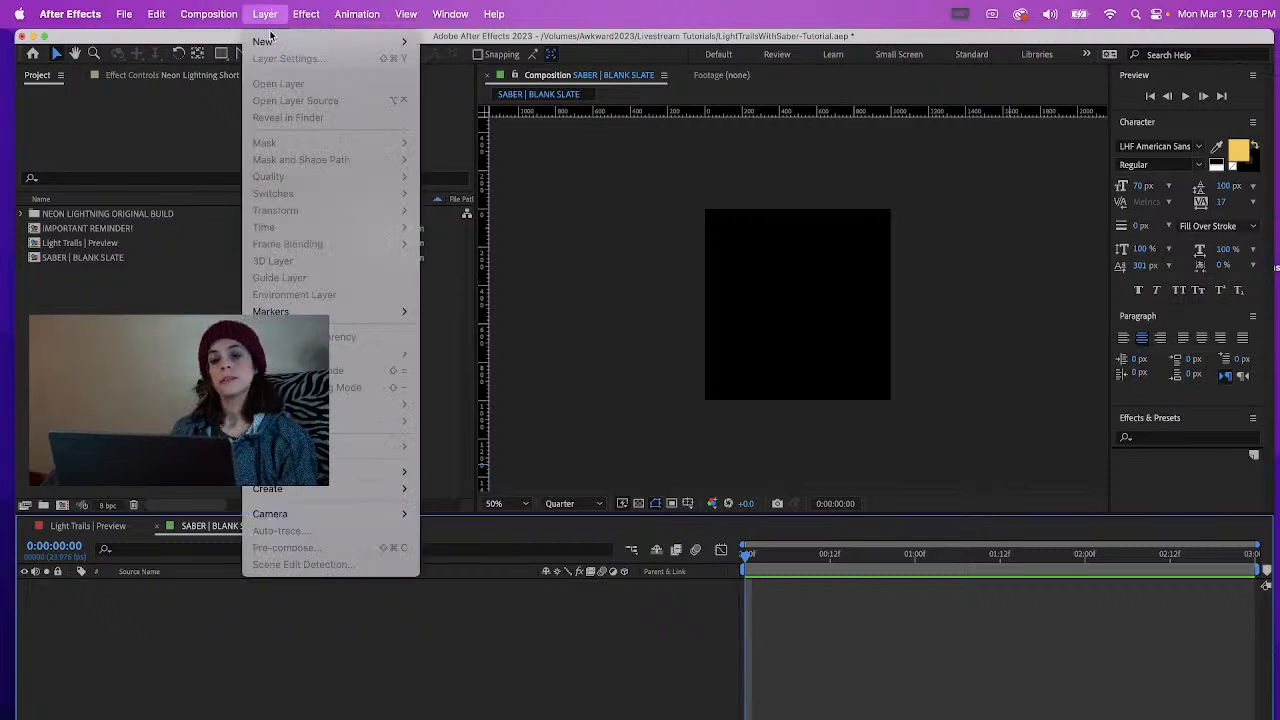
pyautogui.moveTo(268, 46)
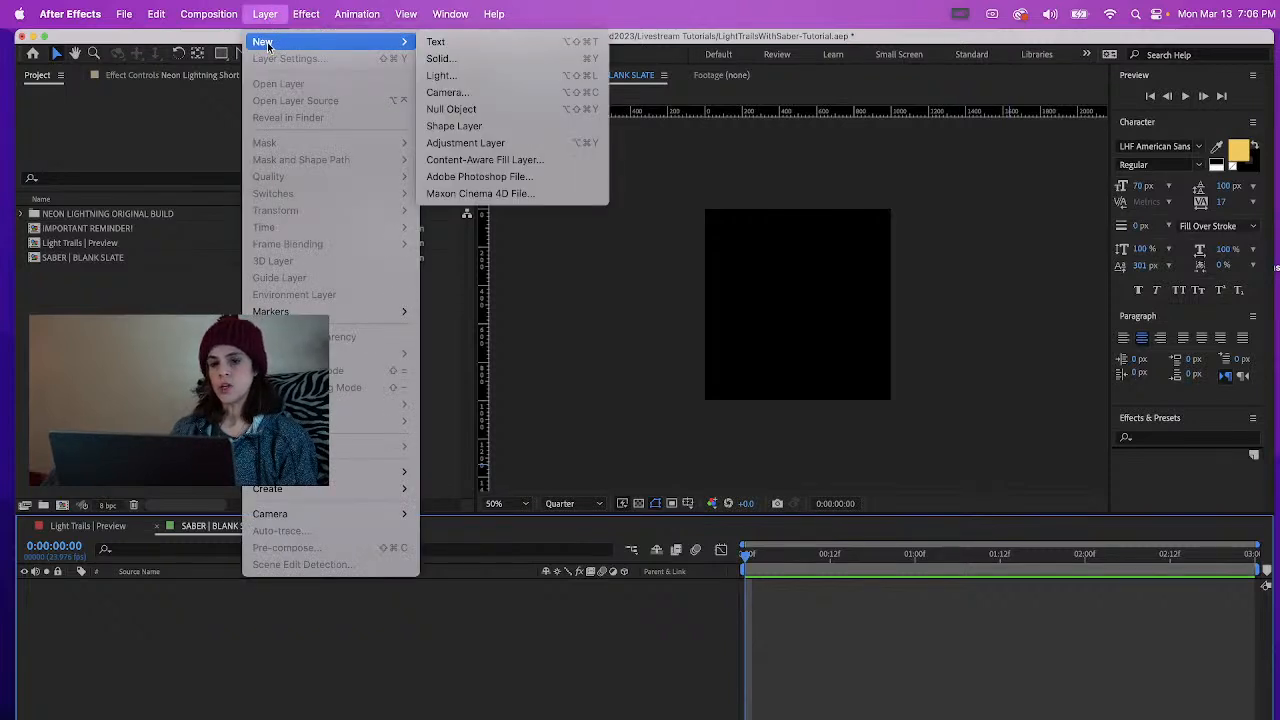
pyautogui.click(488, 62)
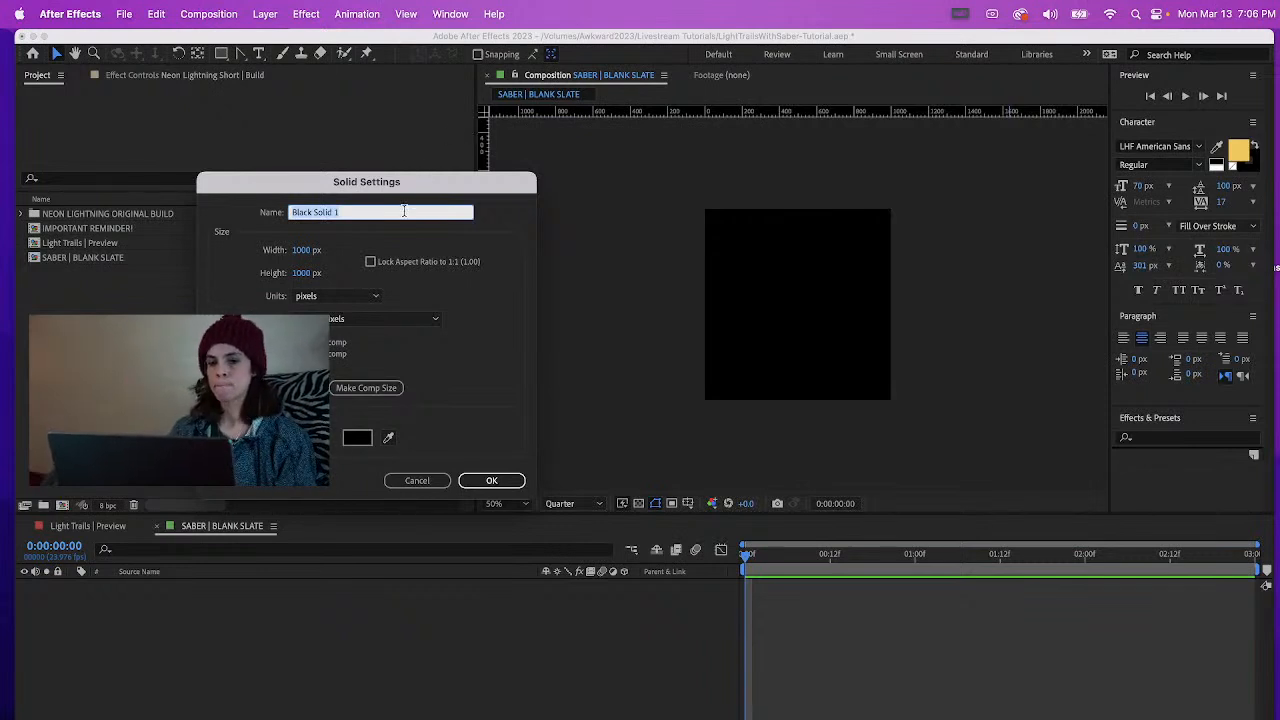
pyautogui.write('Sab')
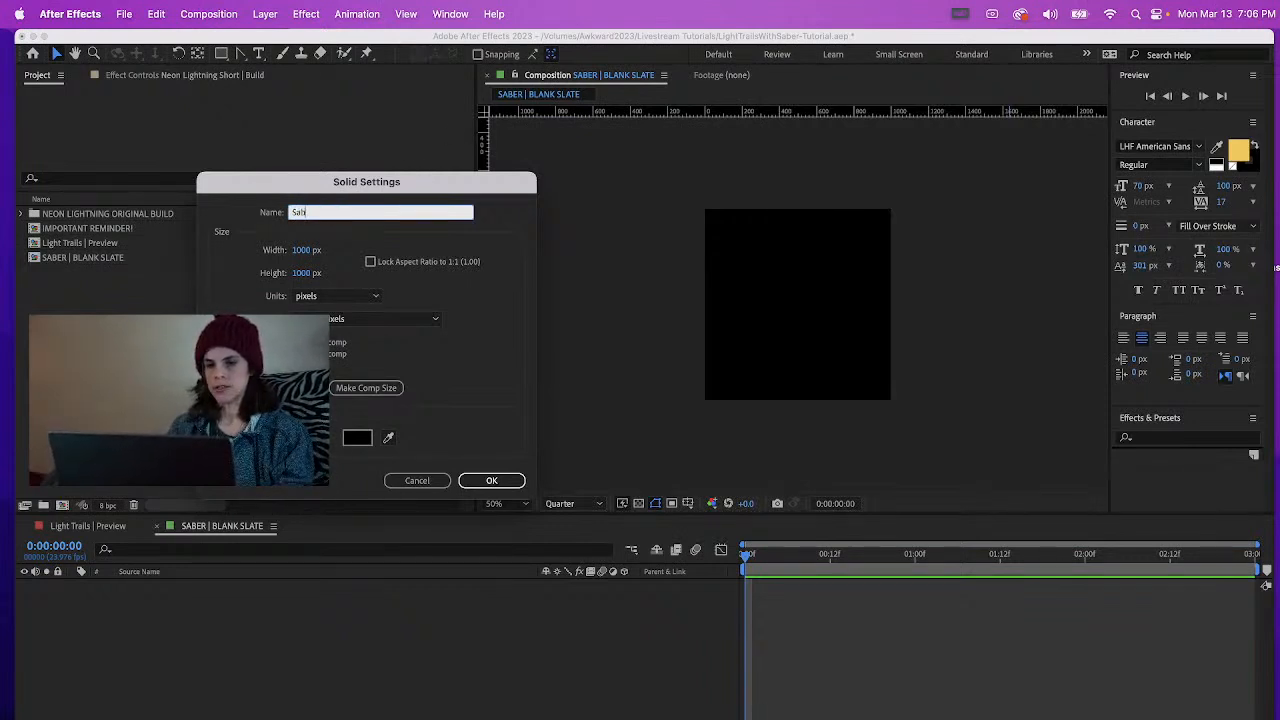
pyautogui.write('er')
pyautogui.press('Return')
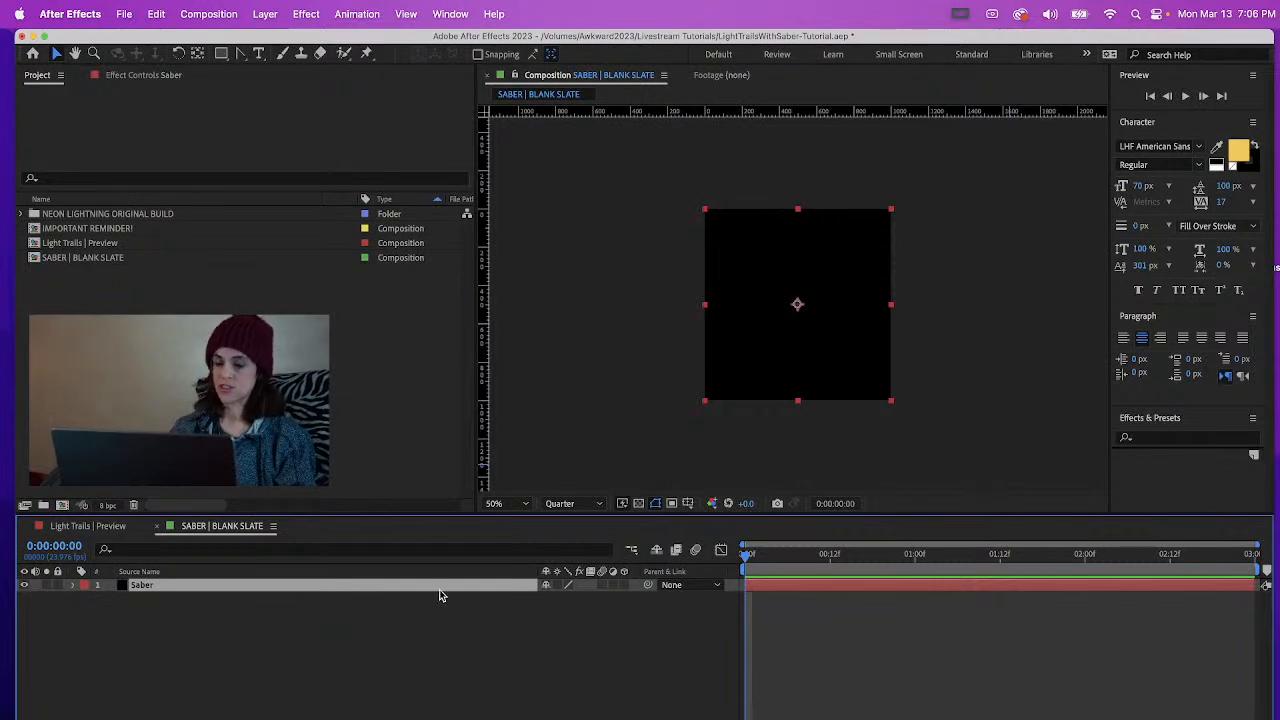
# Apply the Video Copilot Saber effect to the Saber solid and preview its playback
pyautogui.click(307, 14)
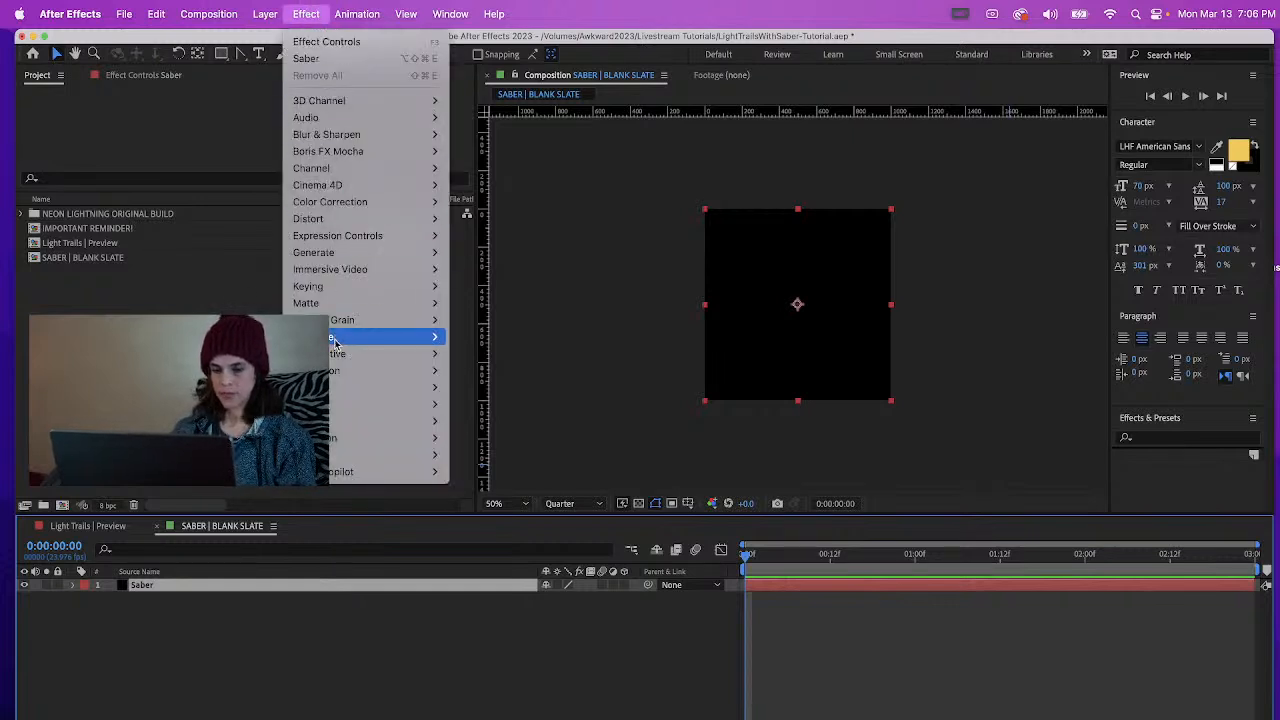
pyautogui.moveTo(332, 478)
pyautogui.click(469, 471)
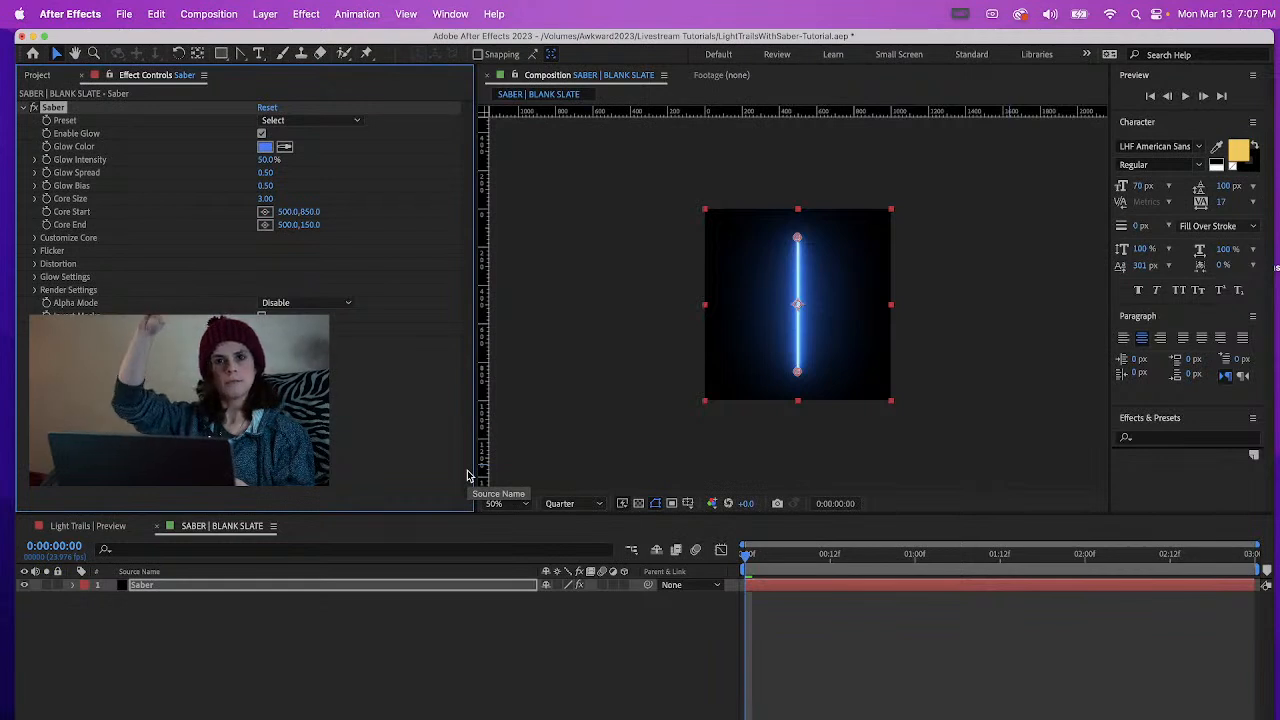
pyautogui.press('space')
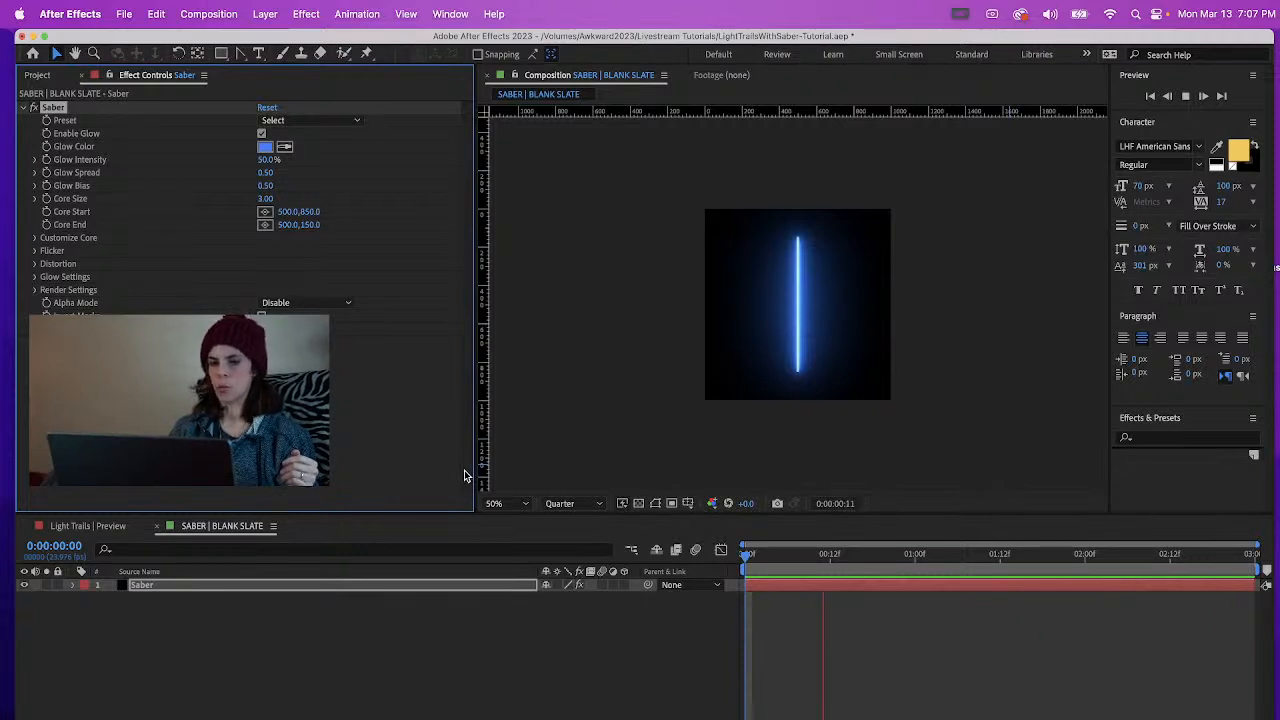
pyautogui.press('space')
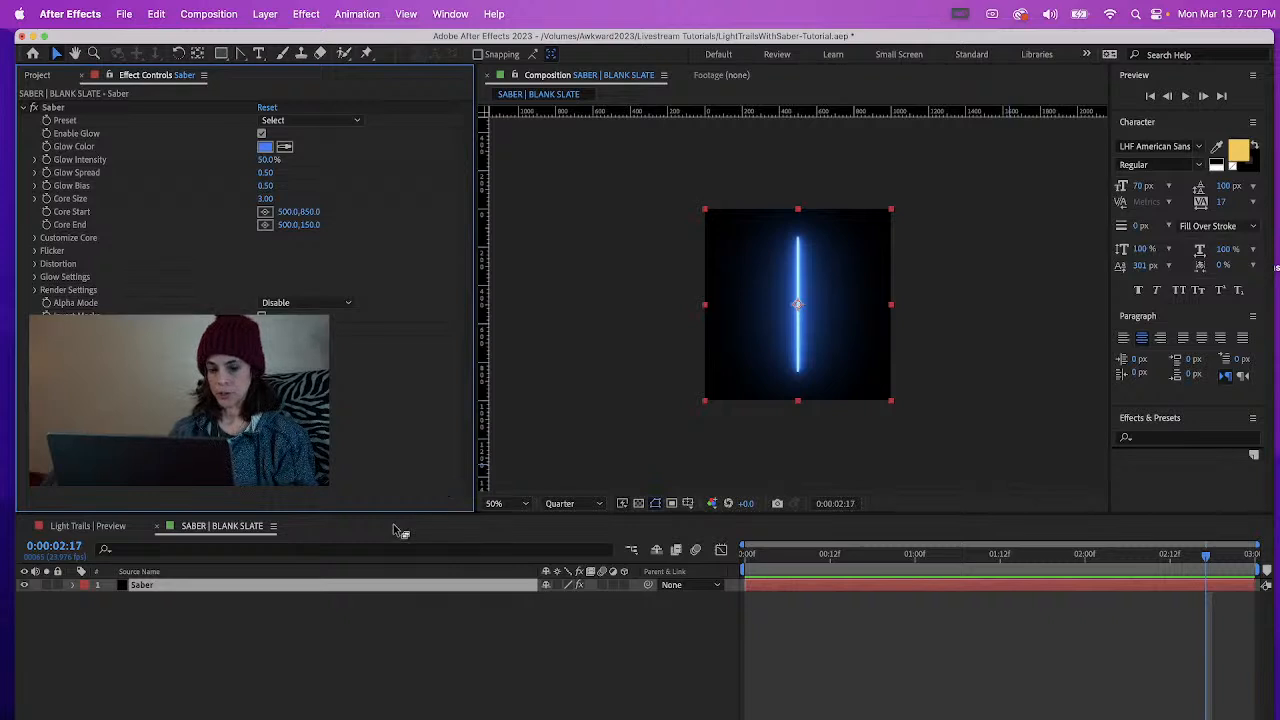
# Draw an open zigzag mask path with the Pen tool on the Saber layer, running from the lower left up to the upper right
pyautogui.click(313, 588)
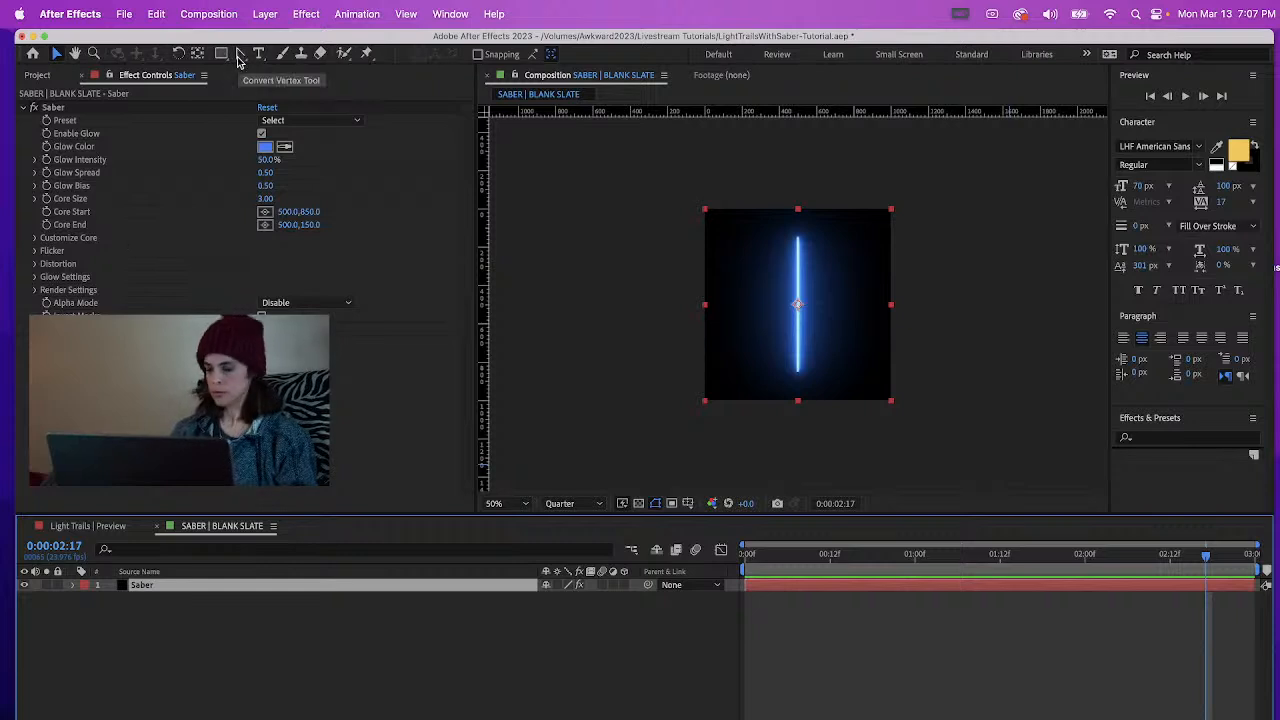
pyautogui.moveTo(238, 60); pyautogui.dragTo(277, 58)
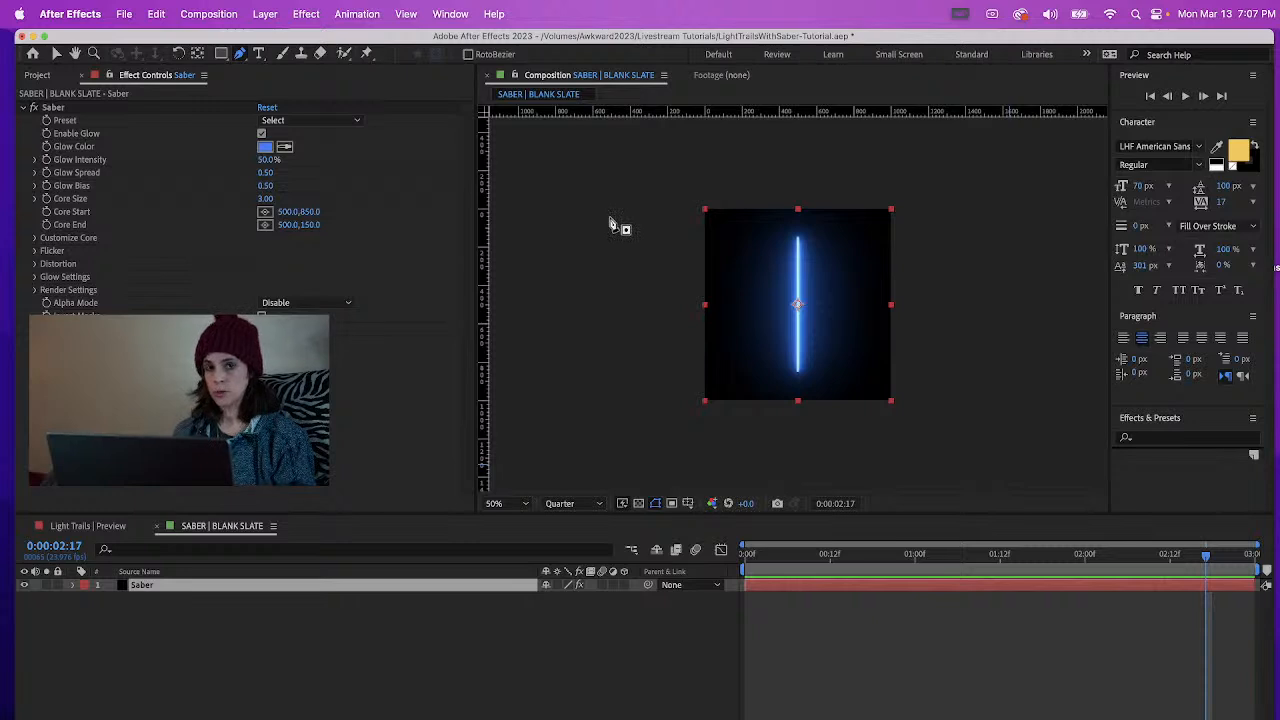
pyautogui.click(752, 375)
pyautogui.click(843, 309)
pyautogui.click(743, 287)
pyautogui.click(845, 230)
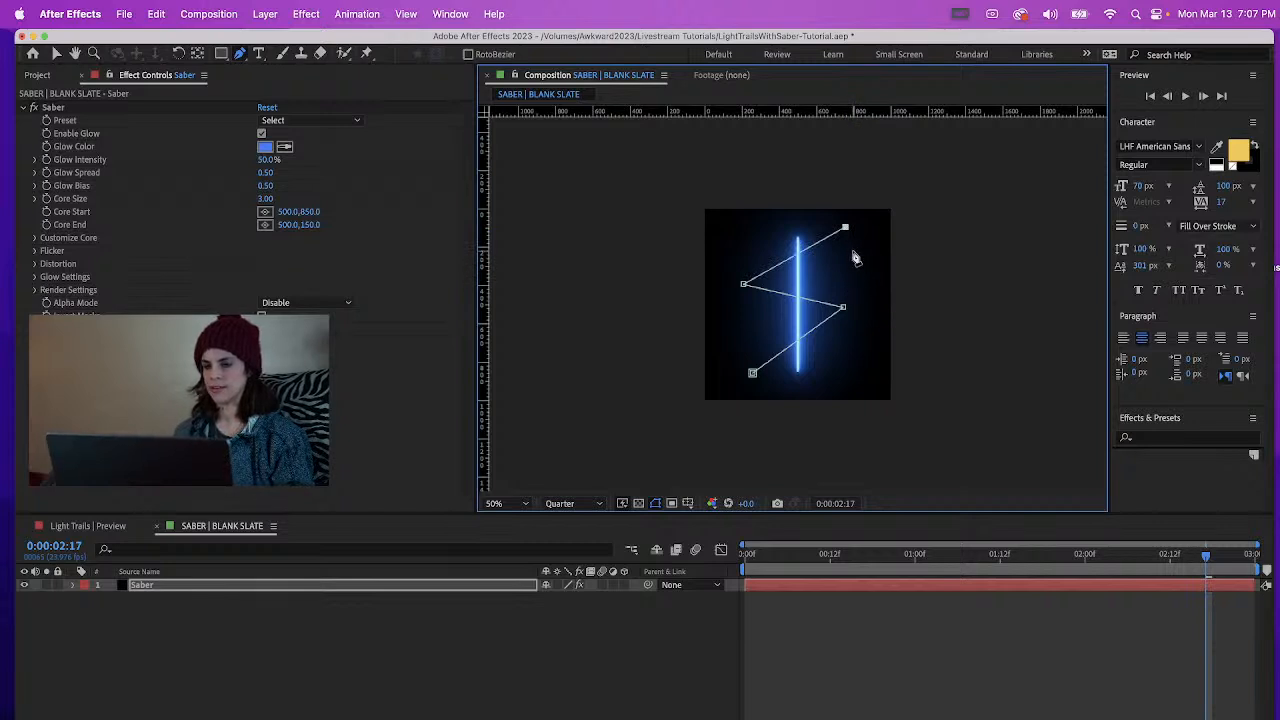
# Turn the zigzag mask's corner points into smooth curves with the Convert Vertex tool, including a curve handle on the lowest point
pyautogui.click(242, 54)
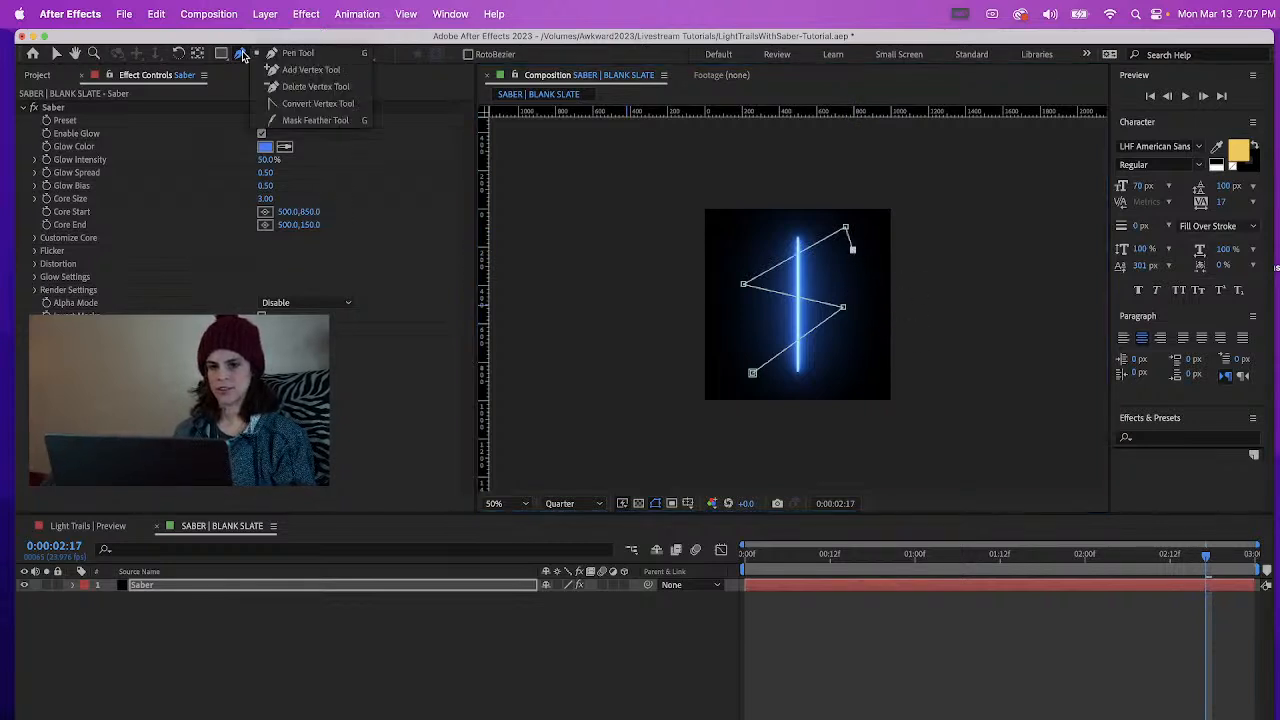
pyautogui.click(288, 103)
pyautogui.moveTo(845, 229); pyautogui.dragTo(862, 233)
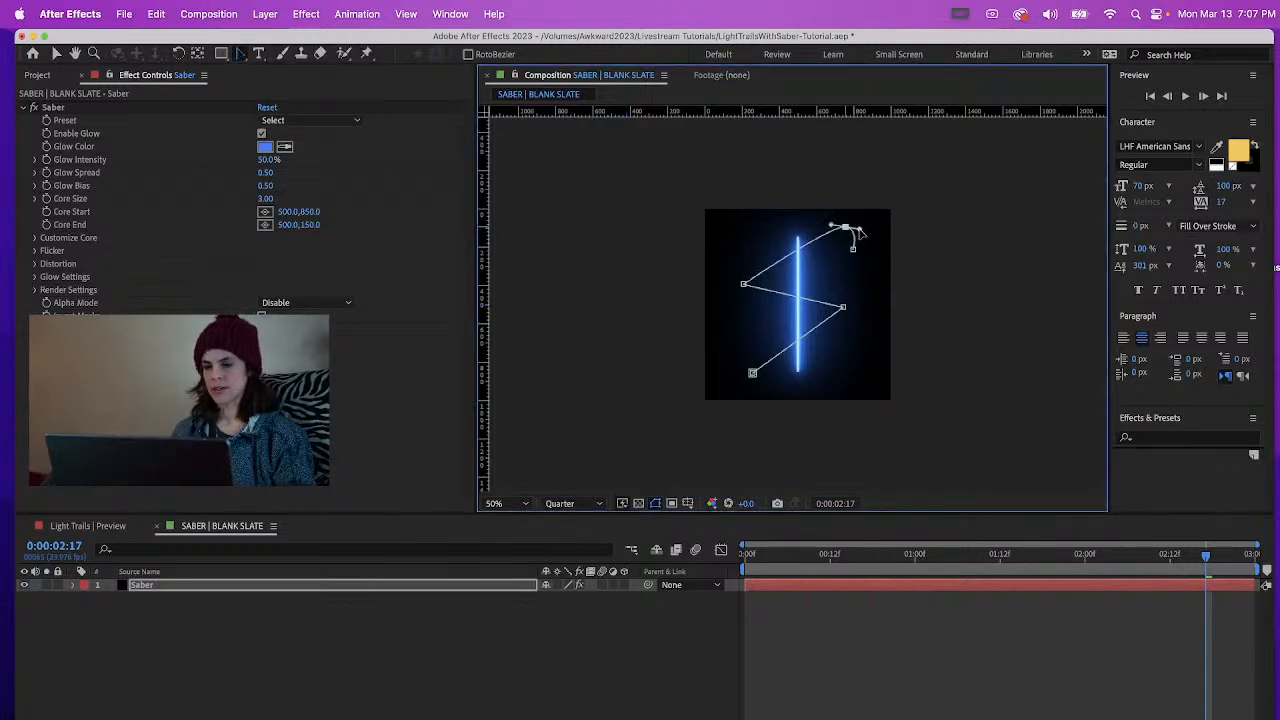
pyautogui.moveTo(743, 288); pyautogui.dragTo(746, 342)
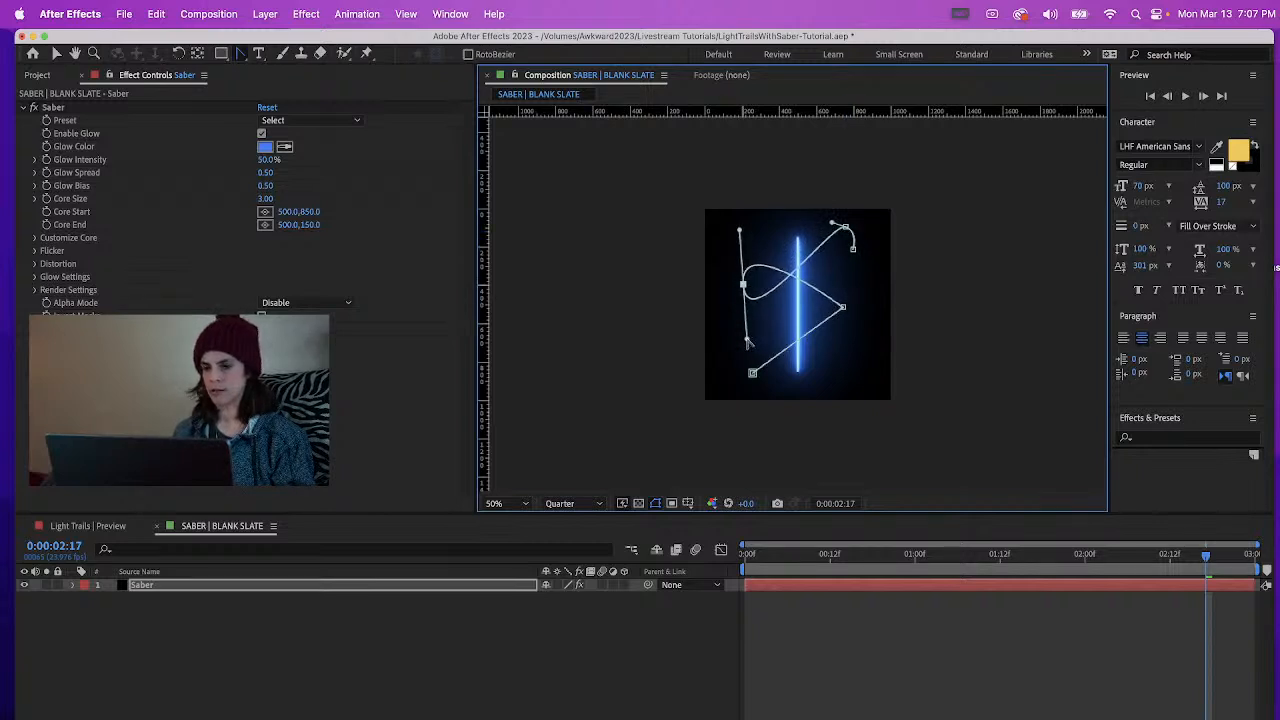
pyautogui.moveTo(842, 308); pyautogui.dragTo(846, 355)
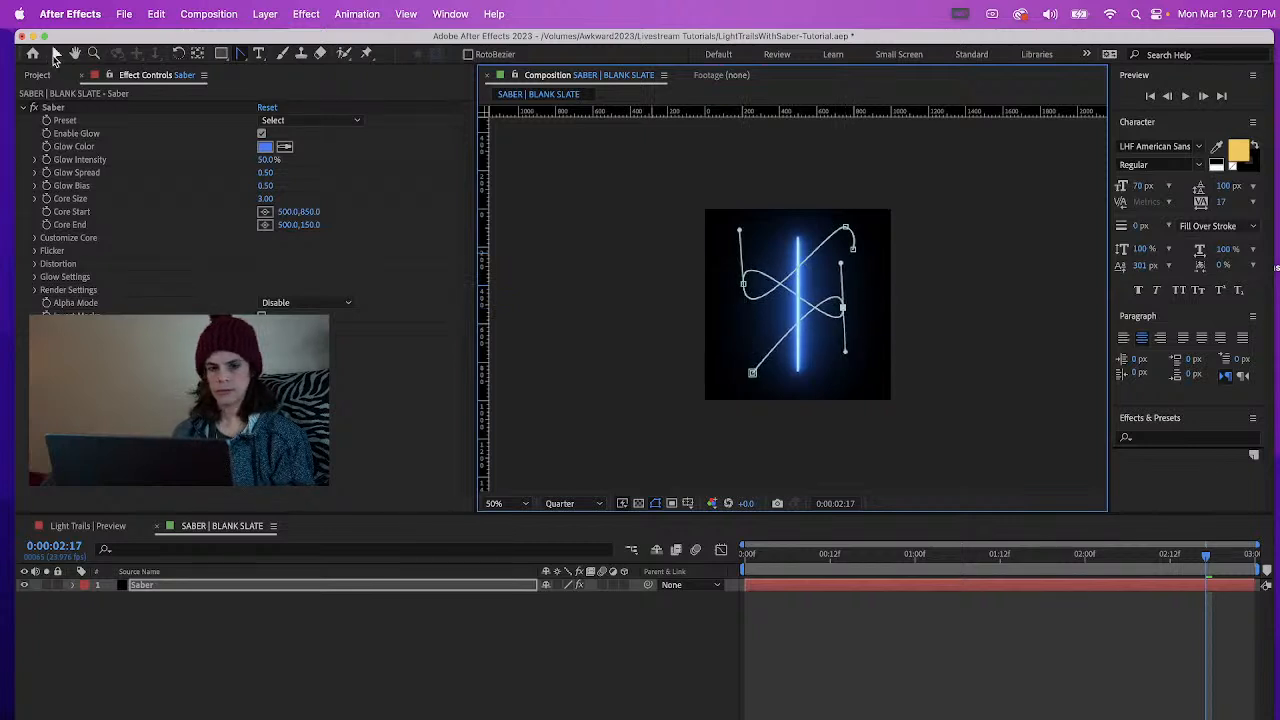
pyautogui.moveTo(752, 373); pyautogui.dragTo(810, 389)
# Refine the curved mask by moving its side points outward, lengthening their handles and adjusting the curve near the upper end
pyautogui.click(57, 53)
pyautogui.moveTo(843, 307); pyautogui.dragTo(861, 320)
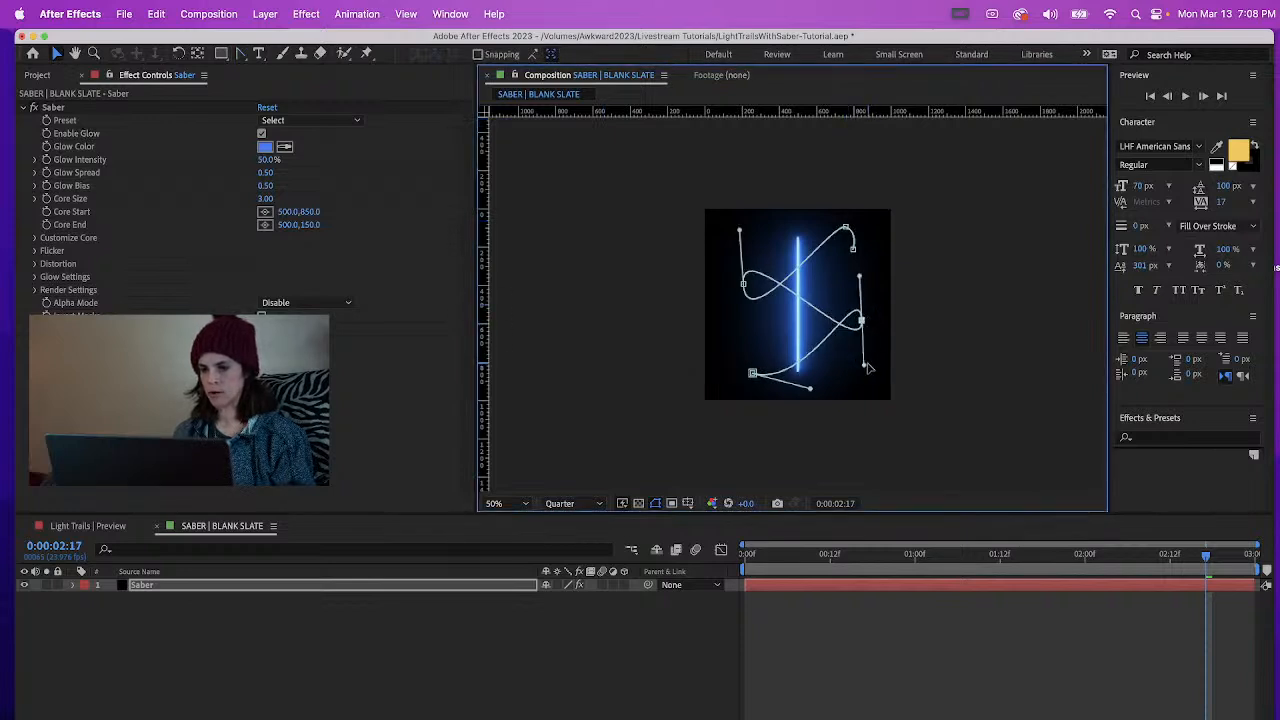
pyautogui.moveTo(866, 369); pyautogui.dragTo(861, 389)
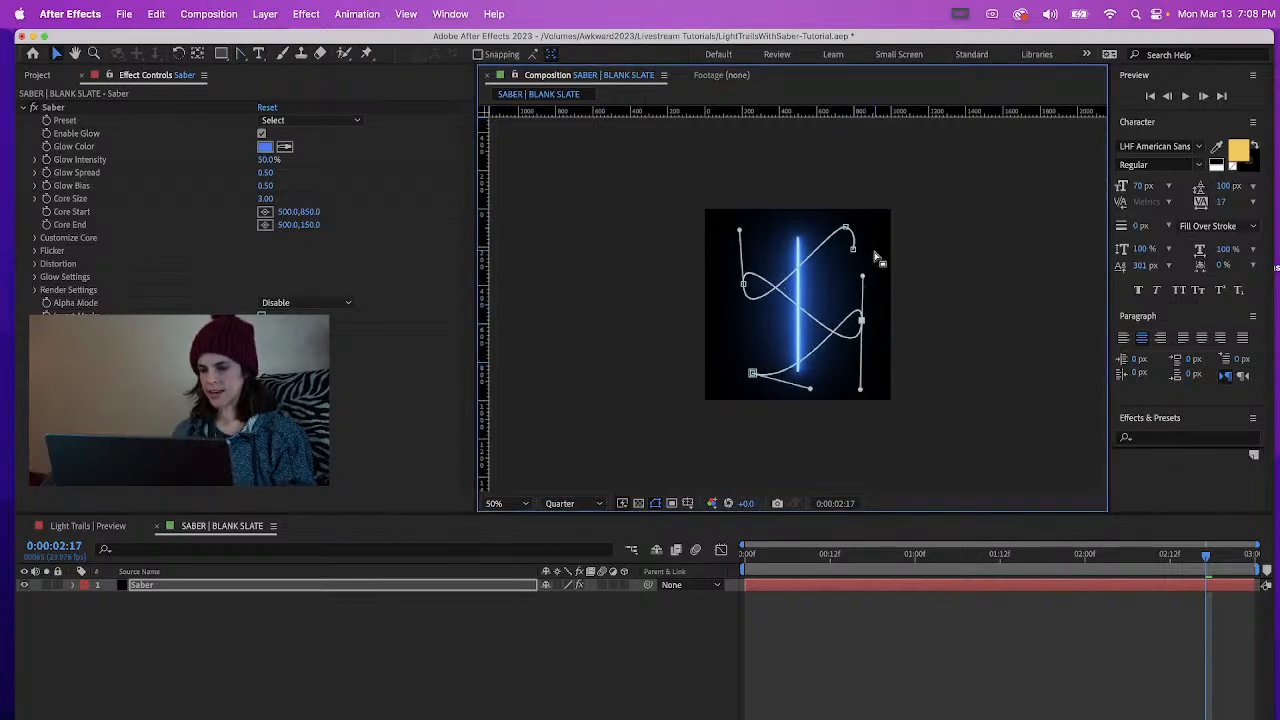
pyautogui.click(744, 285)
pyautogui.moveTo(746, 338); pyautogui.dragTo(741, 362)
pyautogui.moveTo(744, 285); pyautogui.dragTo(735, 285)
pyautogui.moveTo(832, 222); pyautogui.dragTo(814, 220)
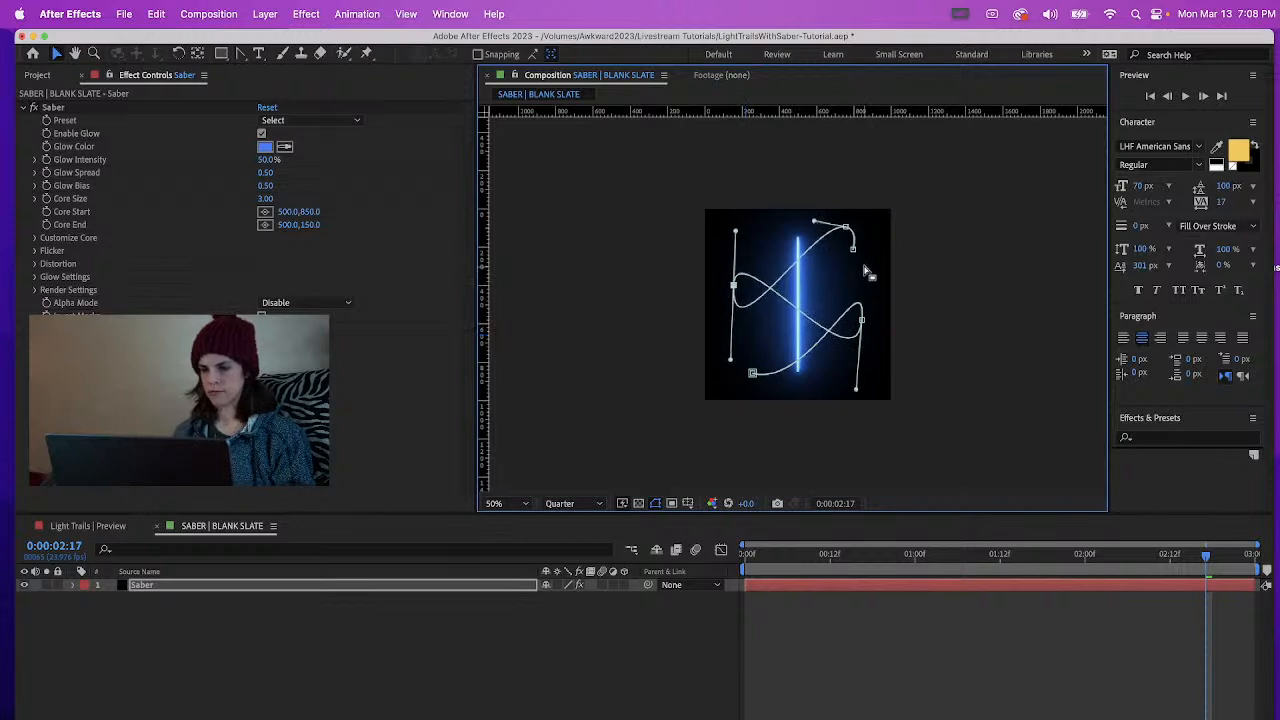
pyautogui.click(856, 250)
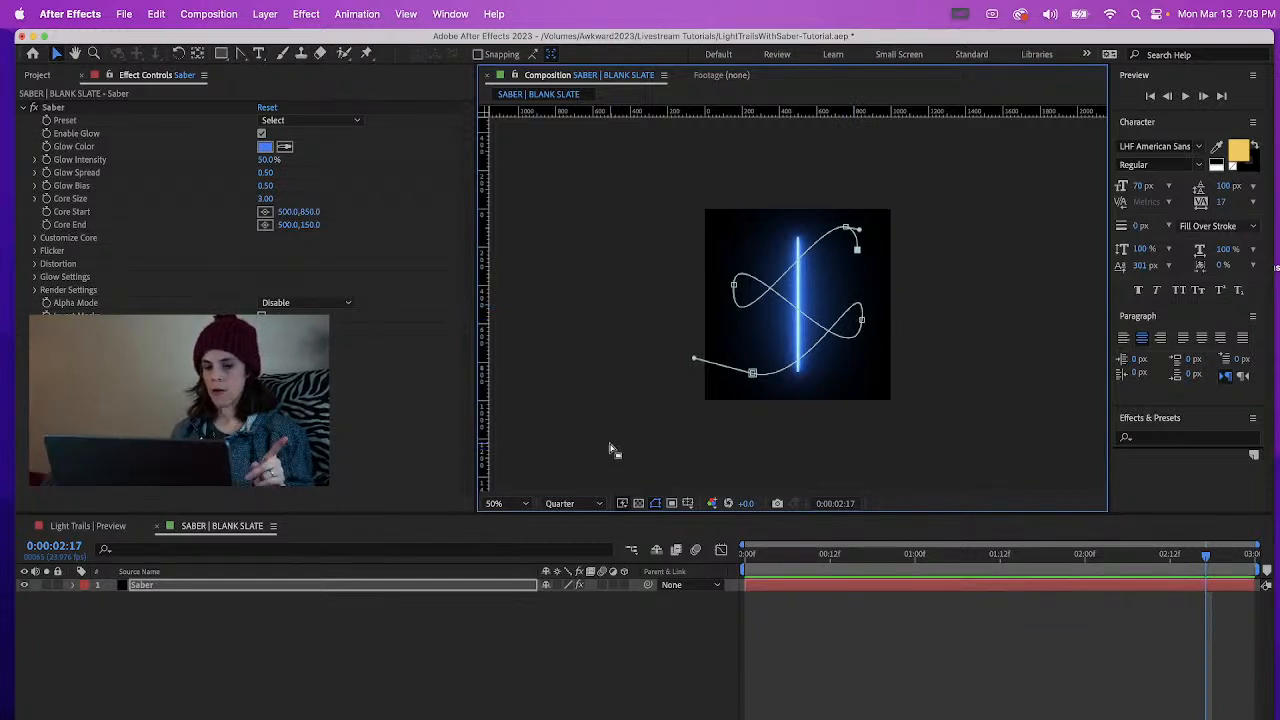
# Play the Light Trails | Preview composition to examine the finished light trails, and return to the SABER | BLANK SLATE composition
pyautogui.click(110, 526)
pyautogui.press('space')
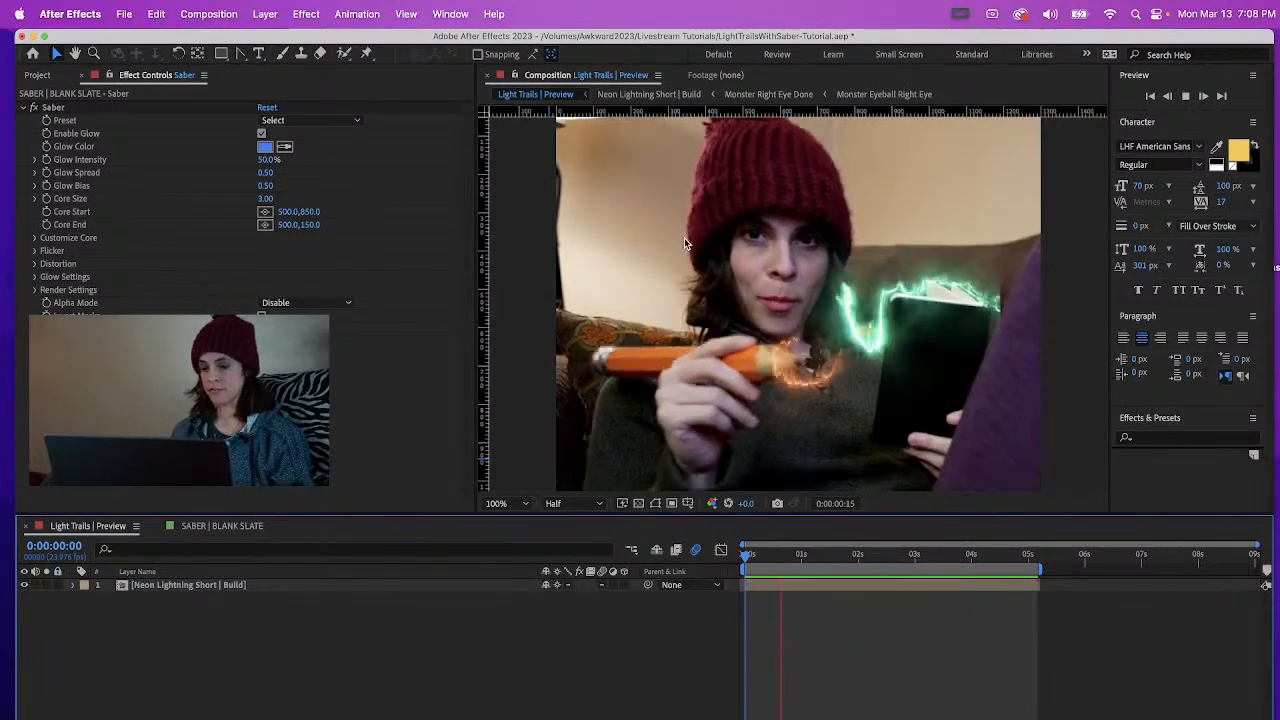
pyautogui.click(224, 527)
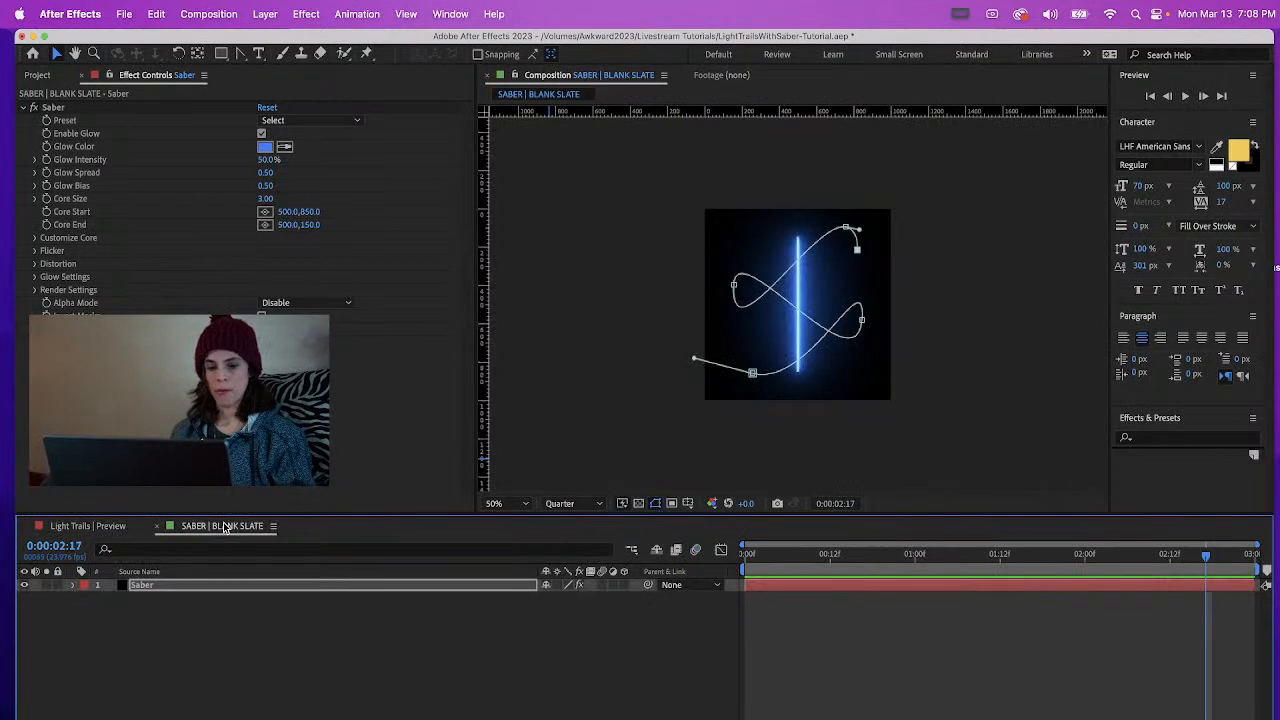
# Apply the Fire preset to the Saber effect on the Saber layer
pyautogui.click(256, 586)
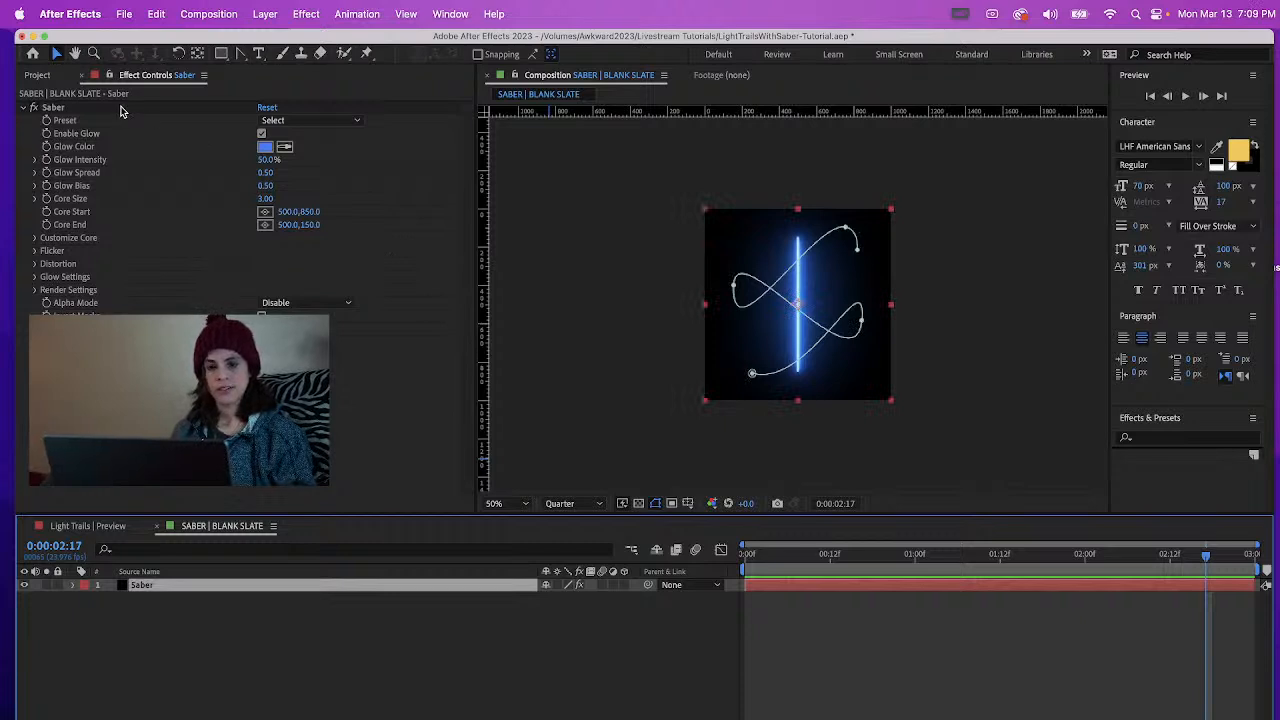
pyautogui.click(308, 121)
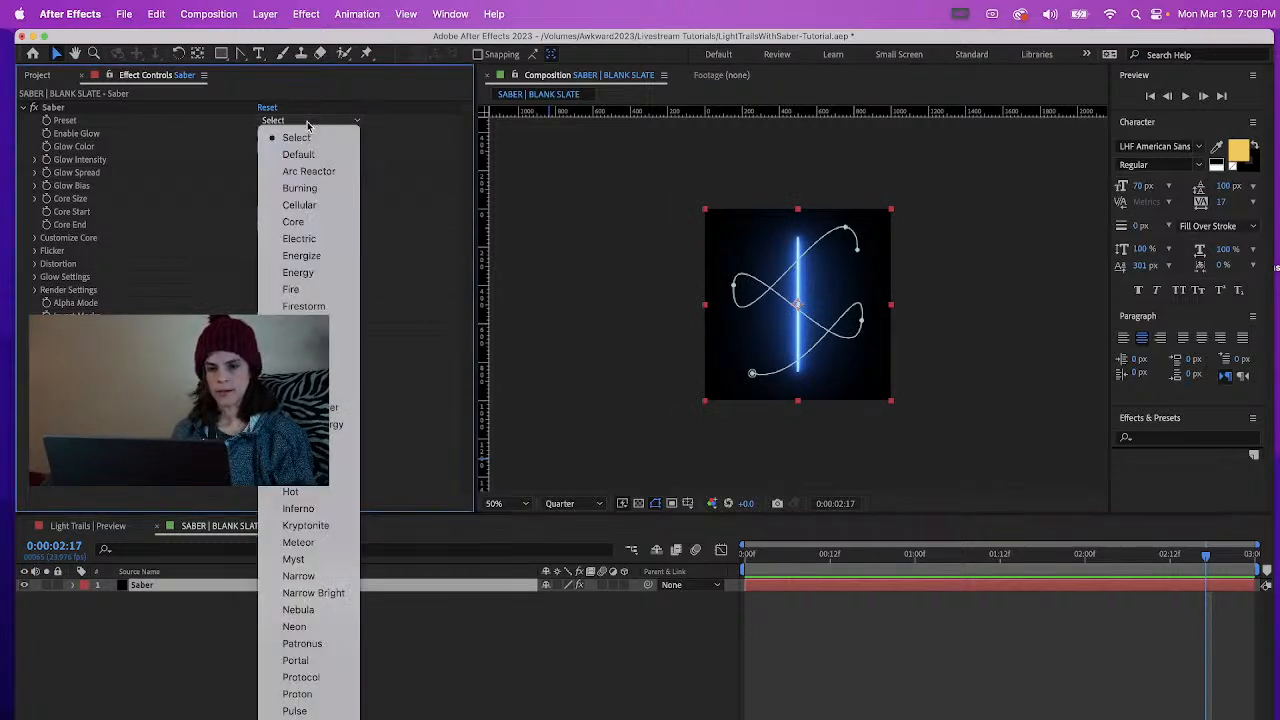
pyautogui.click(290, 289)
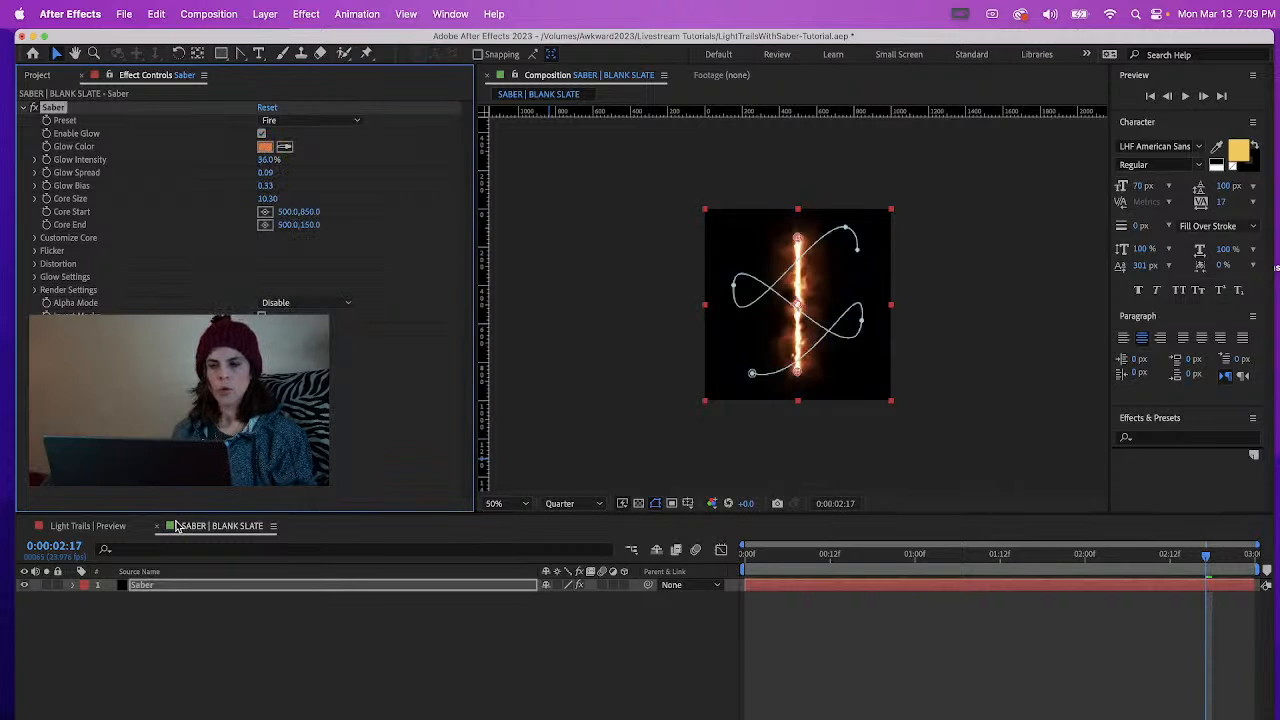
pyautogui.click(146, 587)
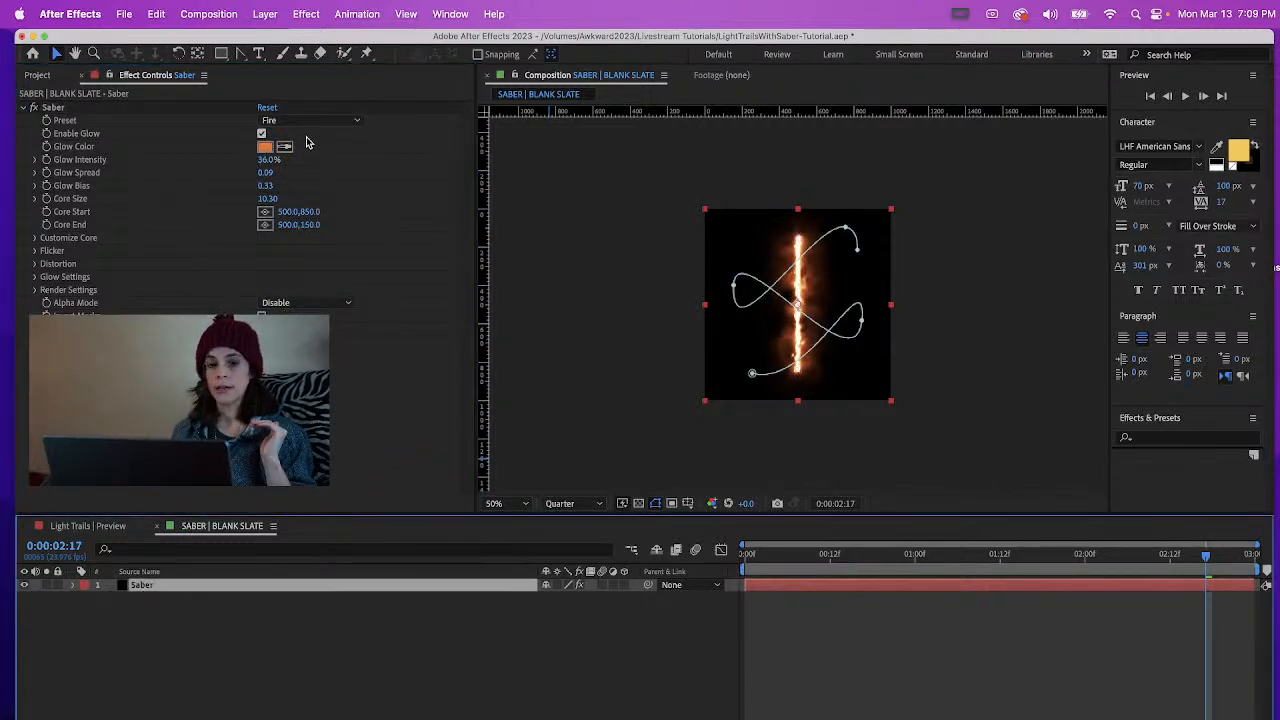
pyautogui.click(308, 121)
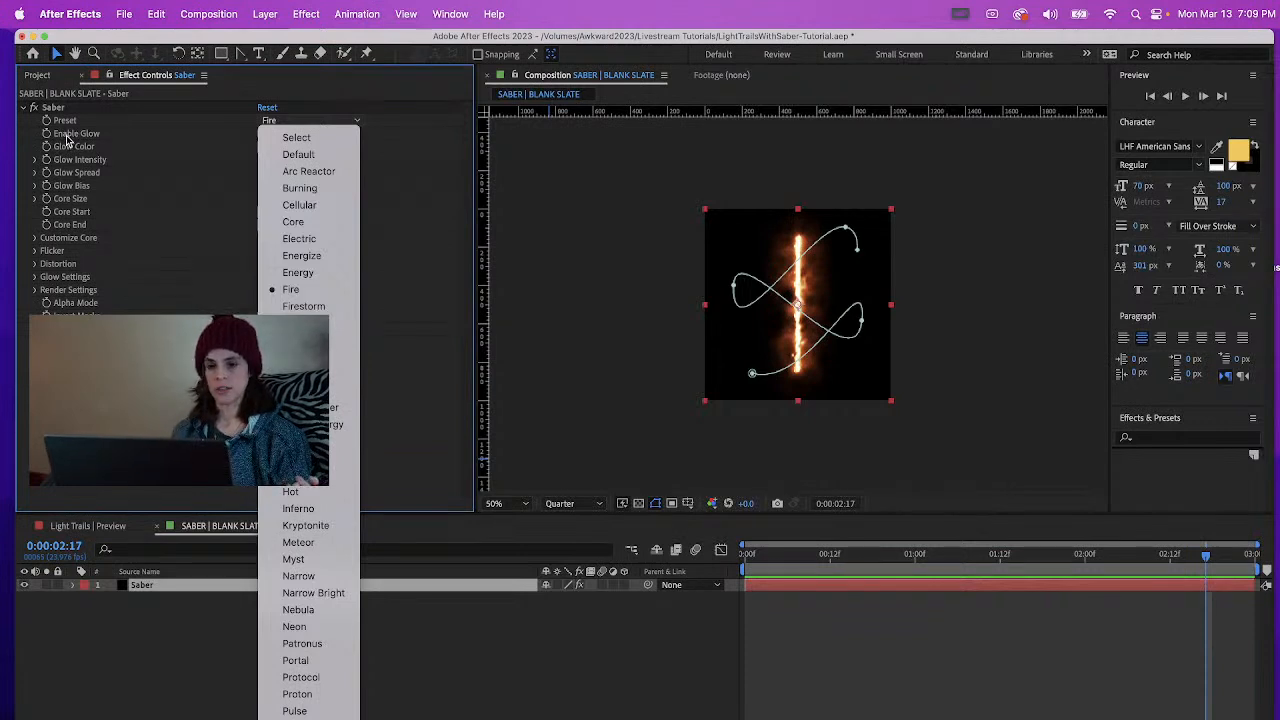
pyautogui.click(300, 289)
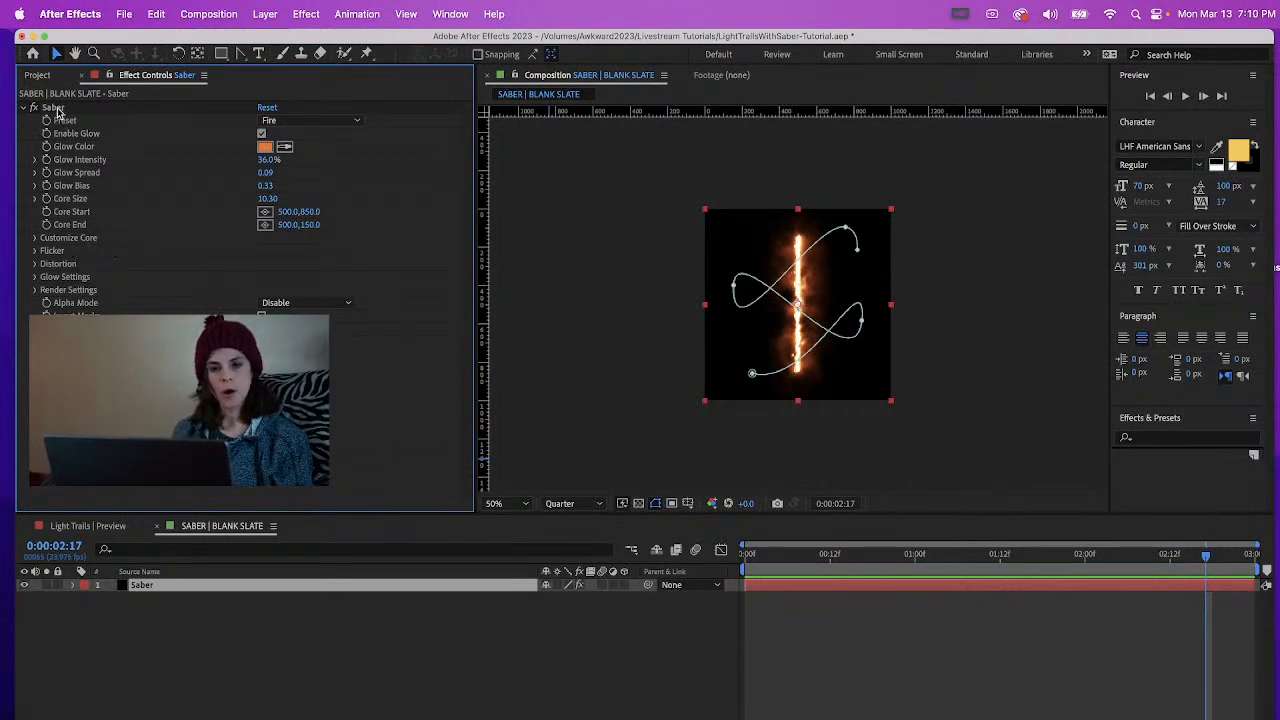
# Set the Saber effect's core type to Layer Masks so the glow follows the drawn mask path
pyautogui.click(35, 238)
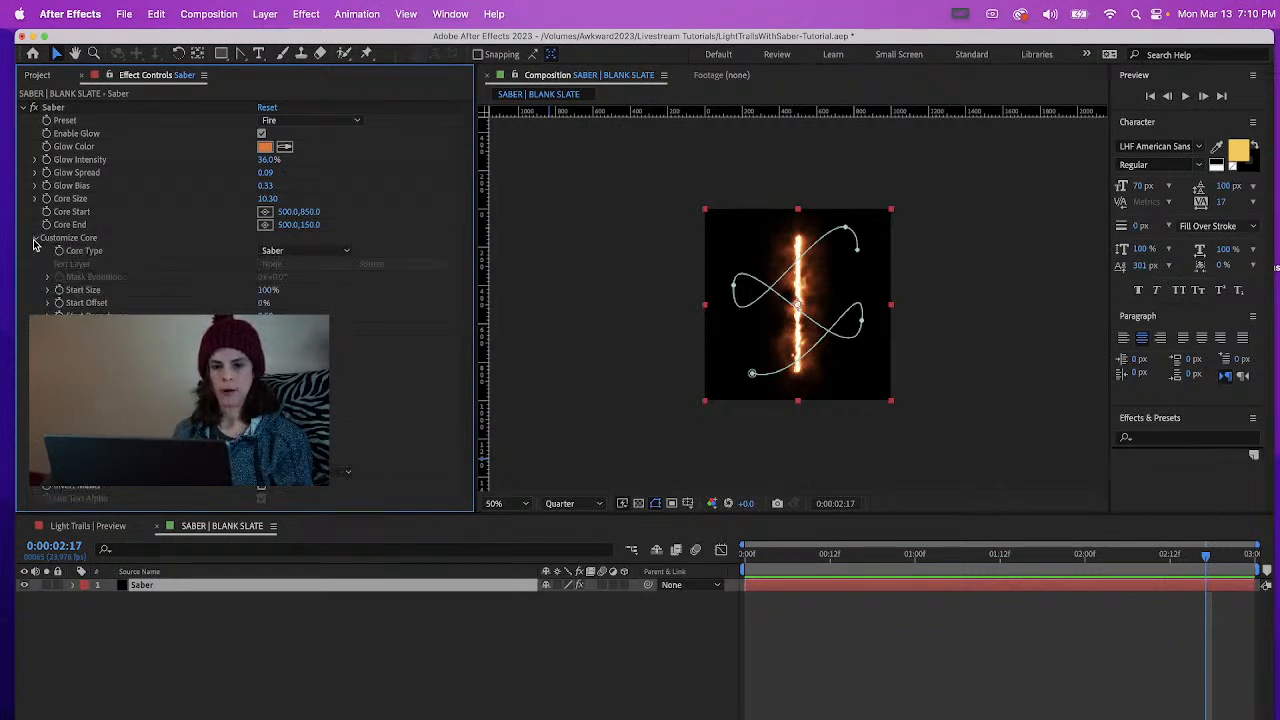
pyautogui.click(273, 252)
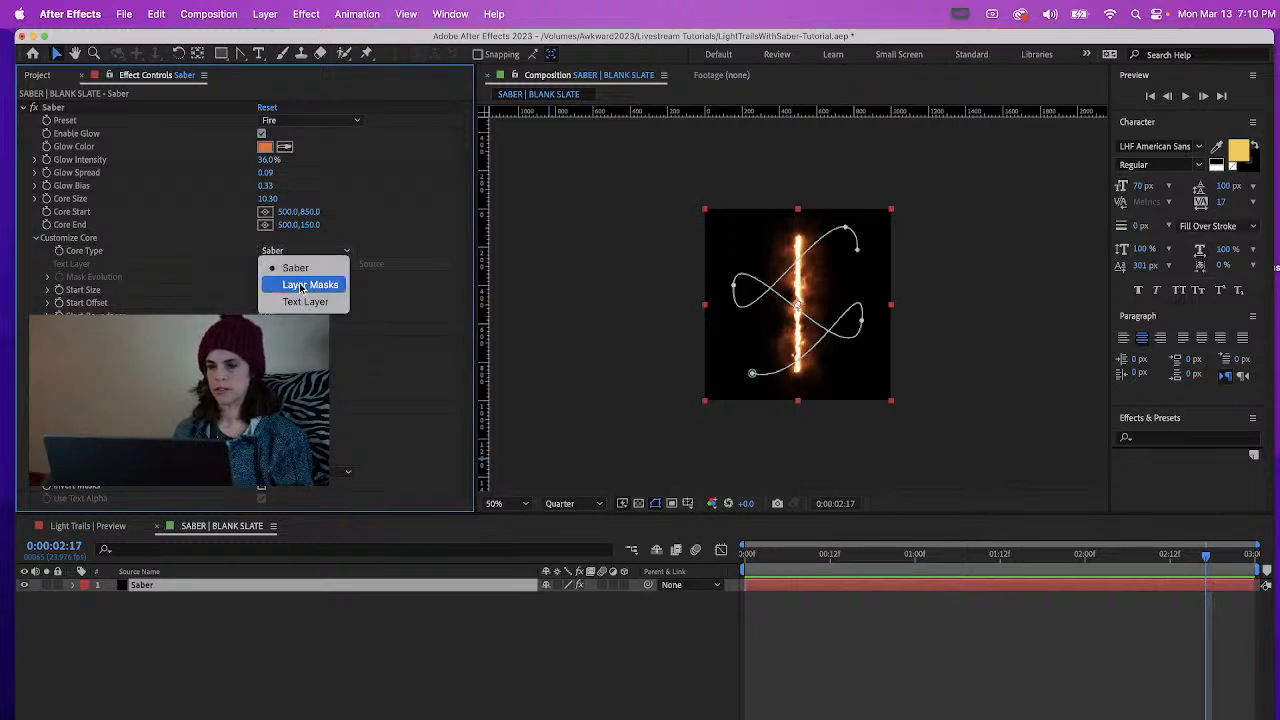
pyautogui.click(300, 287)
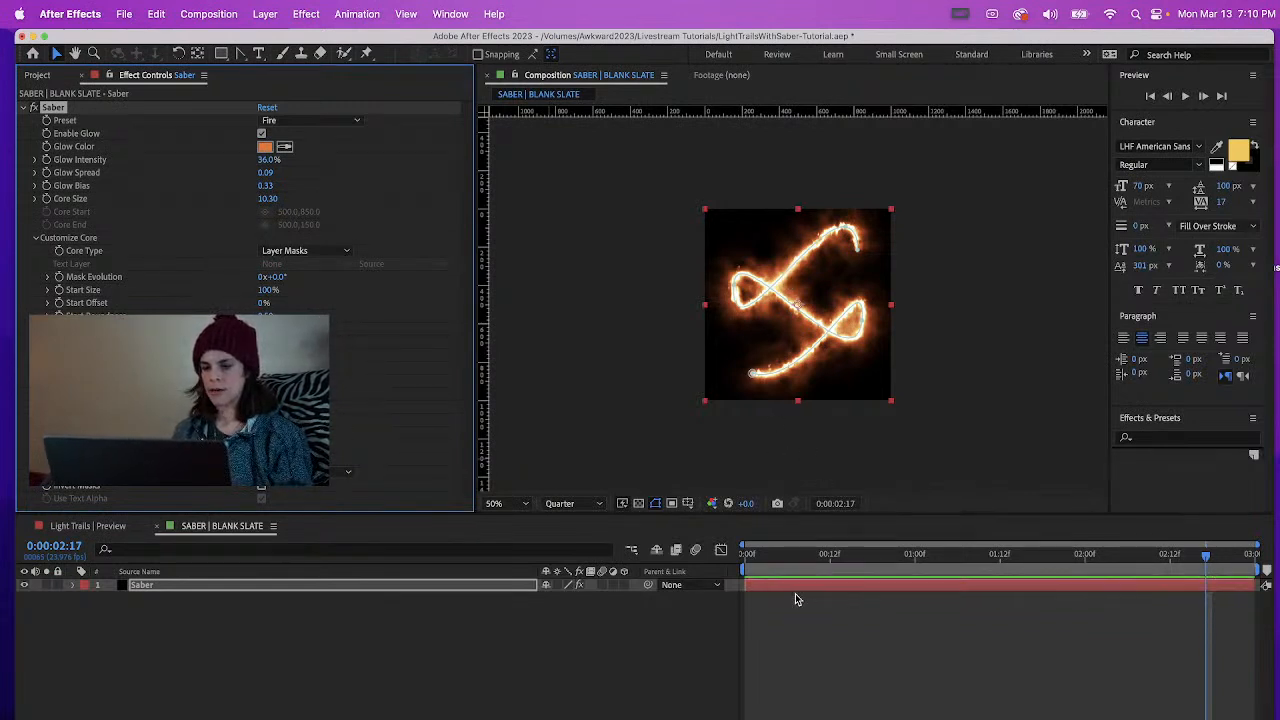
# Apply the Arc Reactor preset to the Saber effect and set its glow color to orange FF9C00
pyautogui.click(311, 121)
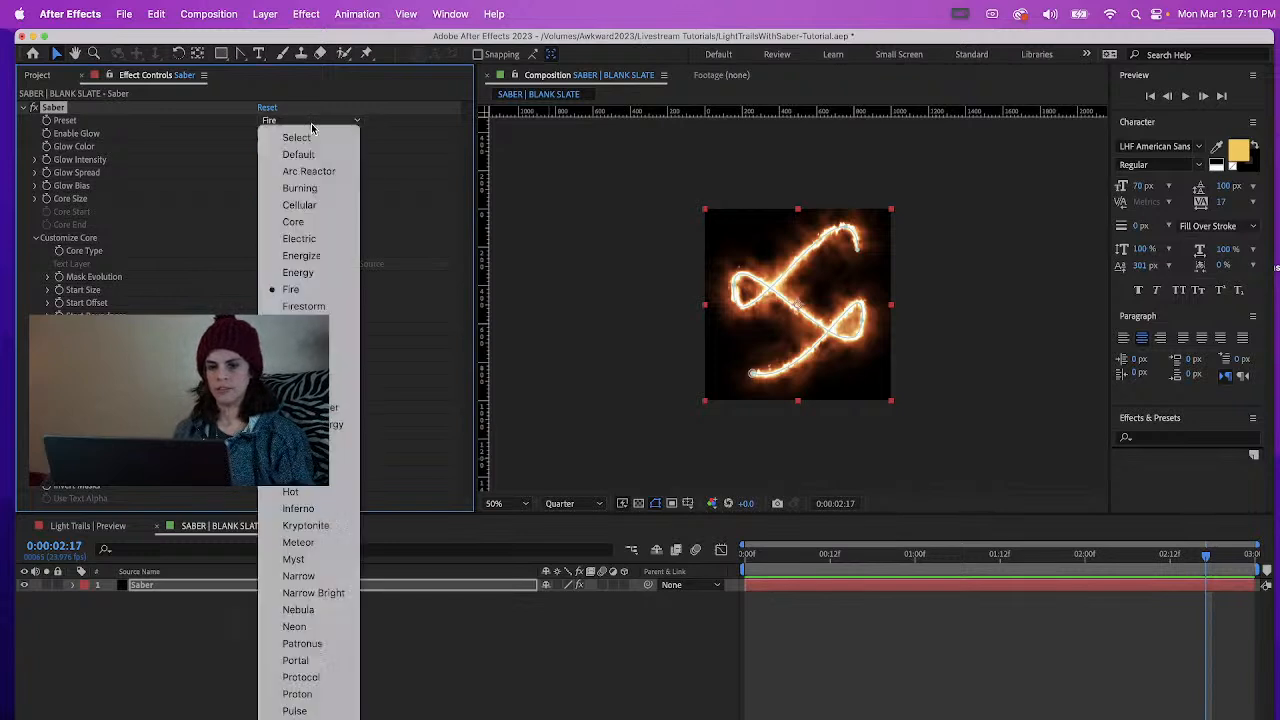
pyautogui.click(303, 172)
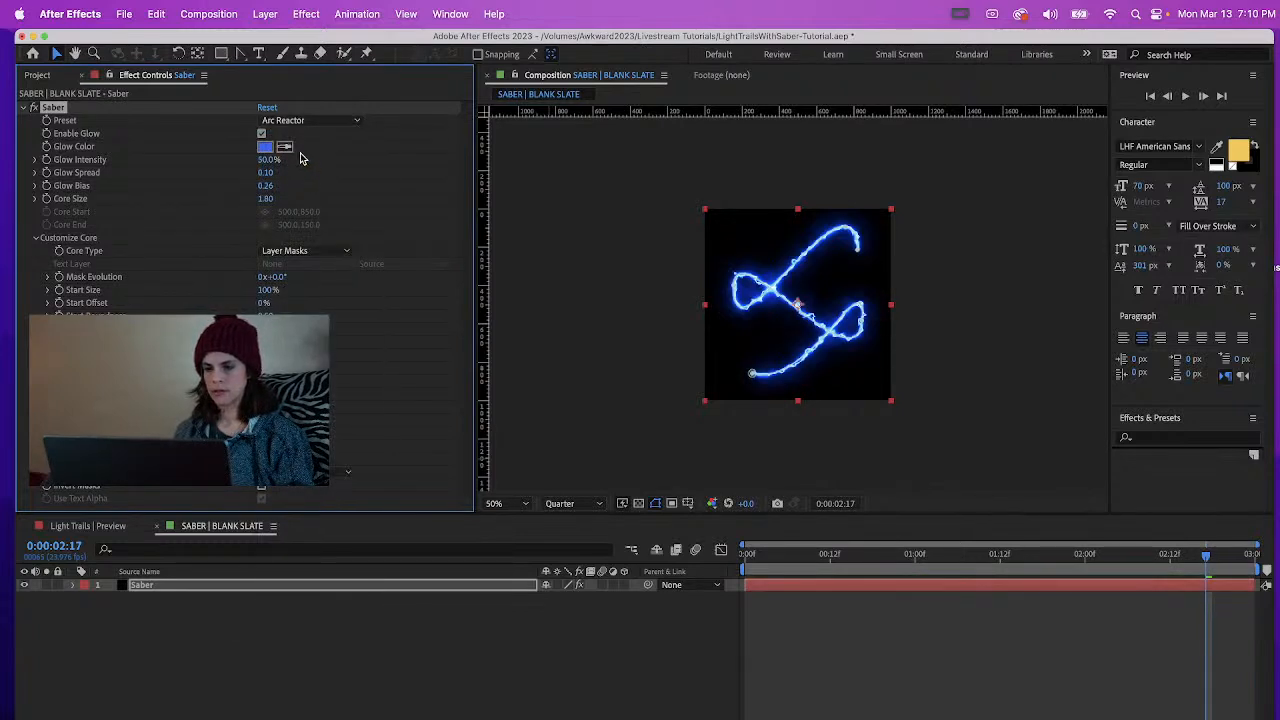
pyautogui.click(265, 146)
pyautogui.moveTo(321, 548); pyautogui.dragTo(322, 562)
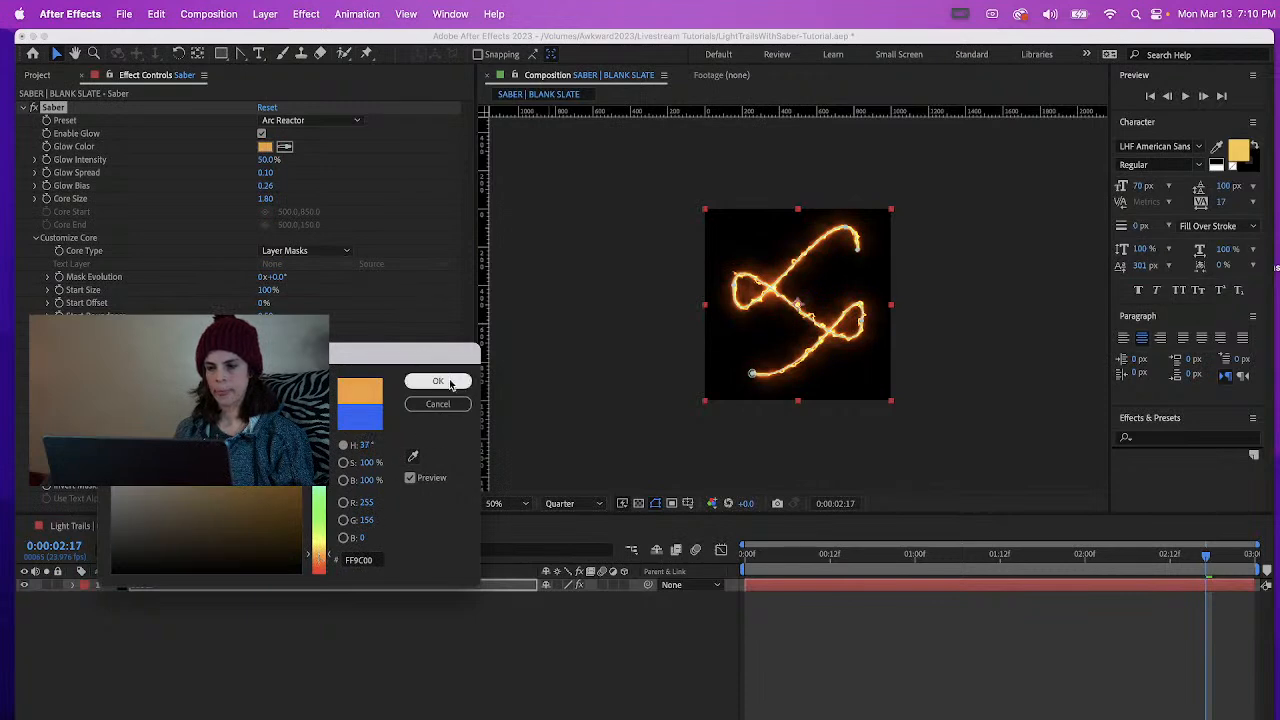
pyautogui.click(438, 381)
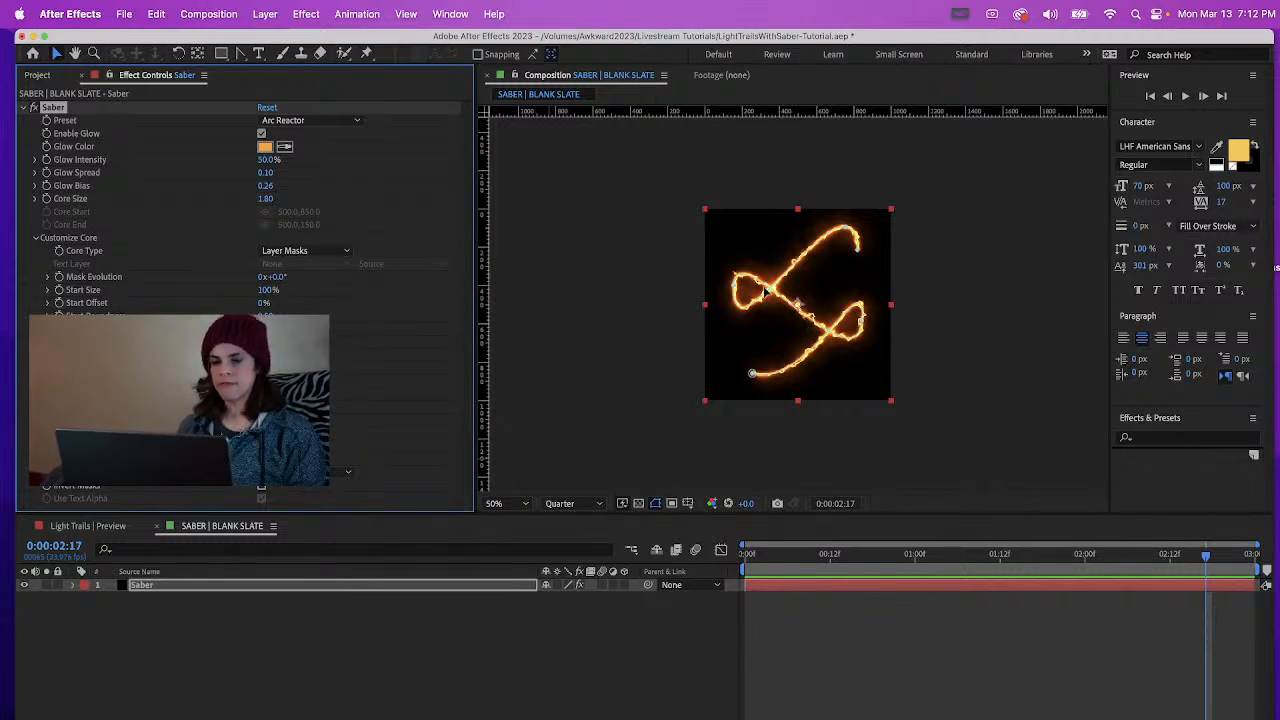
# Move to the start of the composition and expand the Saber effect's properties in the timeline, with more room to show them
pyautogui.click(736, 563)
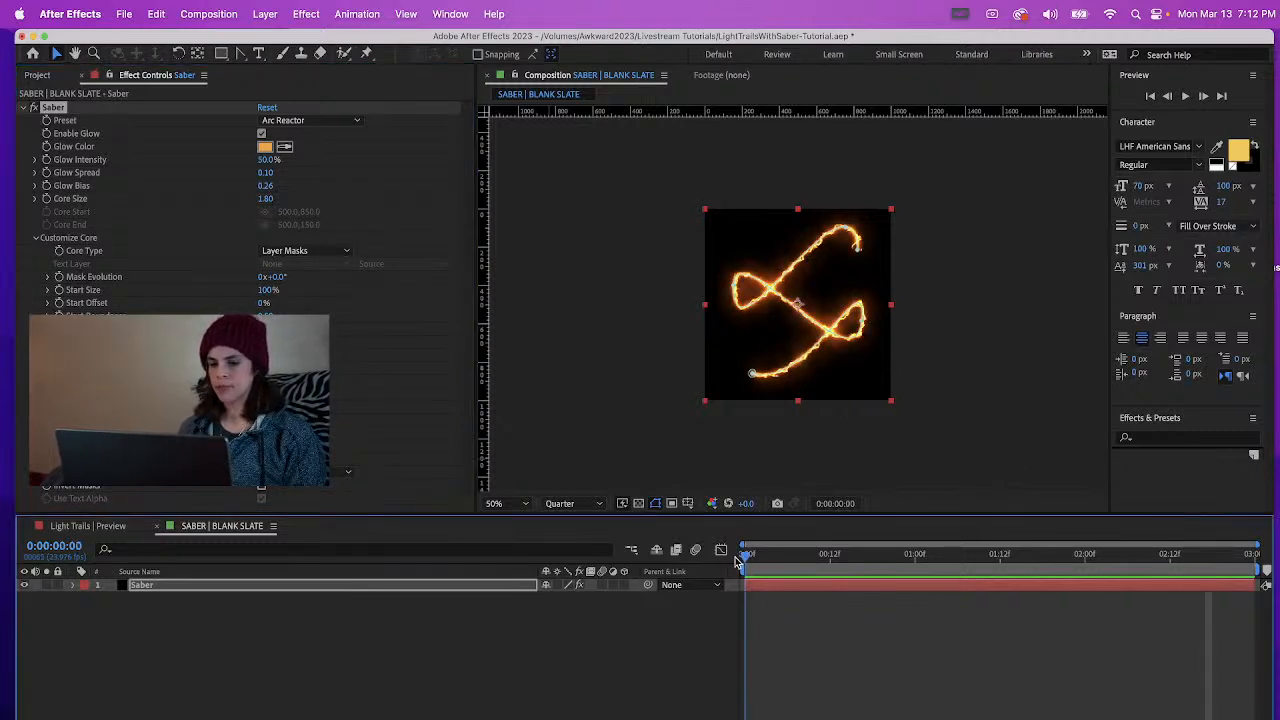
pyautogui.click(73, 585)
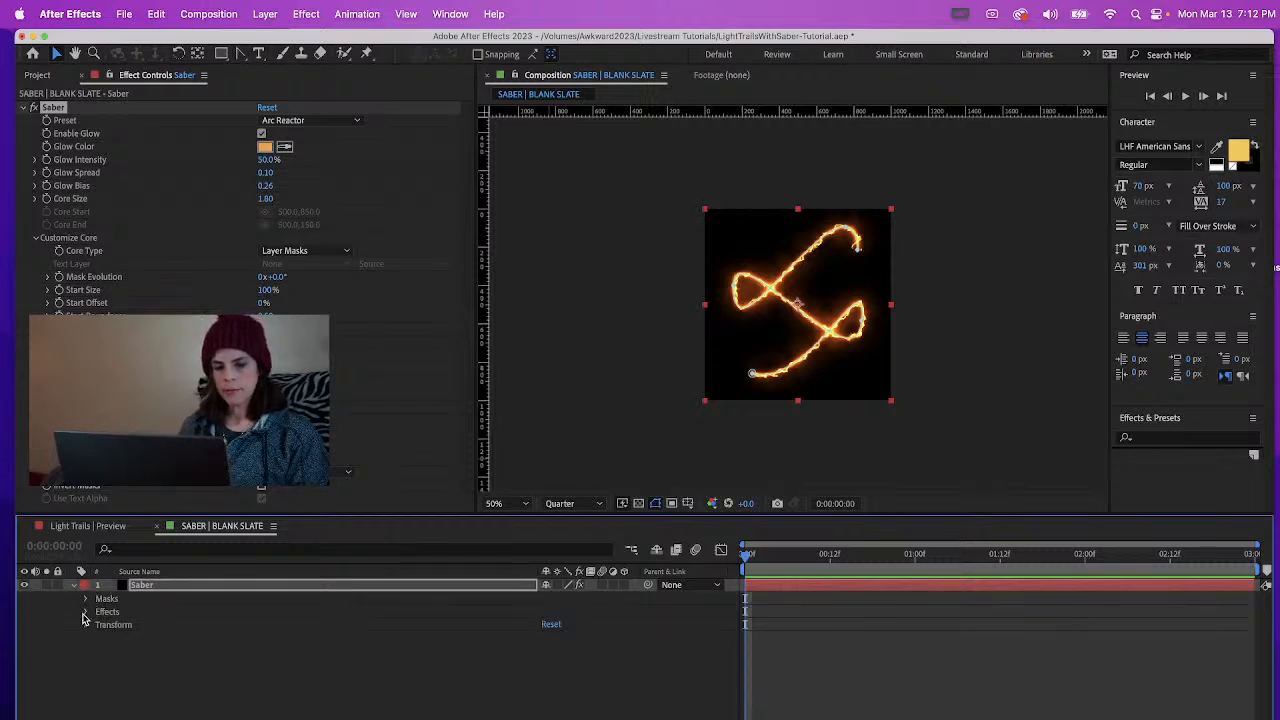
pyautogui.click(84, 612)
pyautogui.click(98, 625)
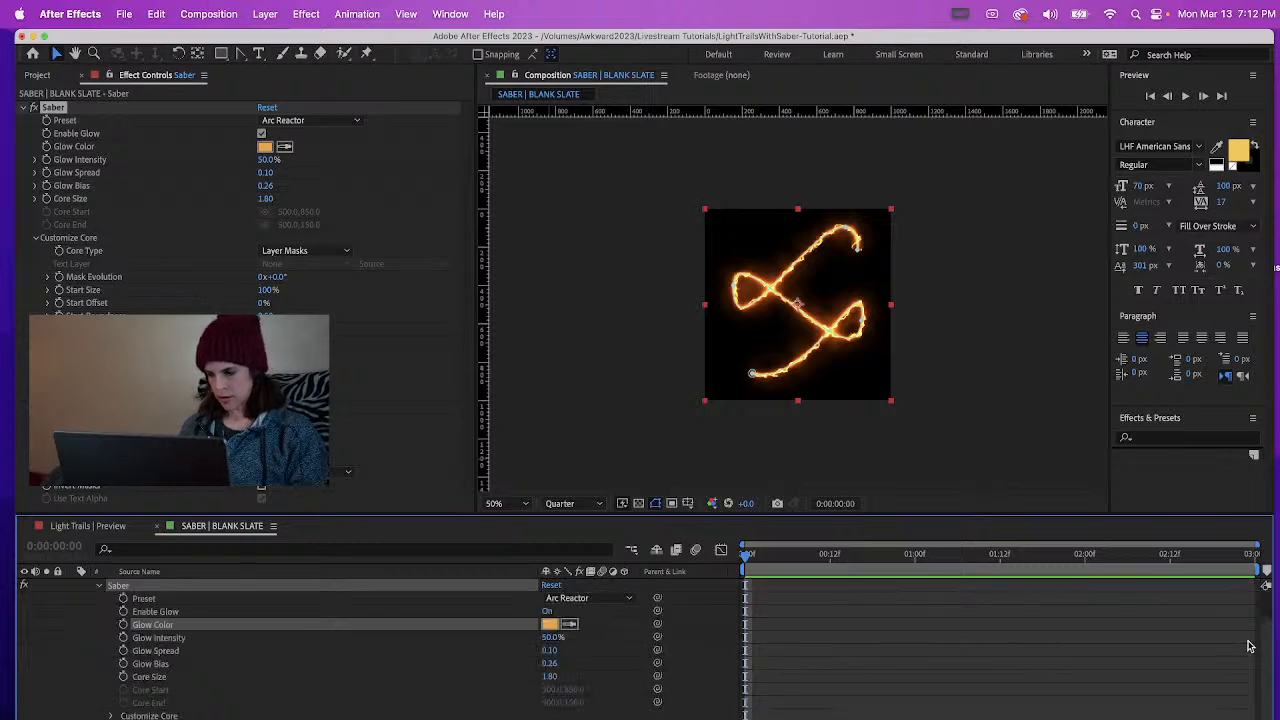
pyautogui.scroll(-3, 1259, 640)
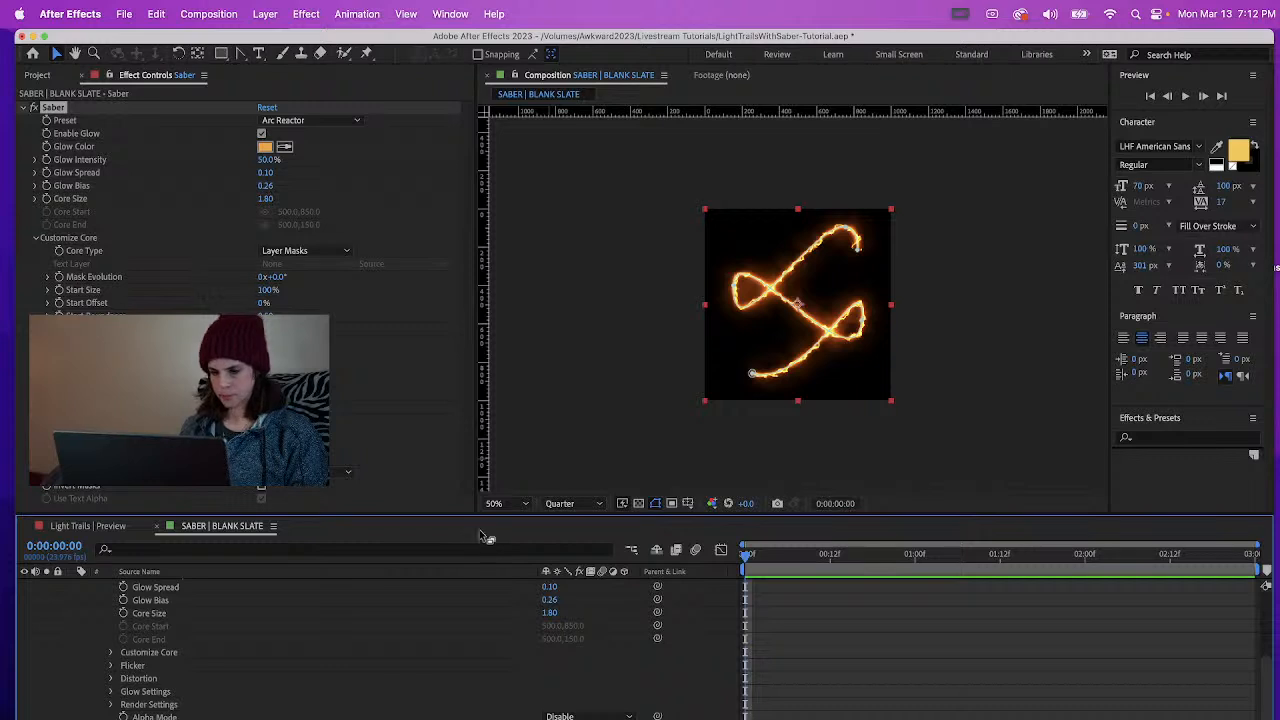
pyautogui.moveTo(483, 515); pyautogui.dragTo(482, 422)
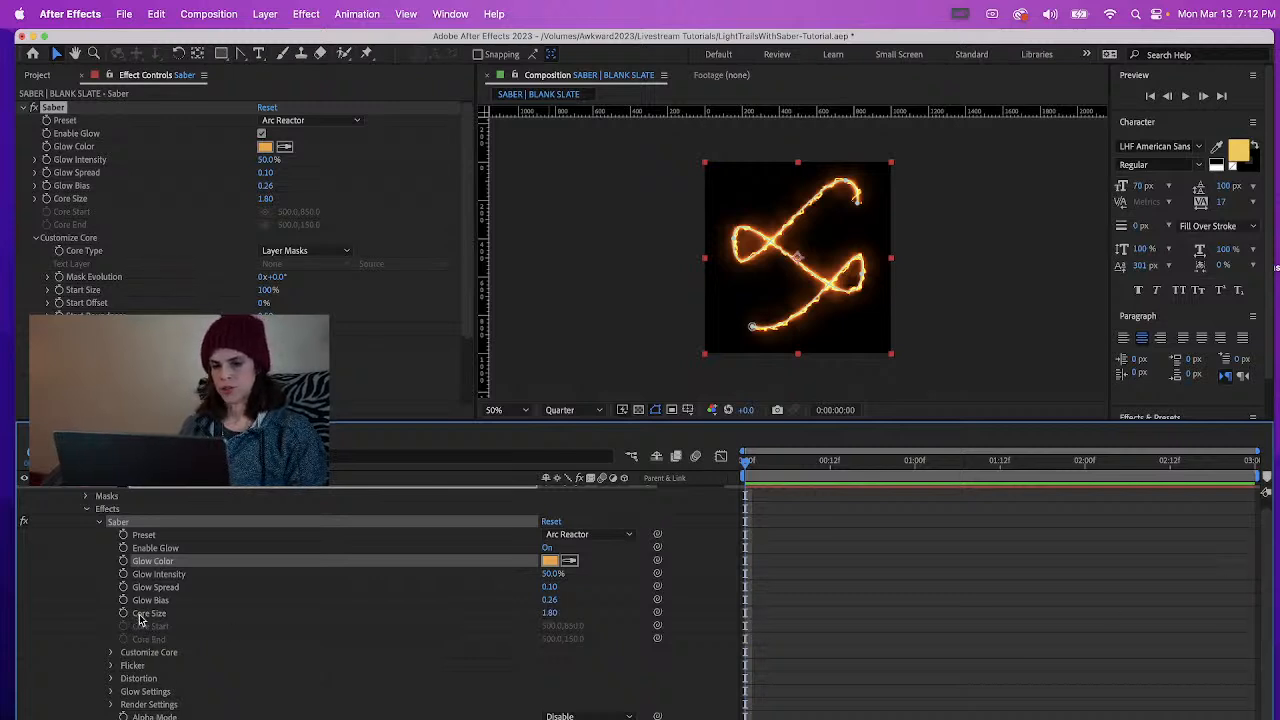
# Set the Saber effect's Flicker Intensity to 300%
pyautogui.click(110, 666)
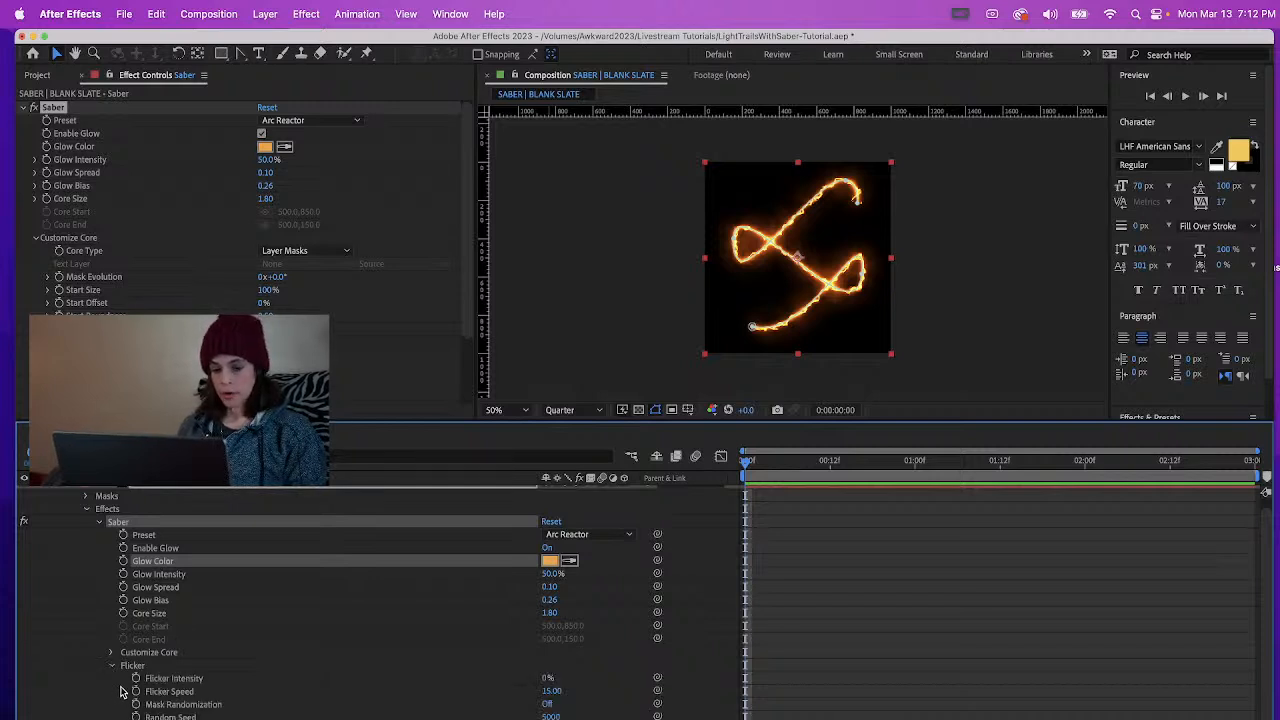
pyautogui.click(543, 679)
pyautogui.write('30')
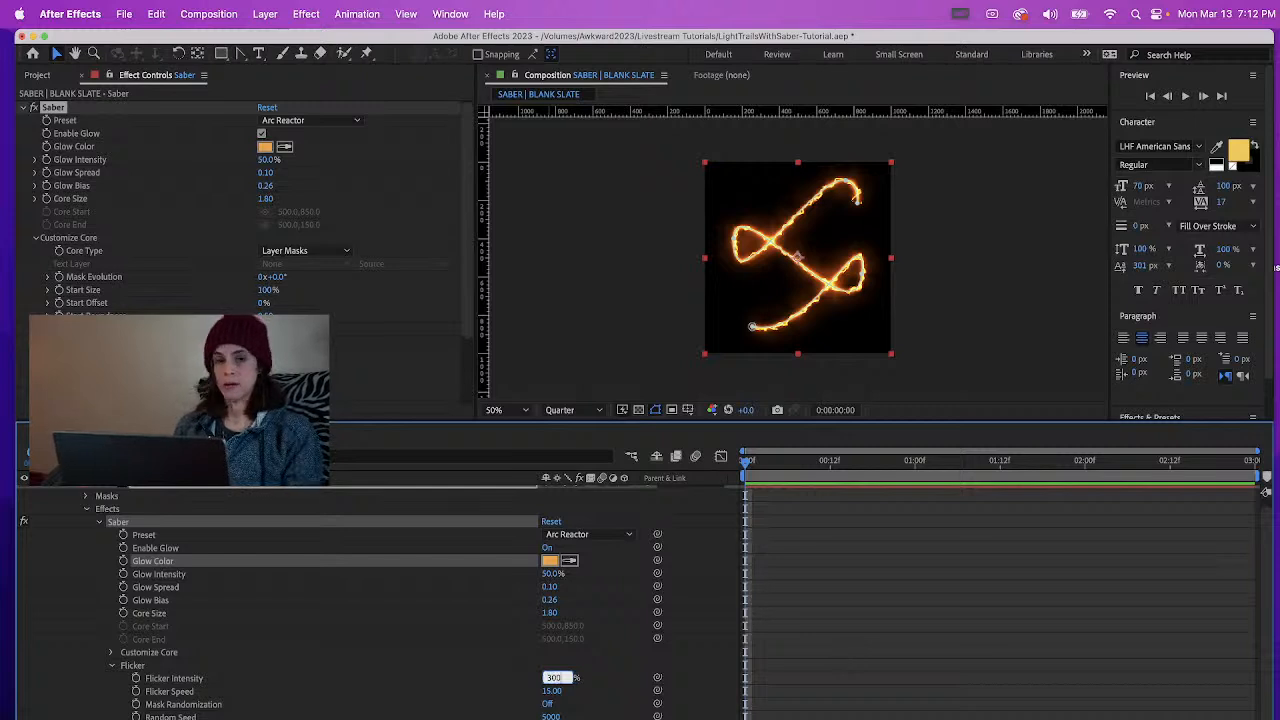
pyautogui.write('0')
pyautogui.press('Return')
# Play the composition with the view enlarged to 100% to examine how the light trail flickers
pyautogui.press('space')
pyautogui.click(833, 280)
pyautogui.press('.')
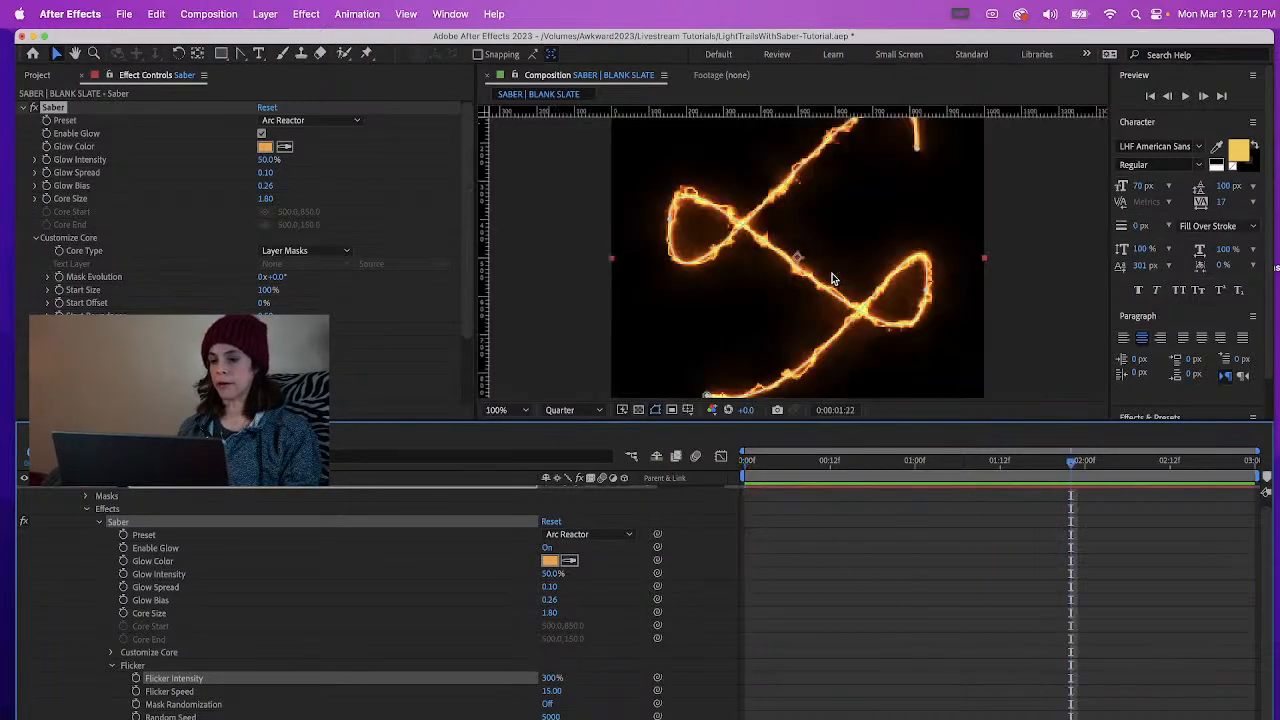
pyautogui.moveTo(812, 421); pyautogui.dragTo(812, 586)
pyautogui.press('space')
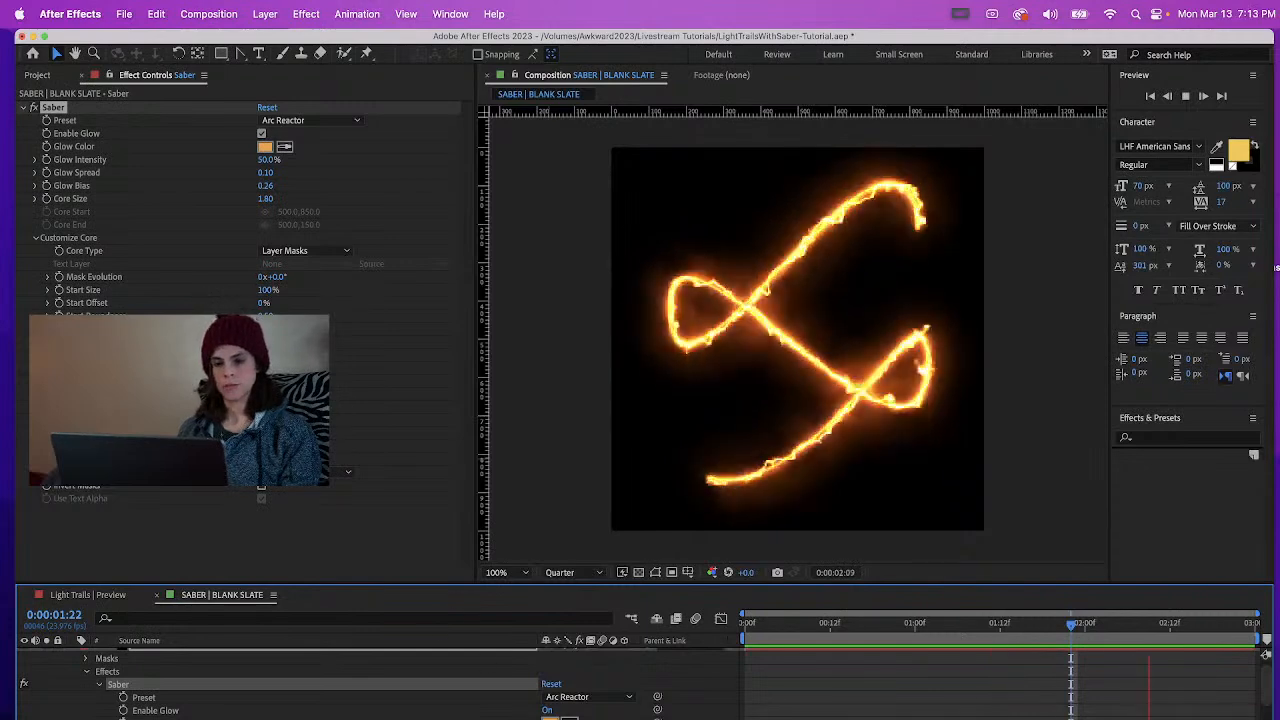
pyautogui.press('space')
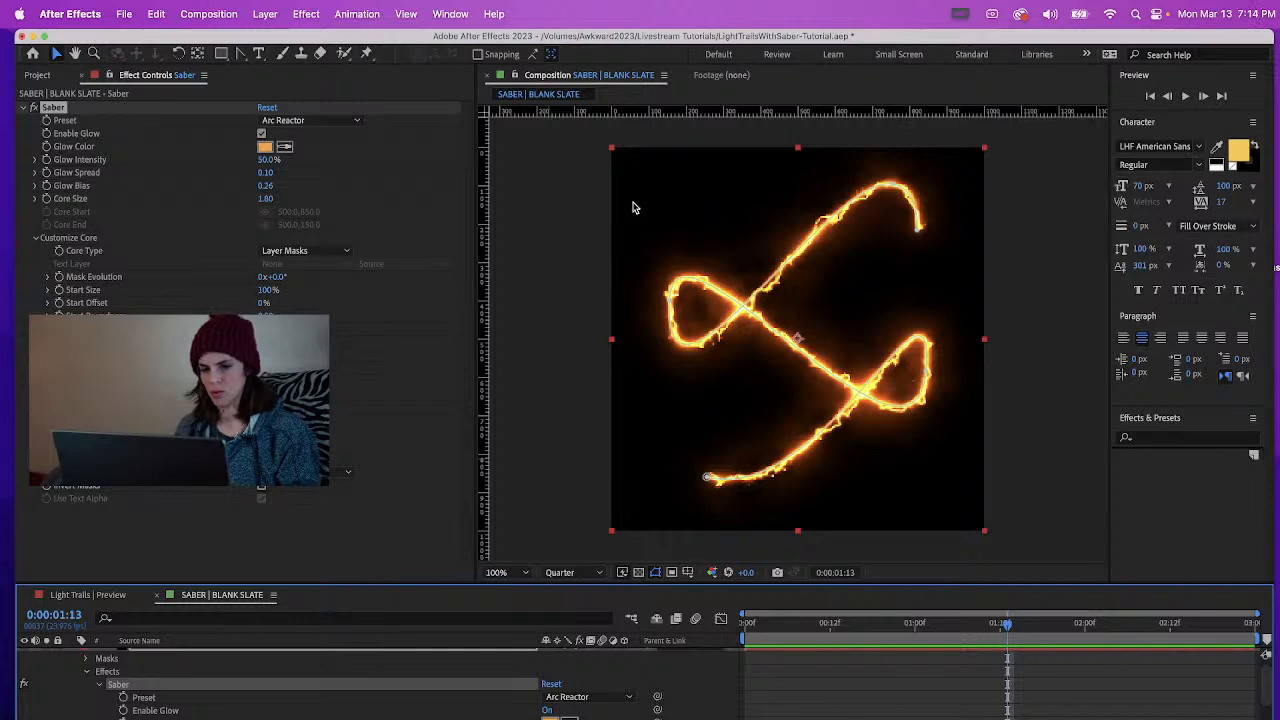
# Return to the start of the composition and expand the Saber effect's Customize Core properties in the timeline
pyautogui.moveTo(782, 630); pyautogui.dragTo(733, 627)
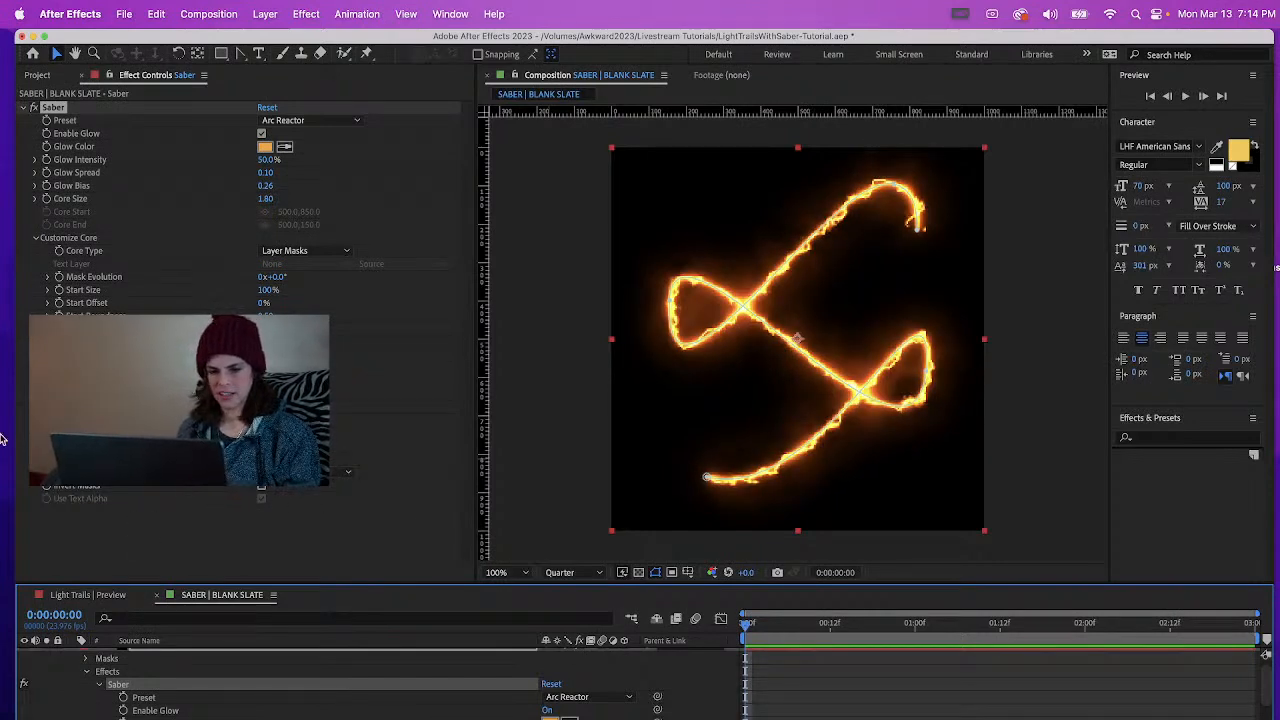
pyautogui.click(35, 420)
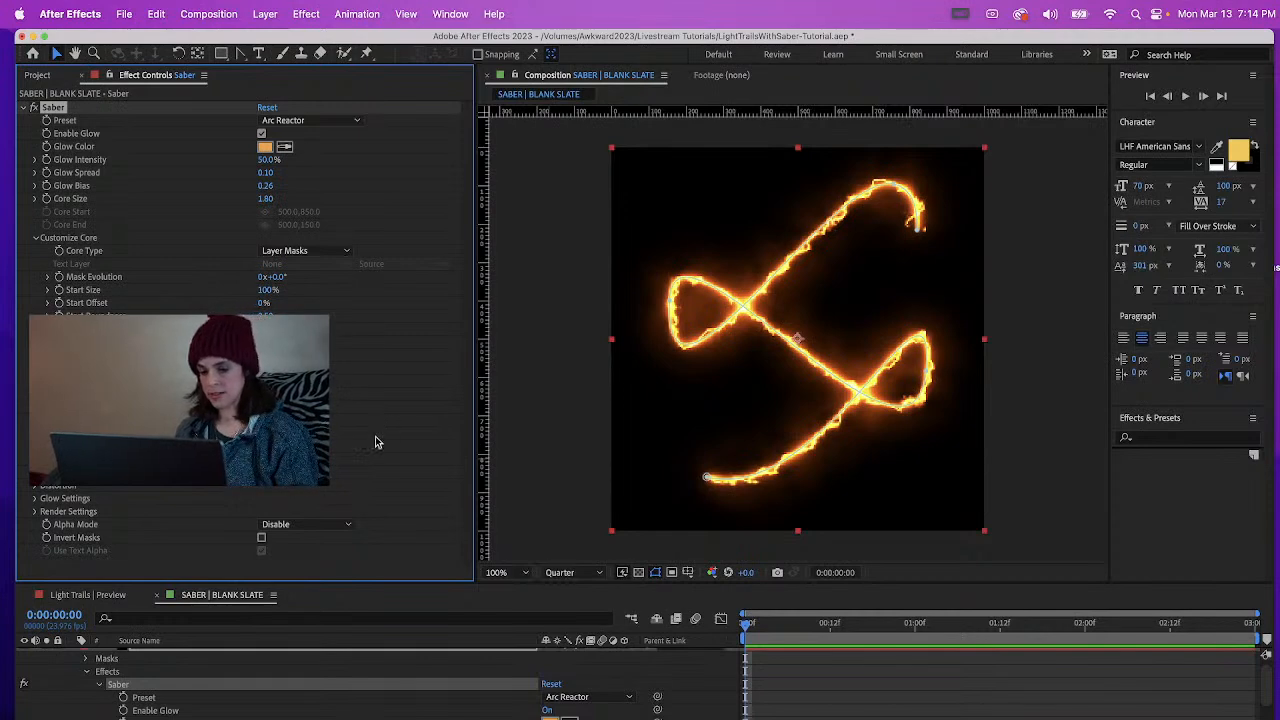
pyautogui.moveTo(786, 629); pyautogui.dragTo(722, 630)
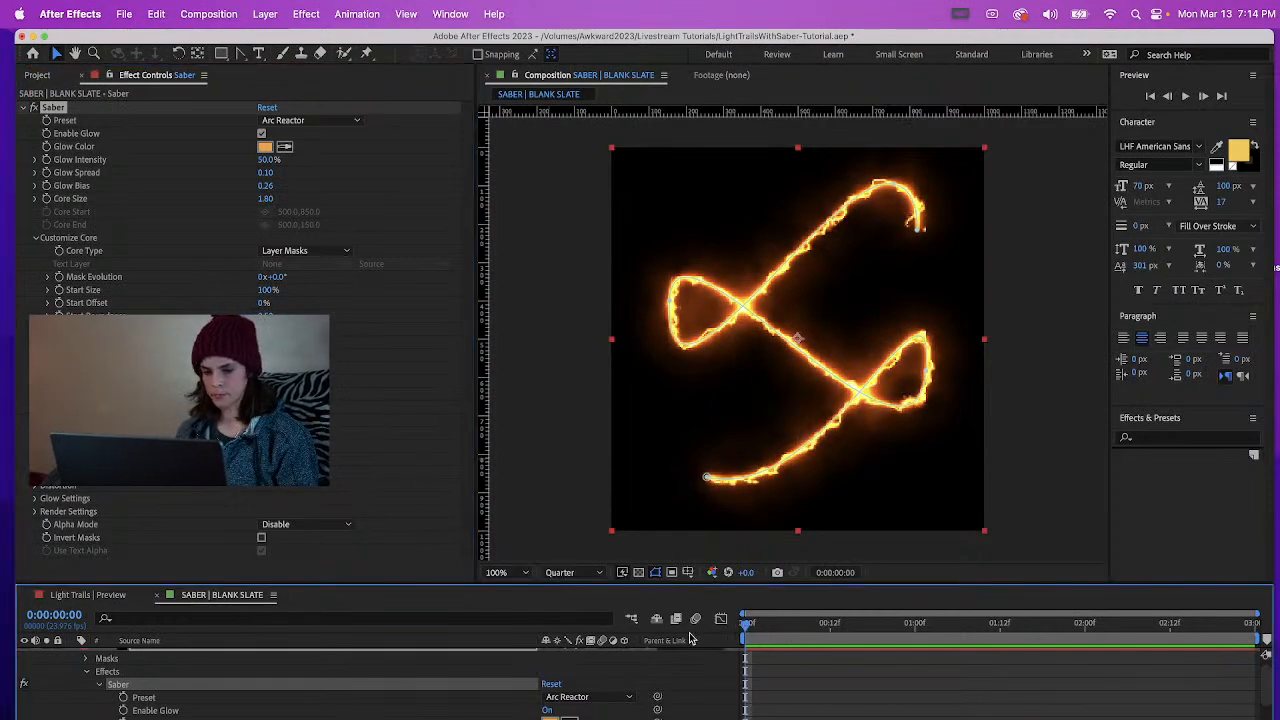
pyautogui.moveTo(1267, 682); pyautogui.dragTo(1265, 717)
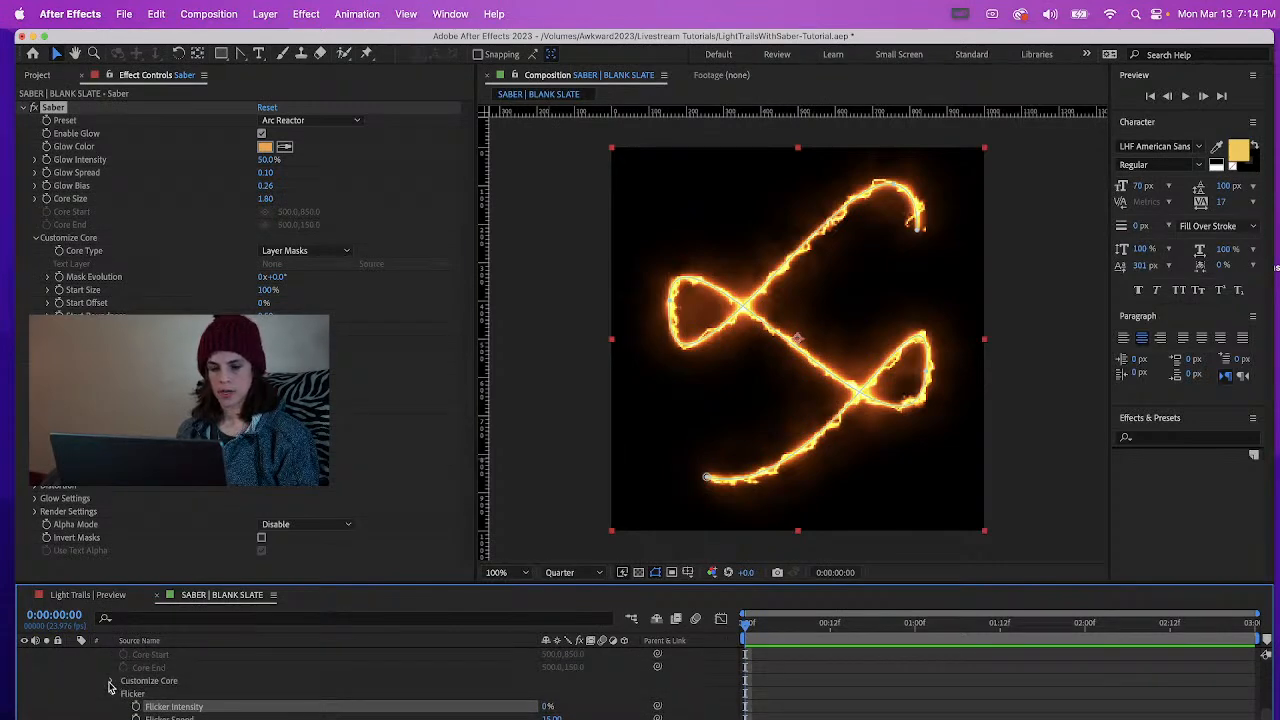
pyautogui.click(111, 681)
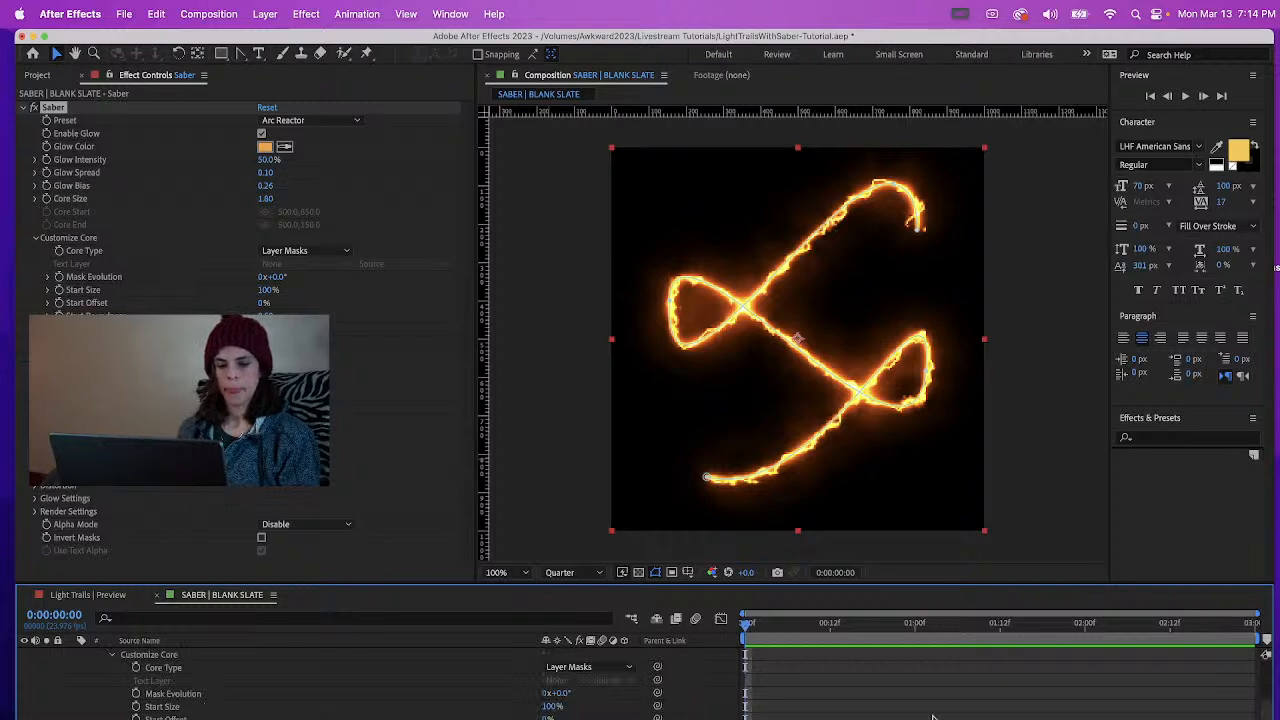
pyautogui.moveTo(1266, 711); pyautogui.dragTo(1265, 712)
pyautogui.scroll(-1, 1266, 714)
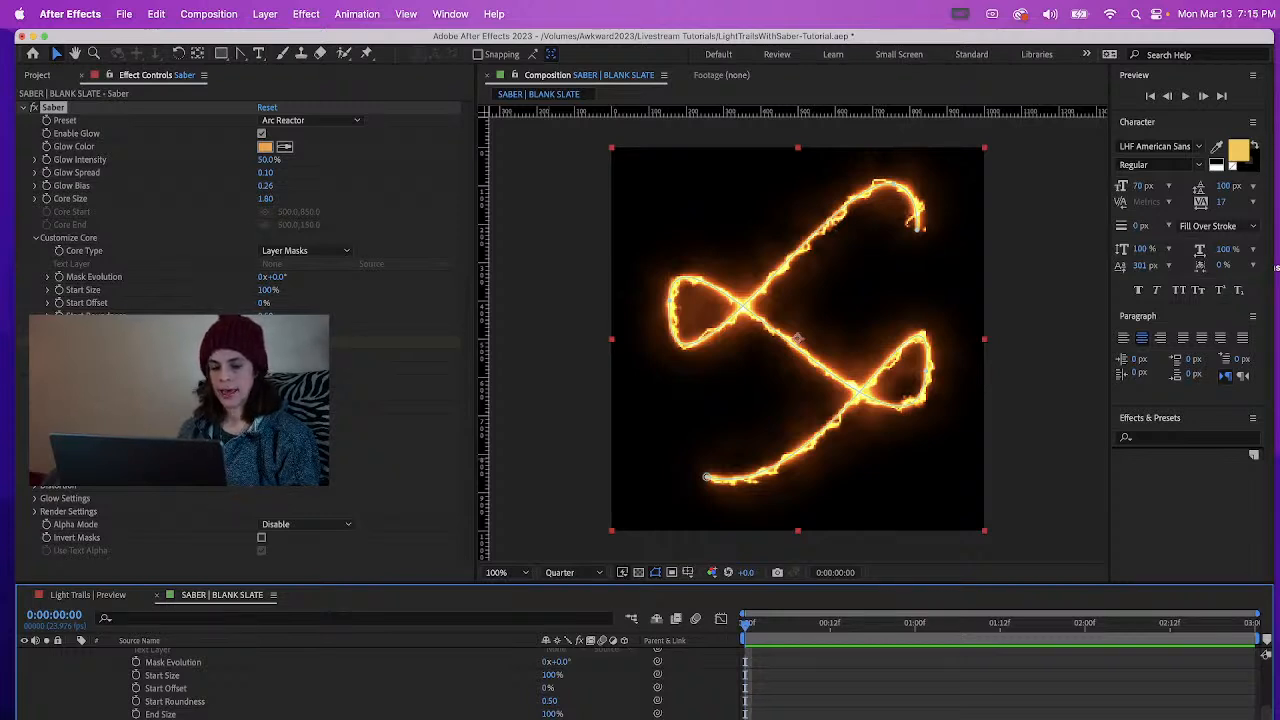
# Animate the Saber's End Offset from 0:00:00:00 to 0:00:02:00 so the trail draws on along the mask path, and preview it
pyautogui.click(858, 628)
pyautogui.moveTo(862, 640); pyautogui.dragTo(1090, 646)
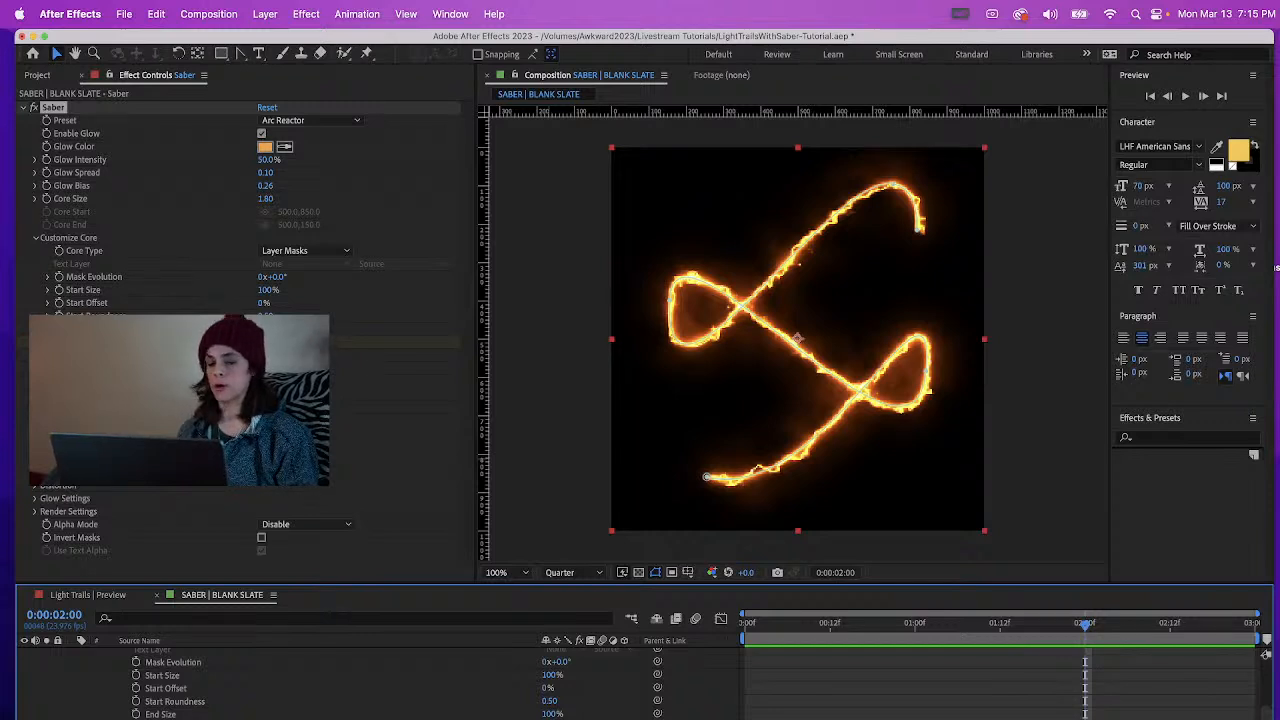
pyautogui.moveTo(762, 626); pyautogui.dragTo(746, 626)
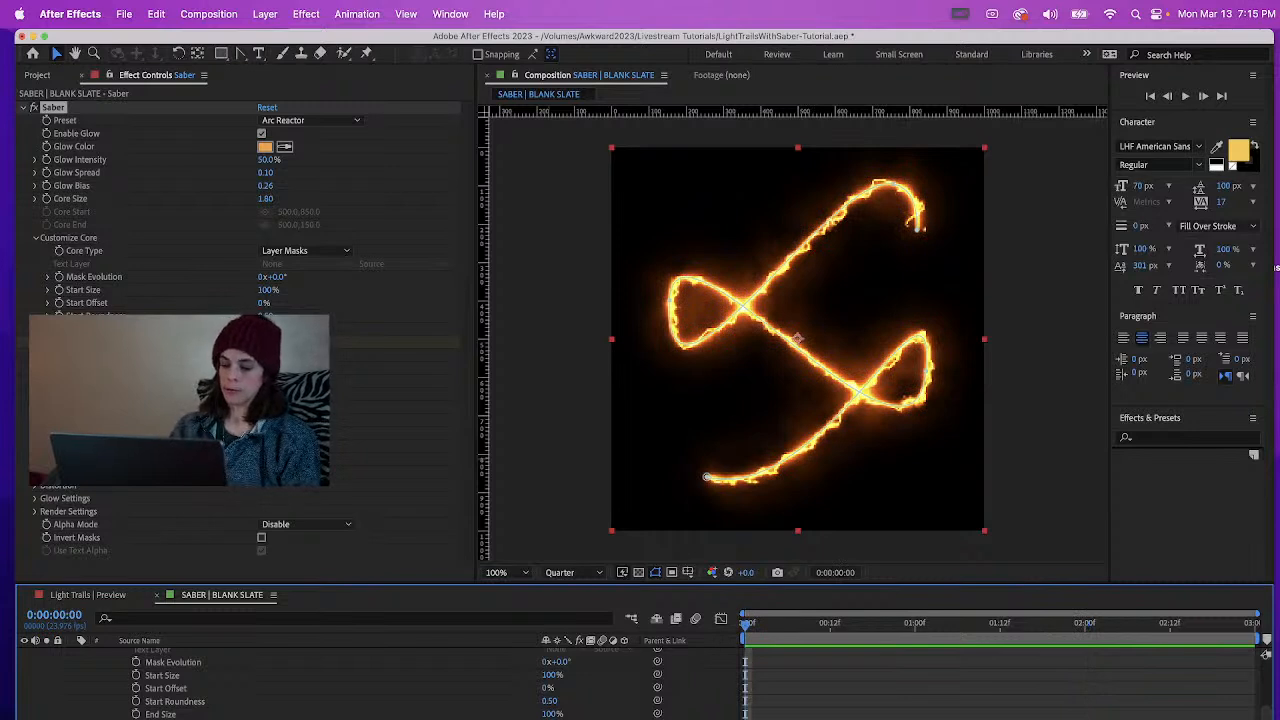
pyautogui.press('Return')
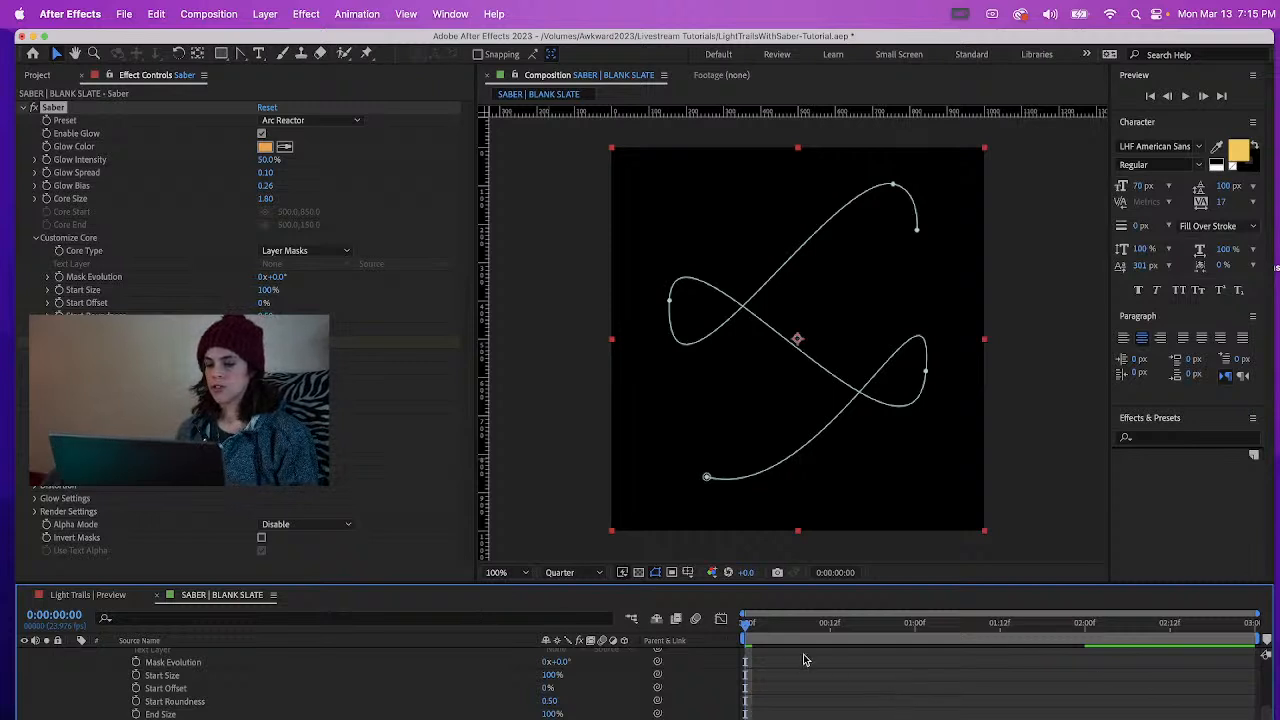
pyautogui.press('space')
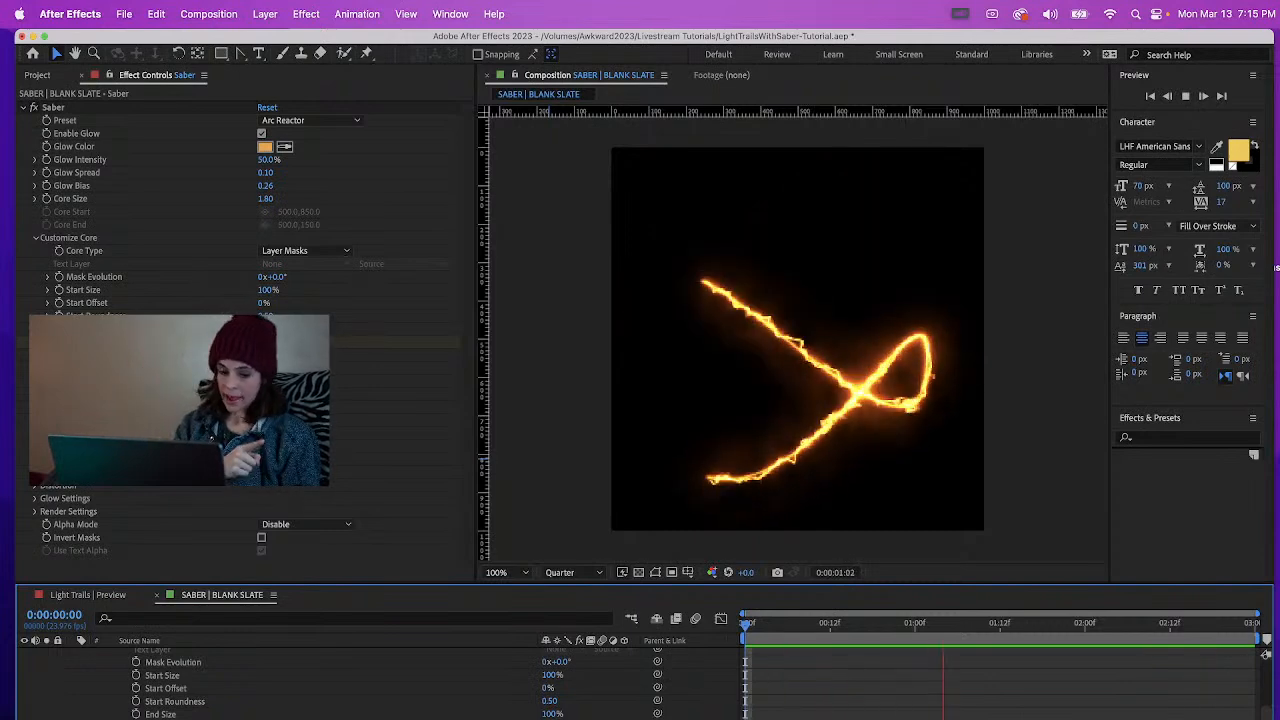
pyautogui.press('space')
# Keyframe the Saber's Start Offset at 0% on 0:00:01:00 and at 100% on 0:00:02:15 so the trail erases from its beginning
pyautogui.moveTo(830, 632); pyautogui.dragTo(914, 645)
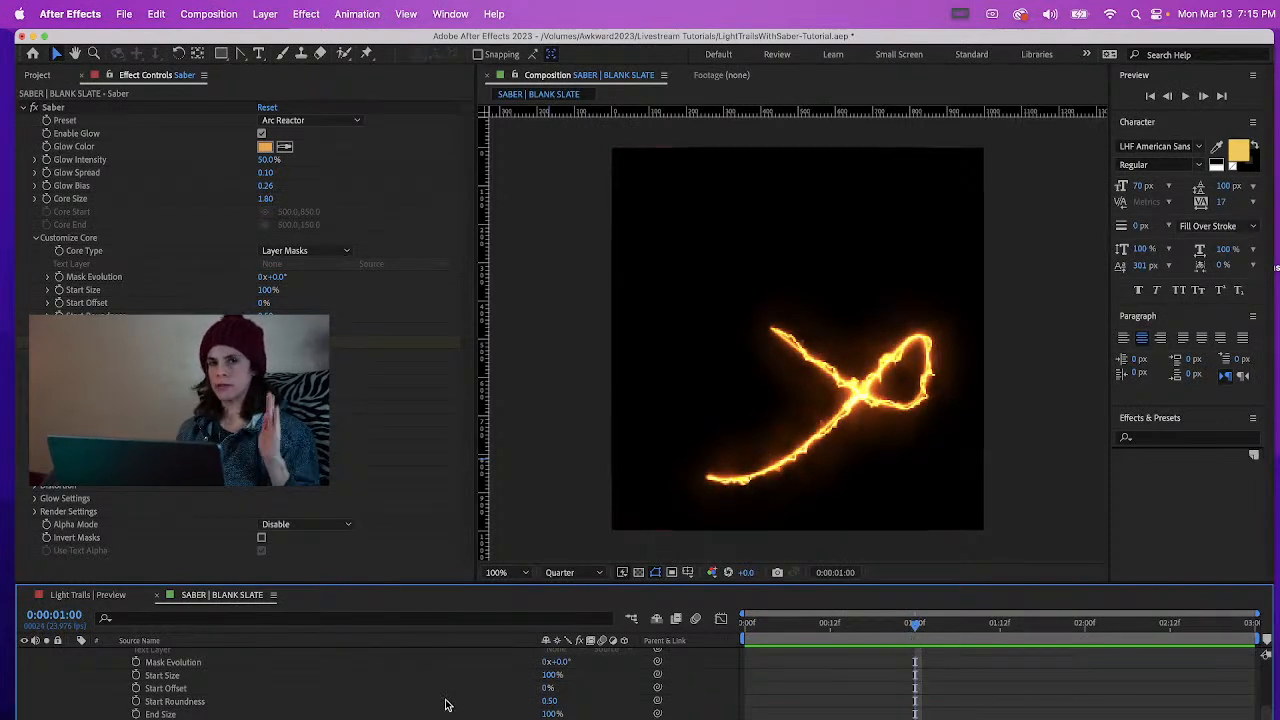
pyautogui.click(136, 688)
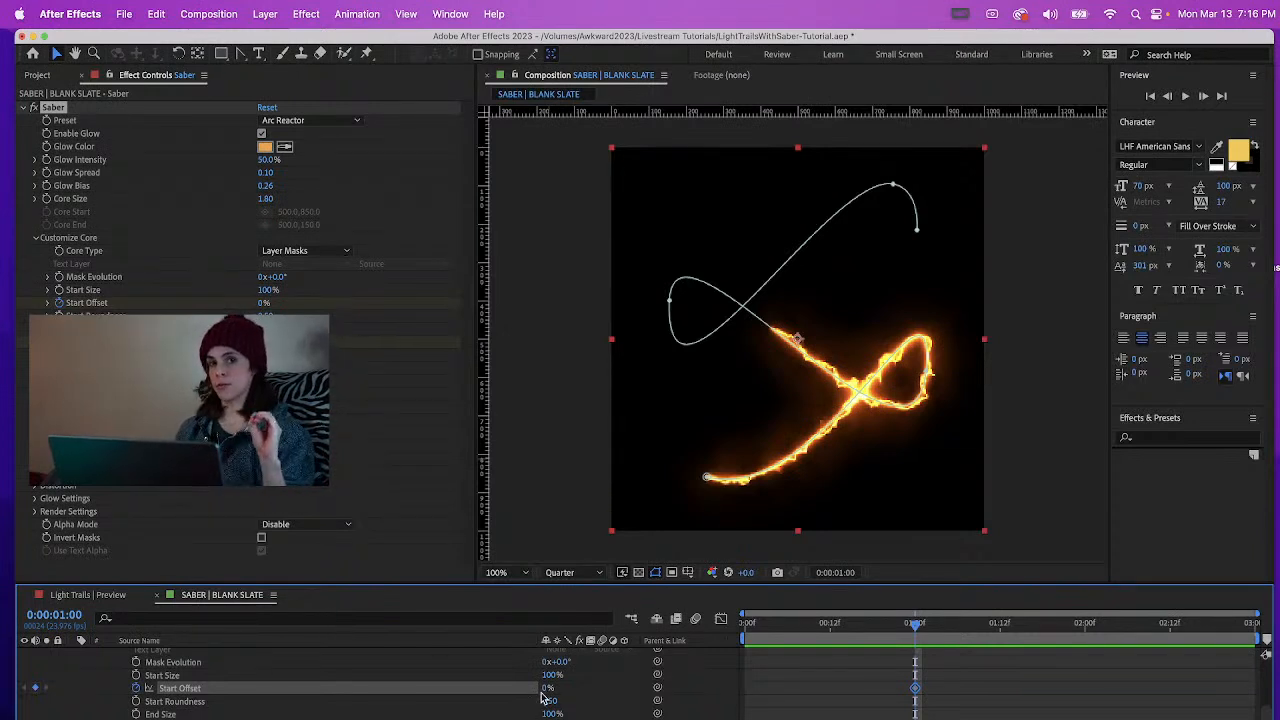
pyautogui.moveTo(1140, 631); pyautogui.dragTo(1191, 650)
pyautogui.click(551, 688)
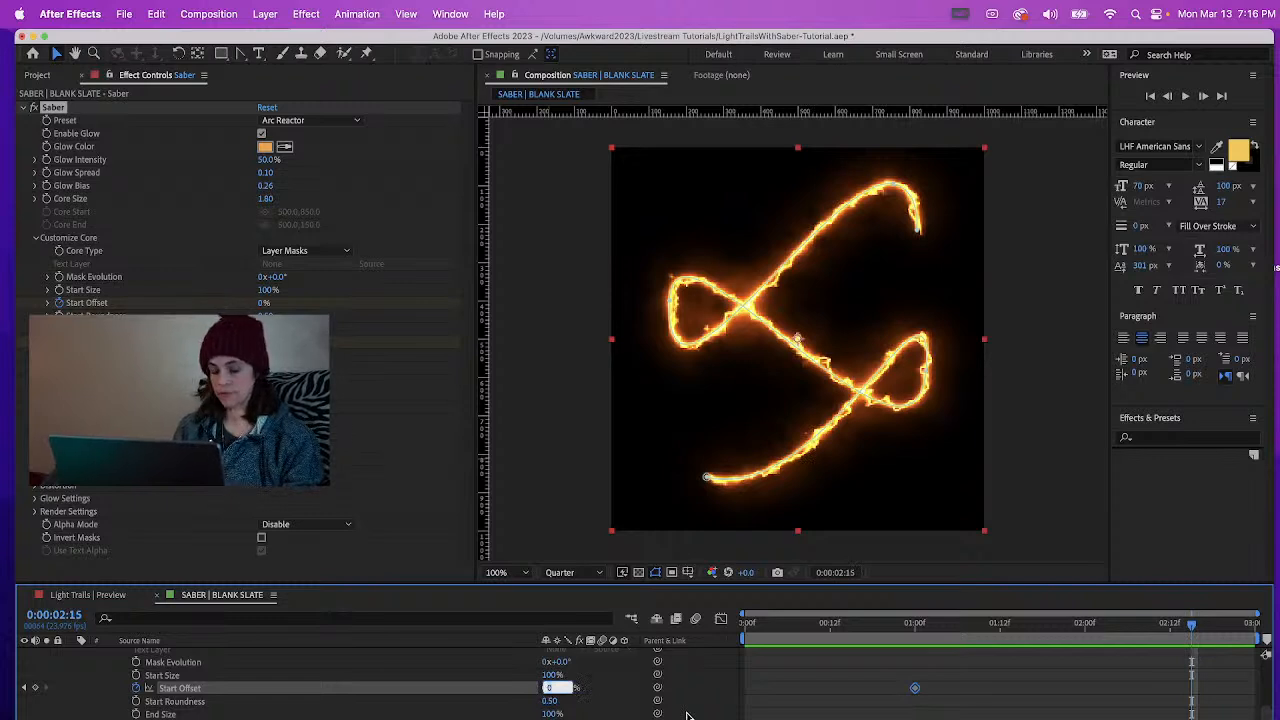
pyautogui.write('10')
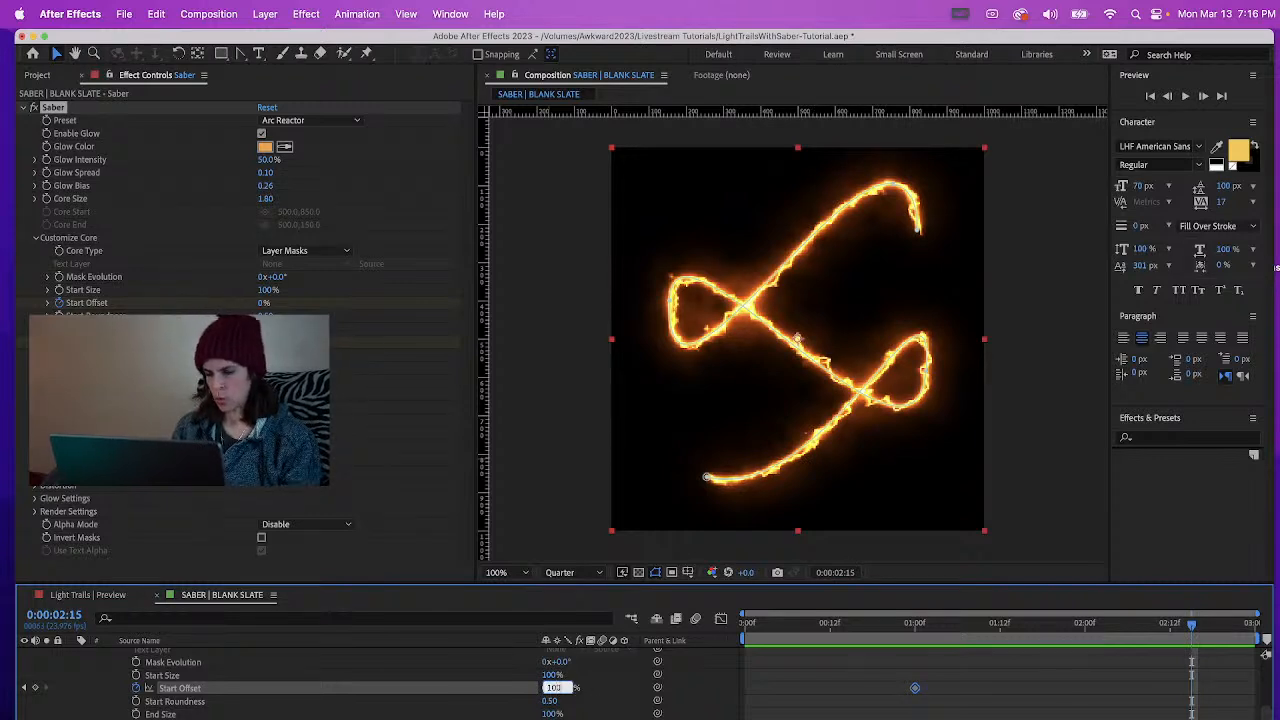
pyautogui.write('0')
pyautogui.press('Return')
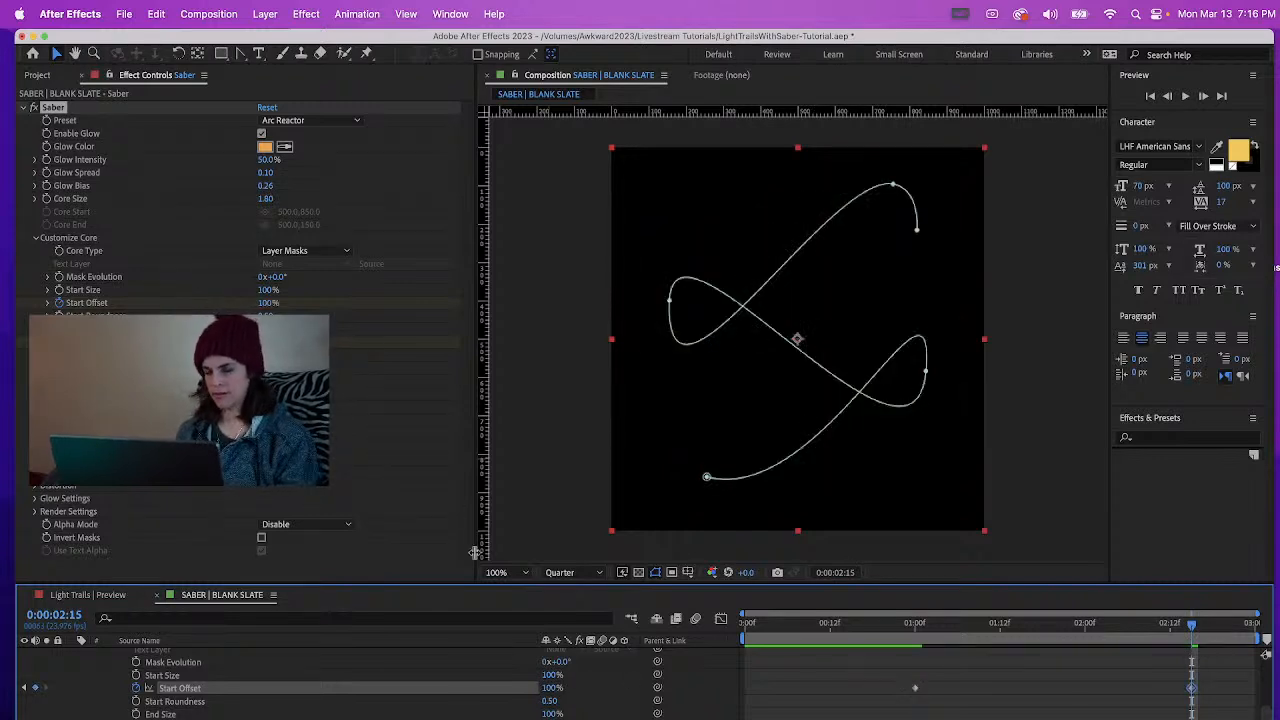
# Preview the light trail's animation from the start of the composition
pyautogui.click(881, 715)
pyautogui.press('Home')
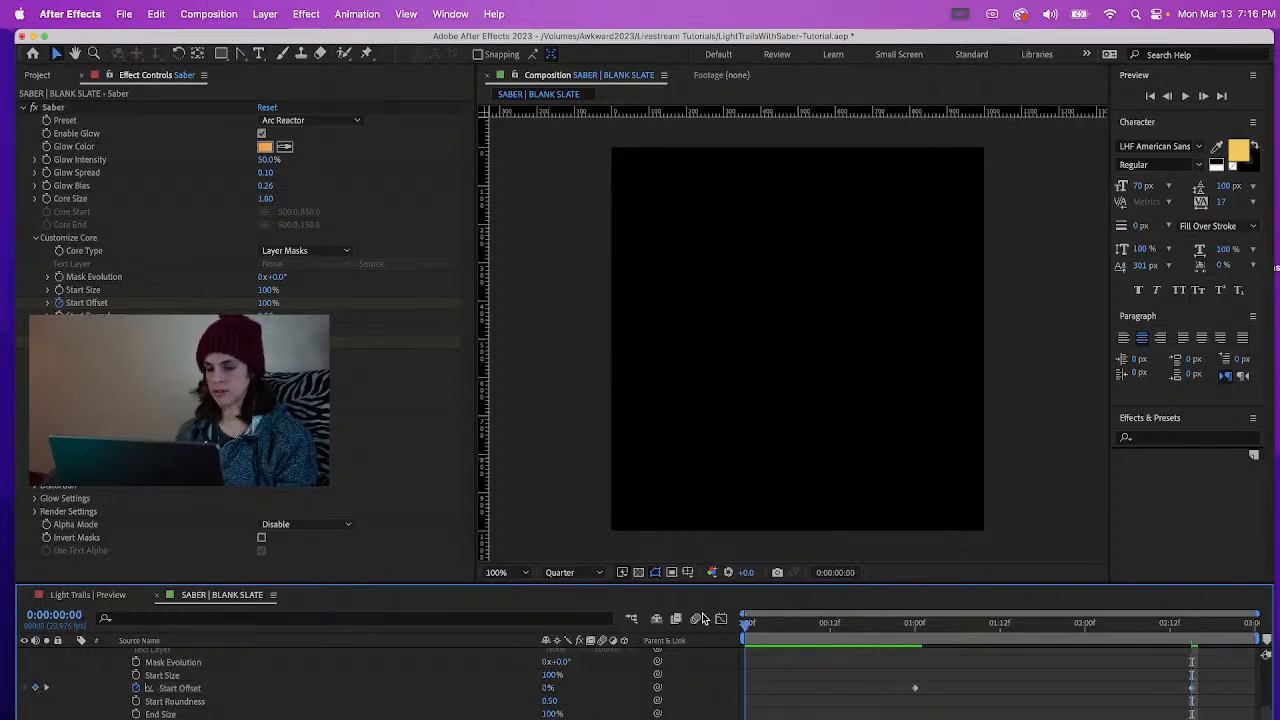
pyautogui.press('space')
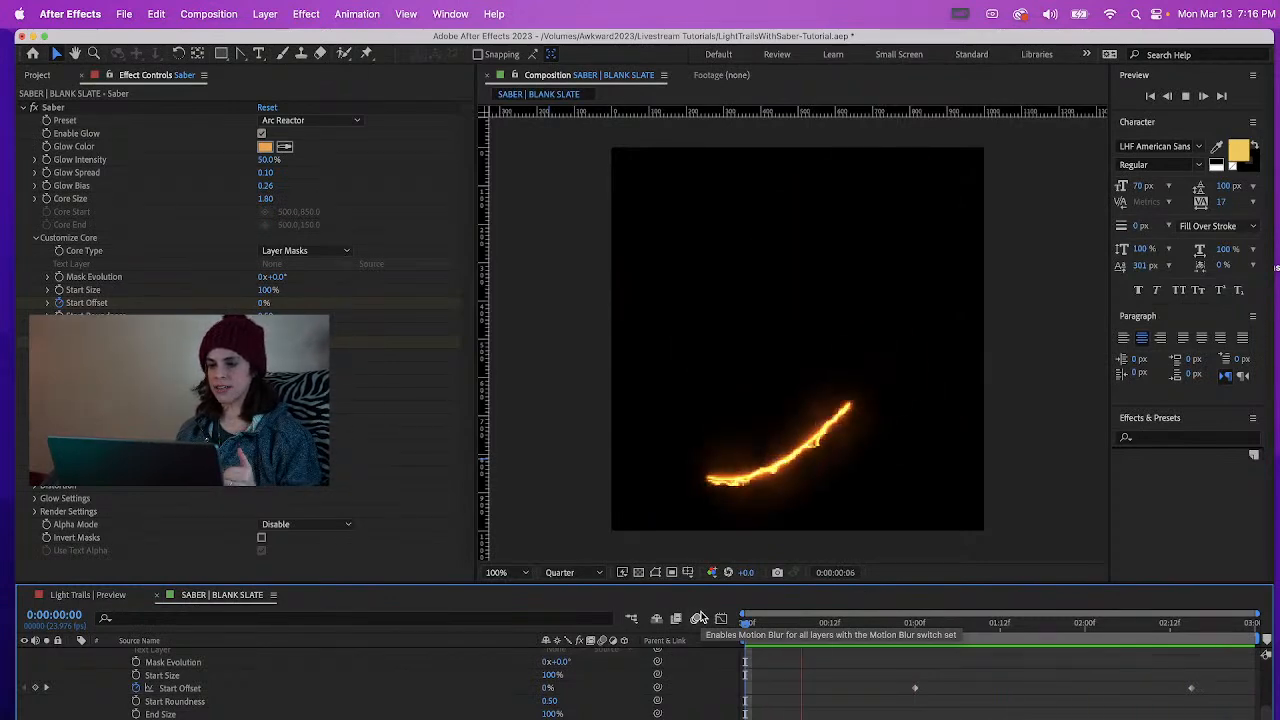
# Switch to the Light Trails | Preview composition and play it from the start to examine the animated glow trails
pyautogui.click(76, 598)
pyautogui.click(800, 651)
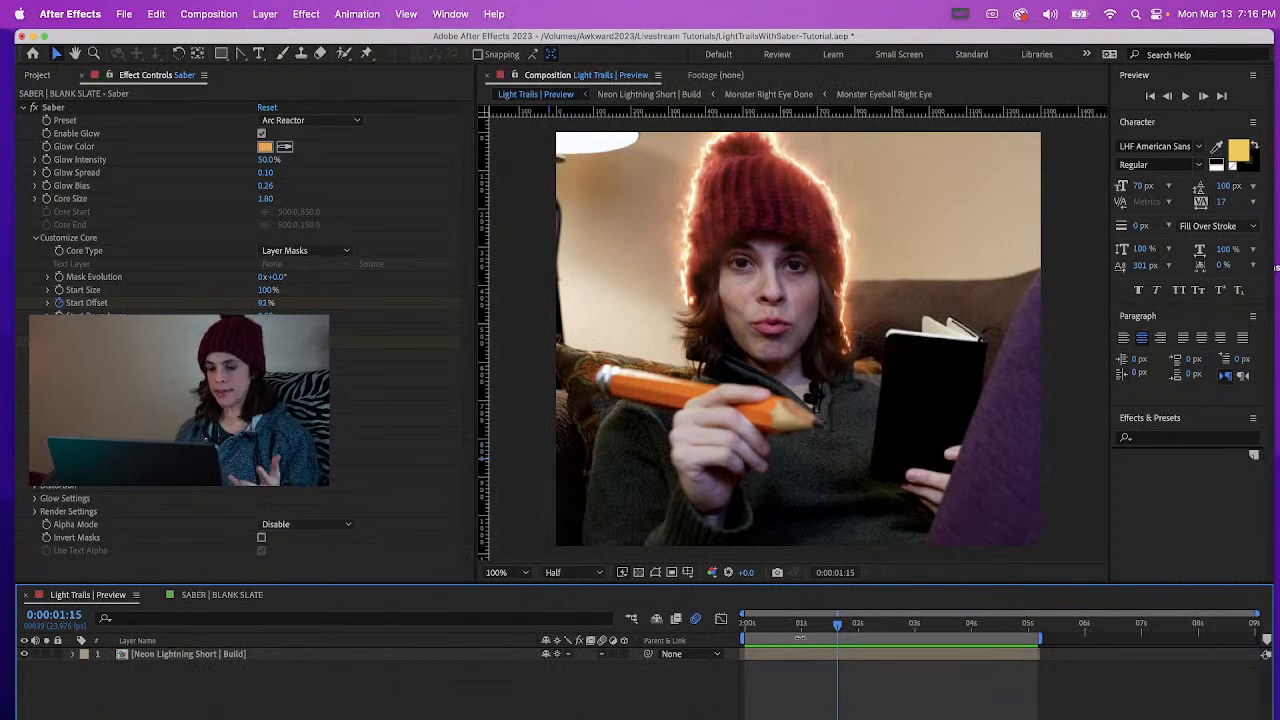
pyautogui.click(735, 627)
pyautogui.press('space')
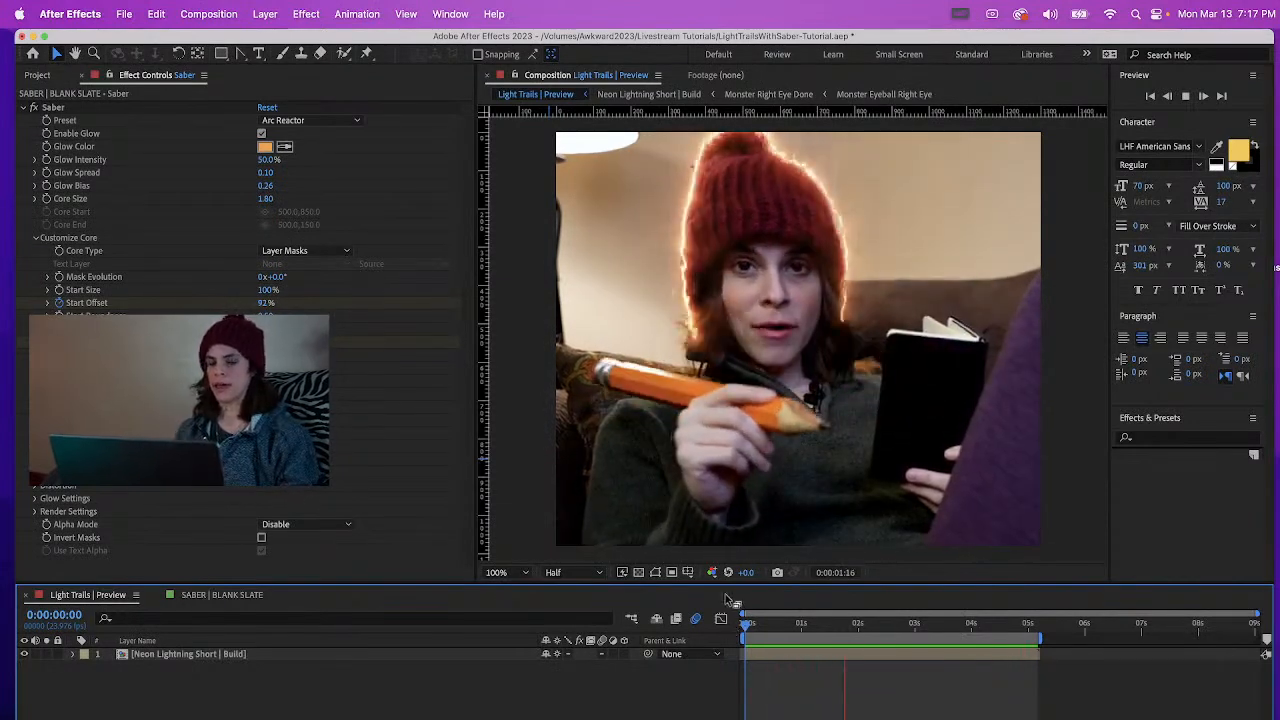
pyautogui.press('space')
# Open the source composition of the Neon Lightning Short | Build layer
pyautogui.rightClick(177, 656)
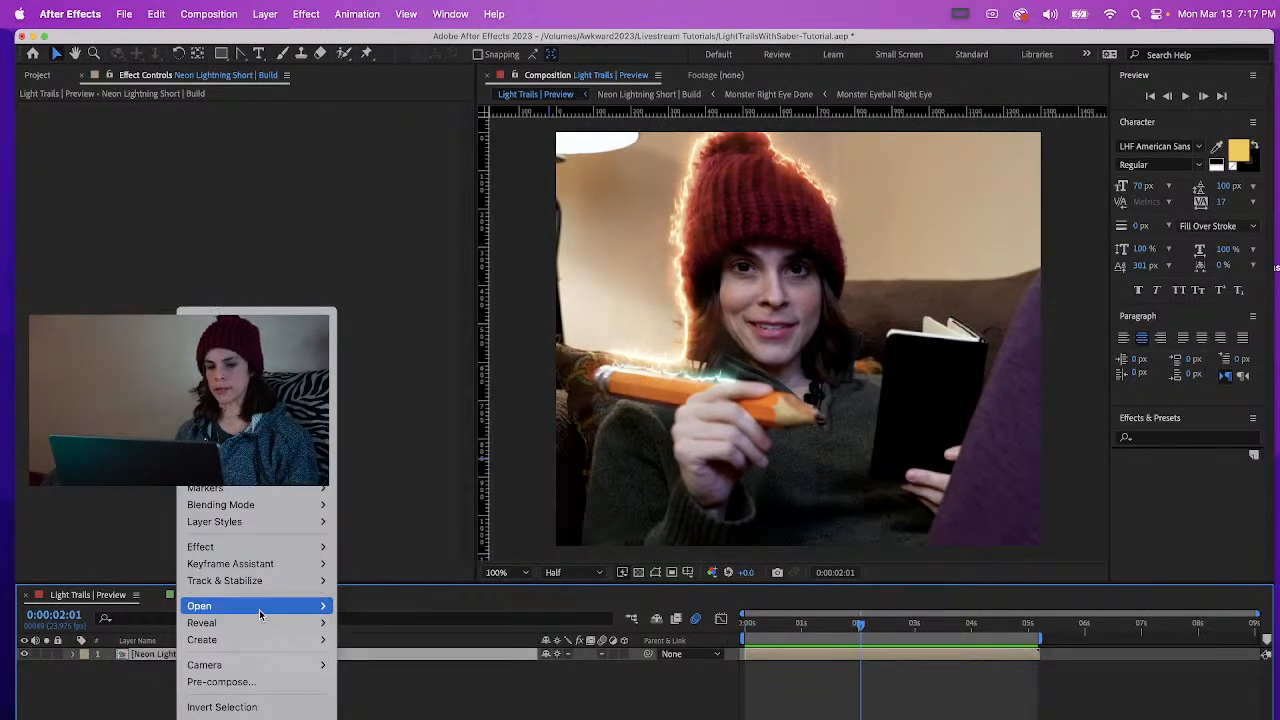
pyautogui.moveTo(258, 607)
pyautogui.click(390, 640)
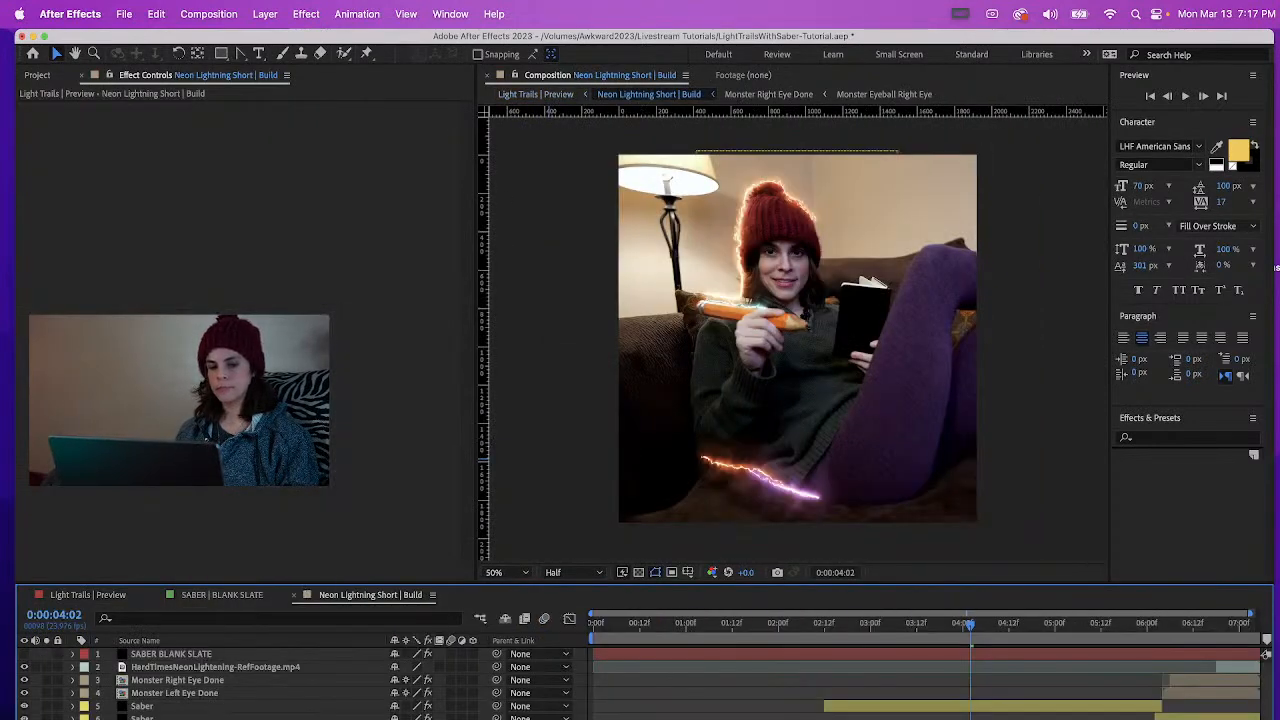
# Reveal the animated Mask Path keyframes of Mask 1 on Saber layer 13 in the Neon Lightning Short | Build composition
pyautogui.click(160, 706)
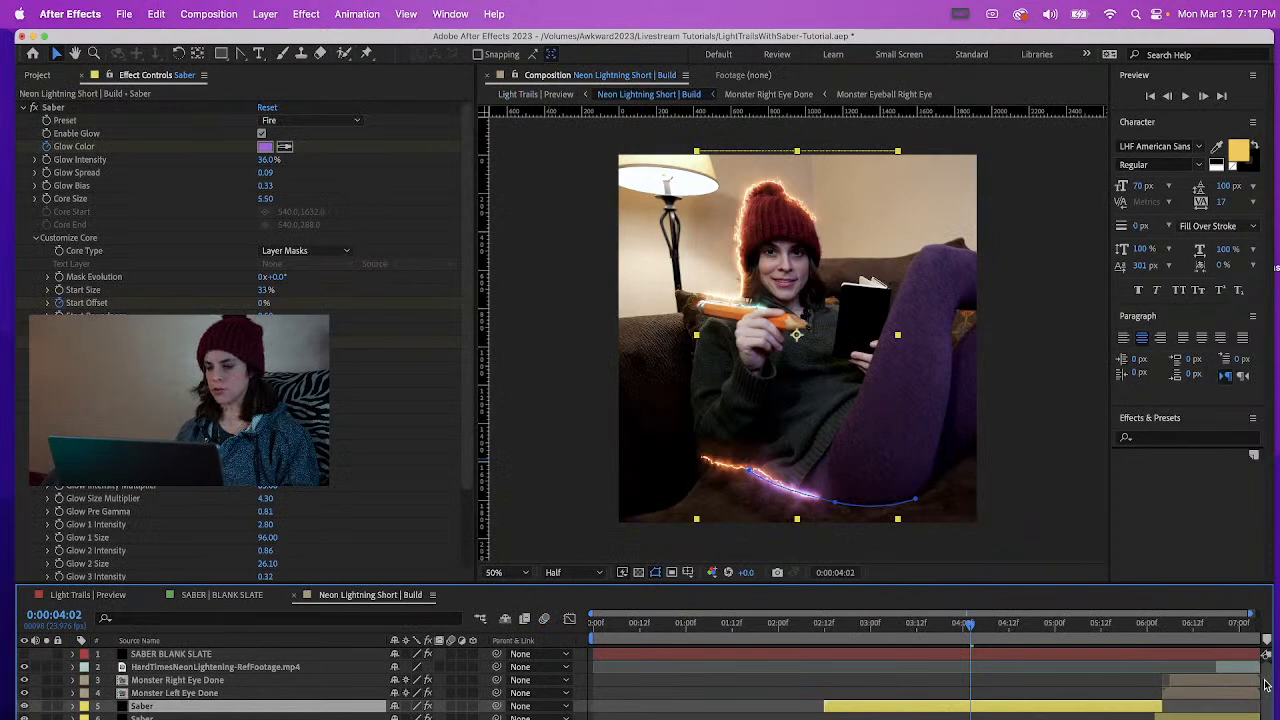
pyautogui.scroll(-2, 1256, 669)
pyautogui.click(160, 718)
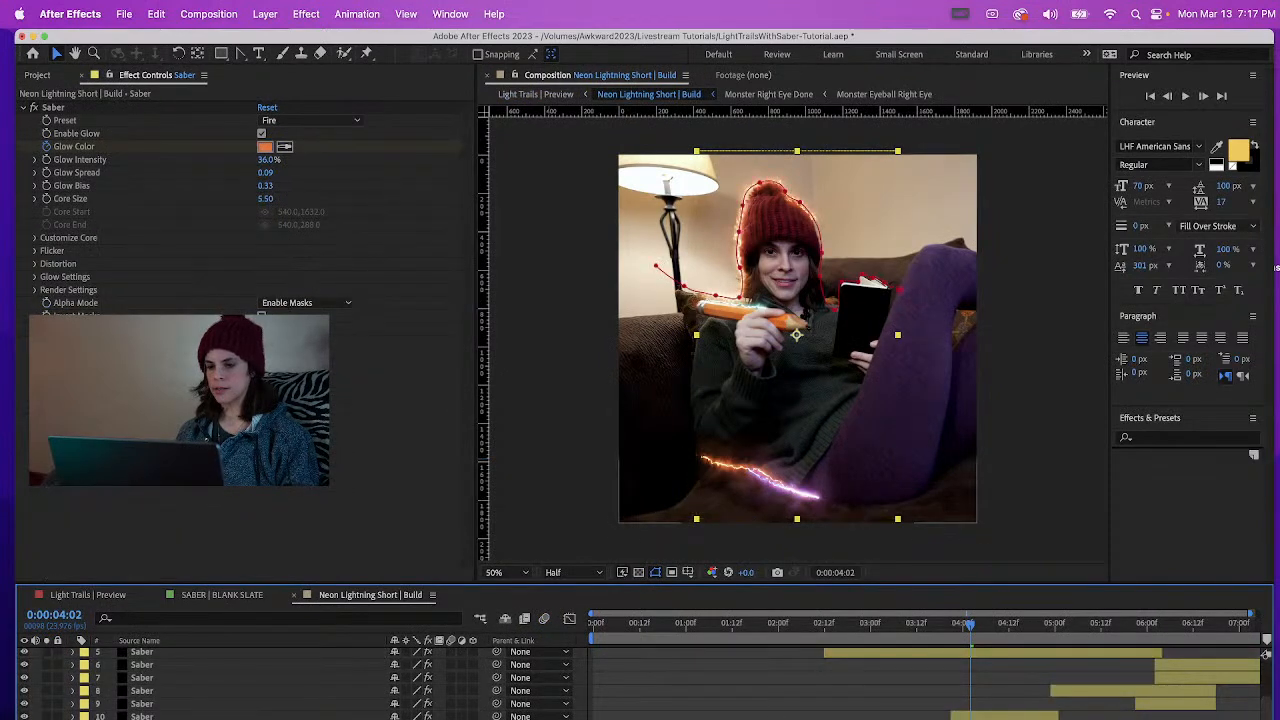
pyautogui.press('u')
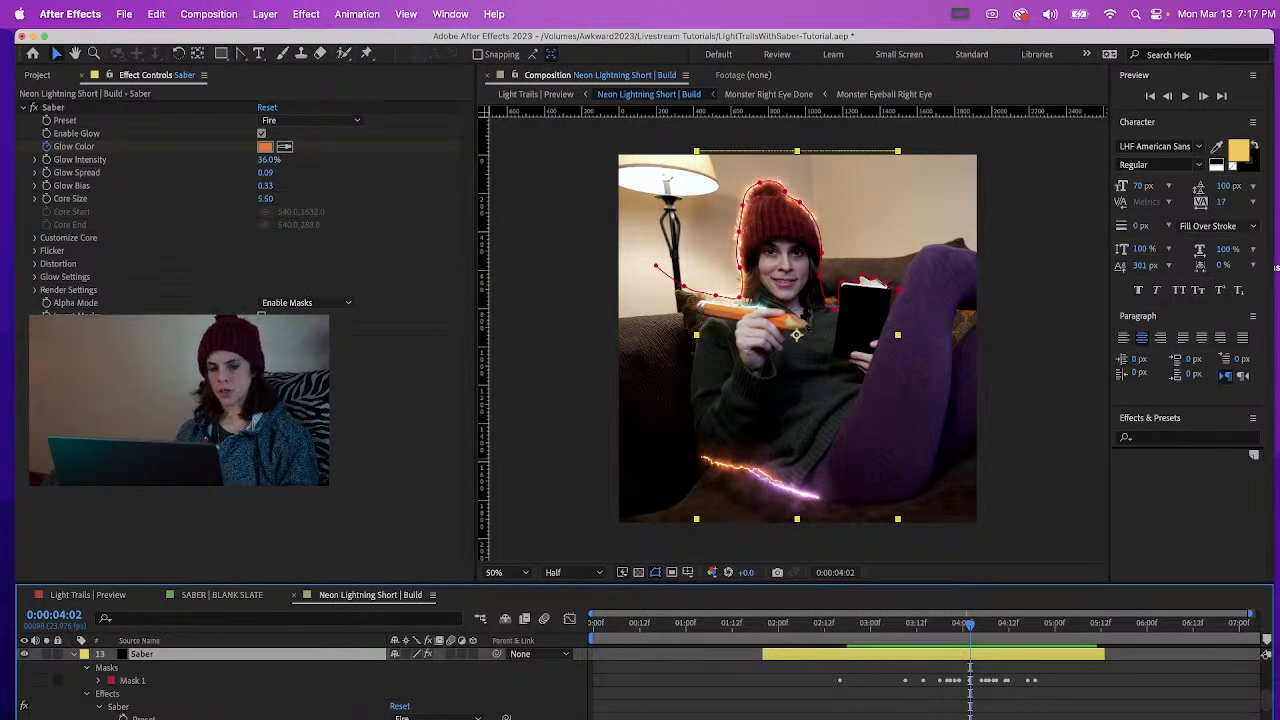
pyautogui.moveTo(1268, 705)
pyautogui.mouseDown()
pyautogui.moveTo(1270, 716)
pyautogui.moveTo(1273, 705)
pyautogui.mouseUp()
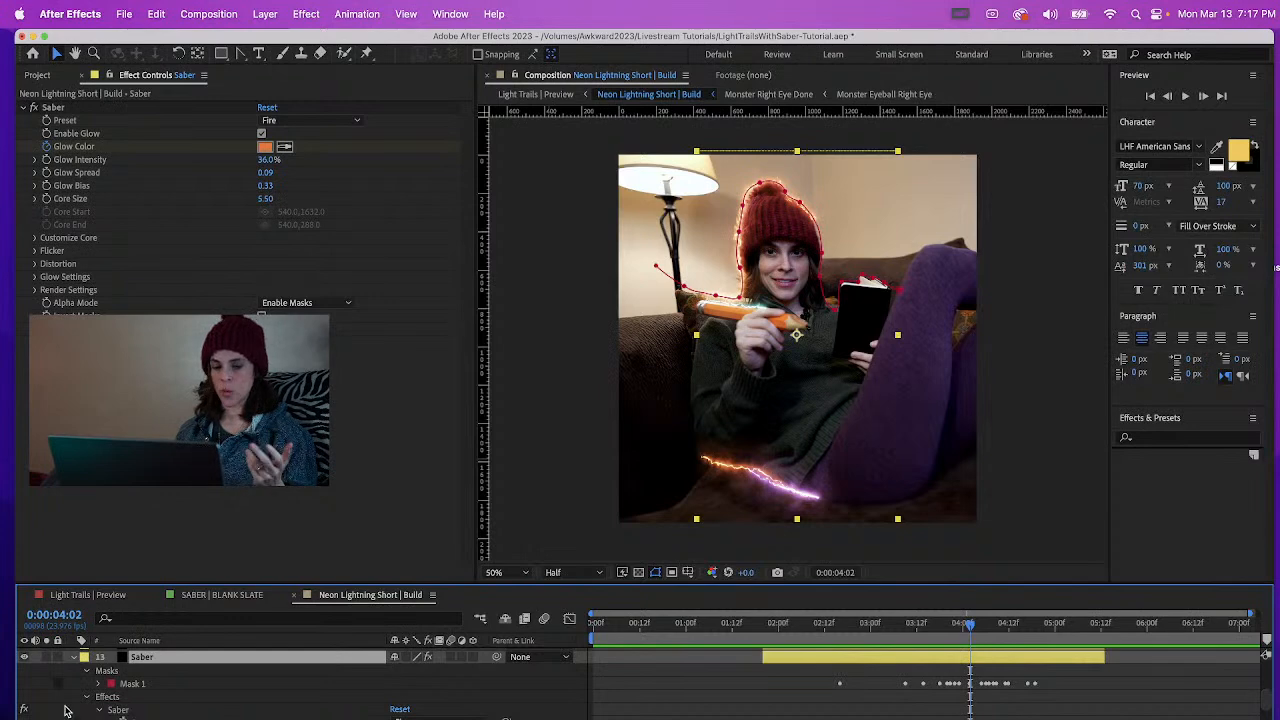
pyautogui.click(98, 685)
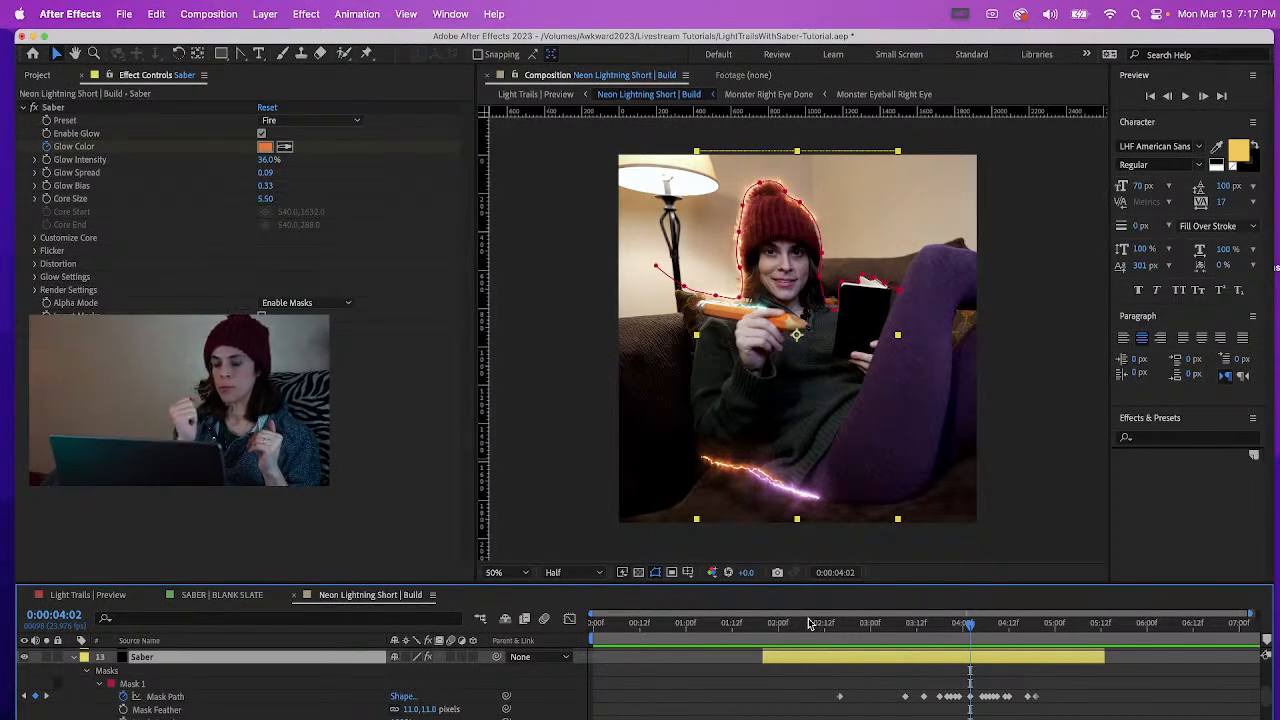
# Solo Saber layer 13 to examine how its mask path moves between 0:00:02:07 and 0:00:05:02, and restore the full scene
pyautogui.press('space')
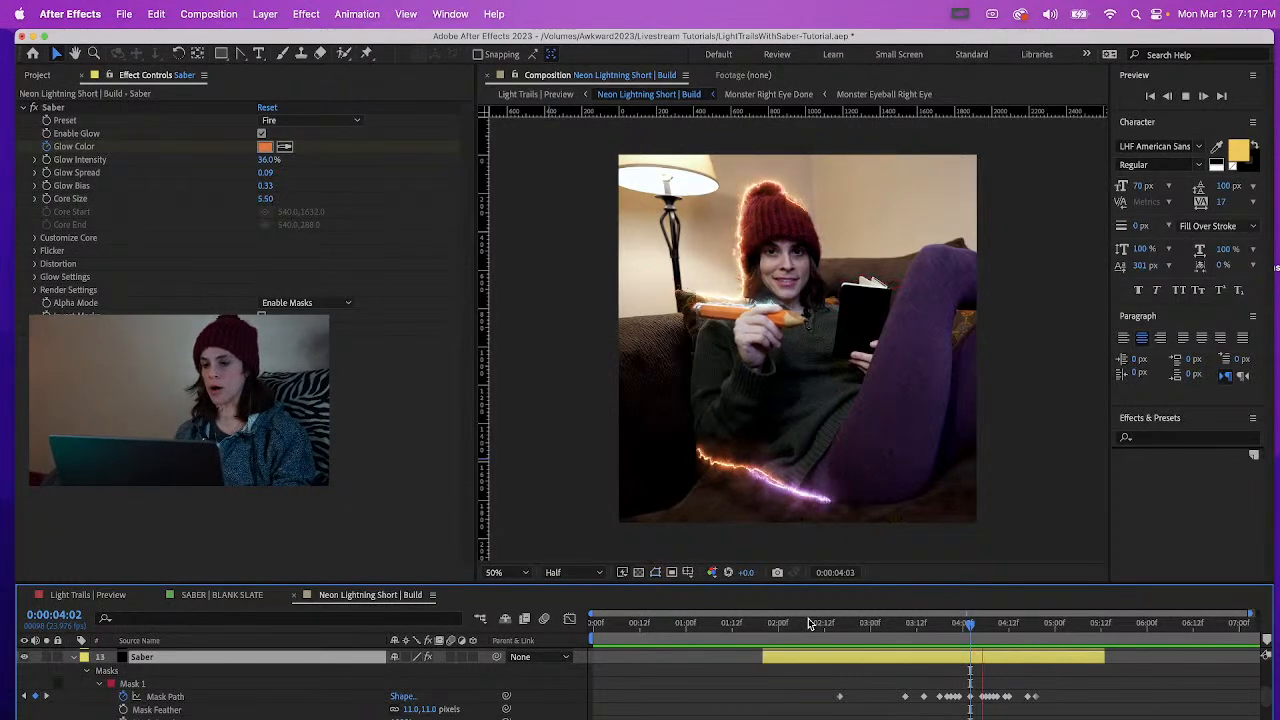
pyautogui.click(806, 625)
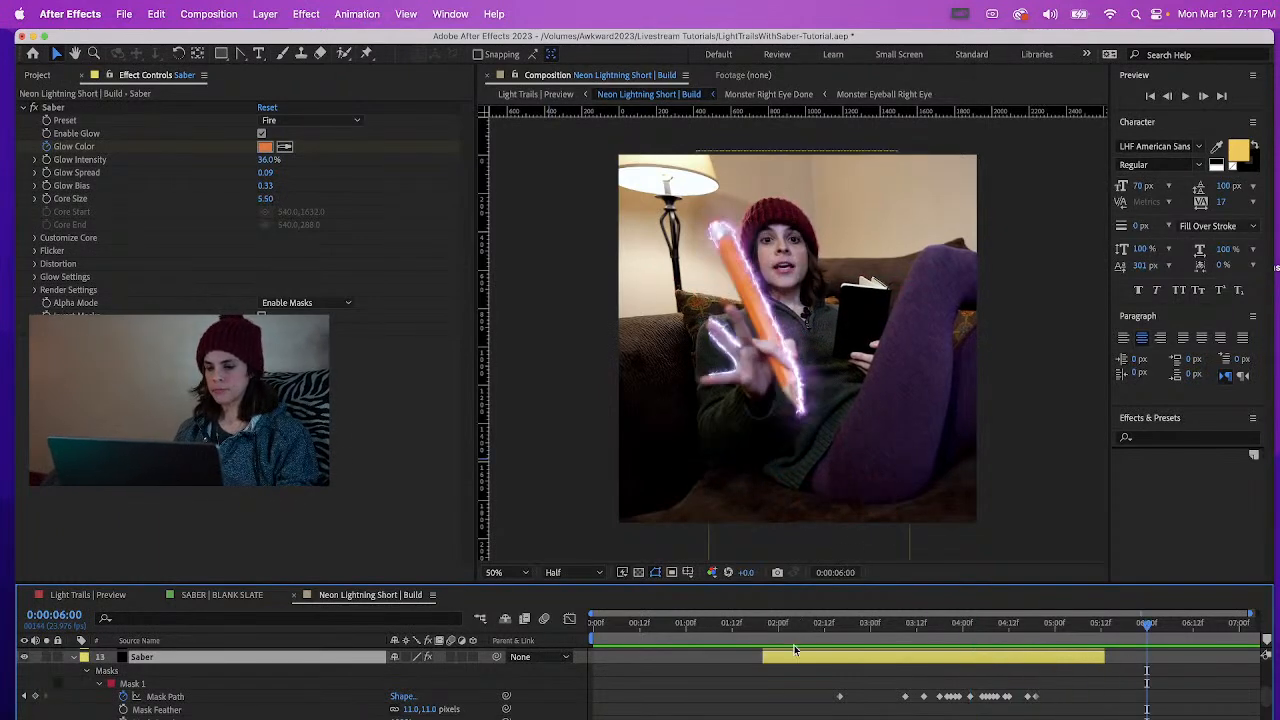
pyautogui.click(46, 657)
pyautogui.press('space')
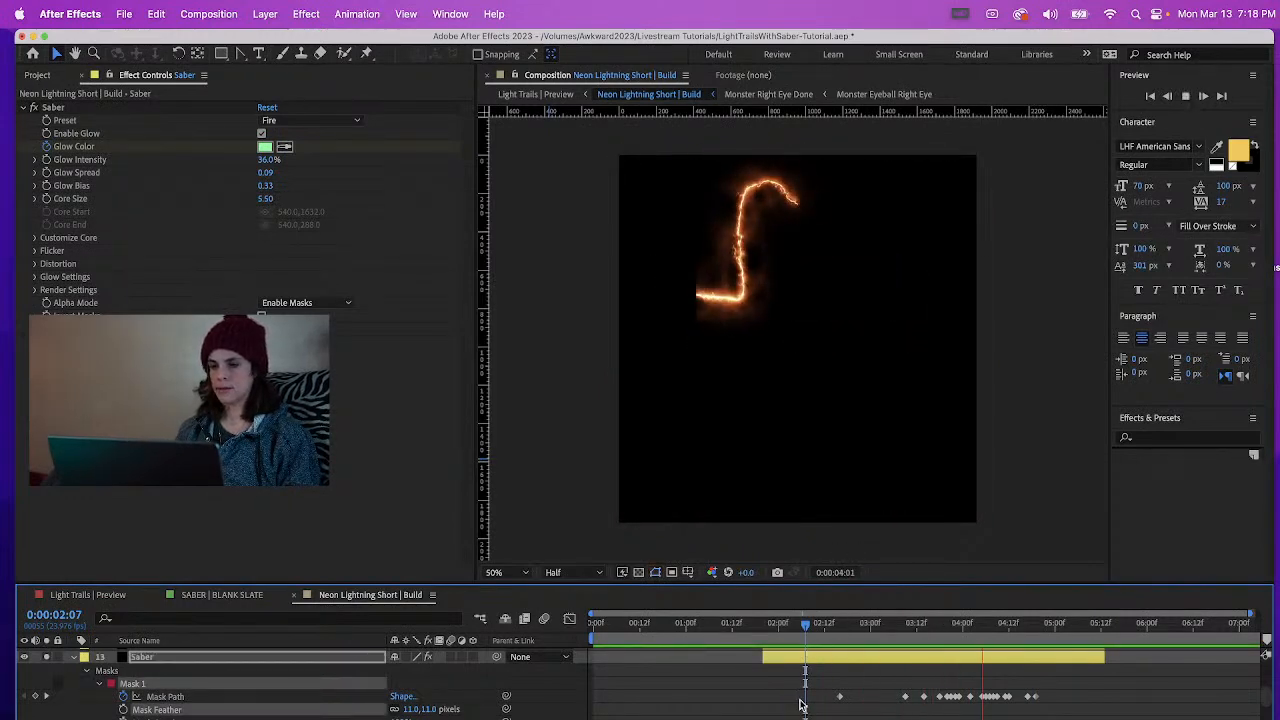
pyautogui.press('space')
pyautogui.moveTo(840, 626); pyautogui.dragTo(1021, 595)
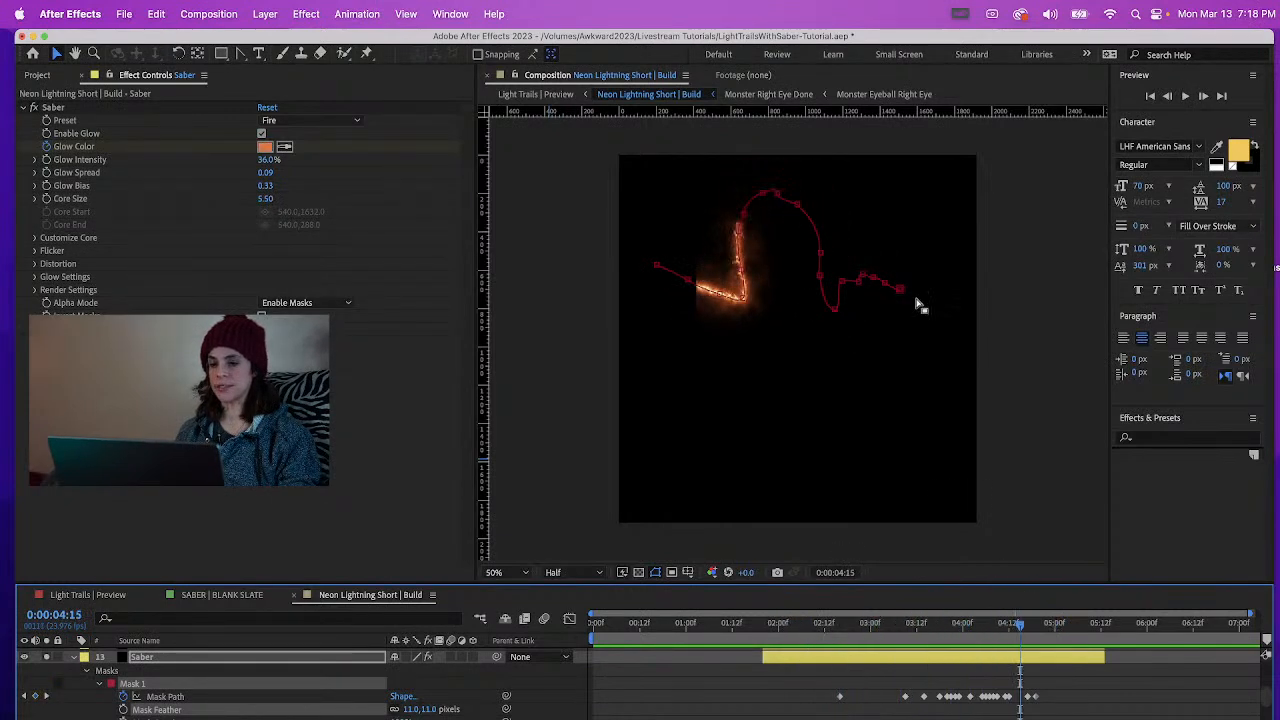
pyautogui.scroll(2, 837, 254)
pyautogui.moveTo(831, 632); pyautogui.dragTo(1063, 601)
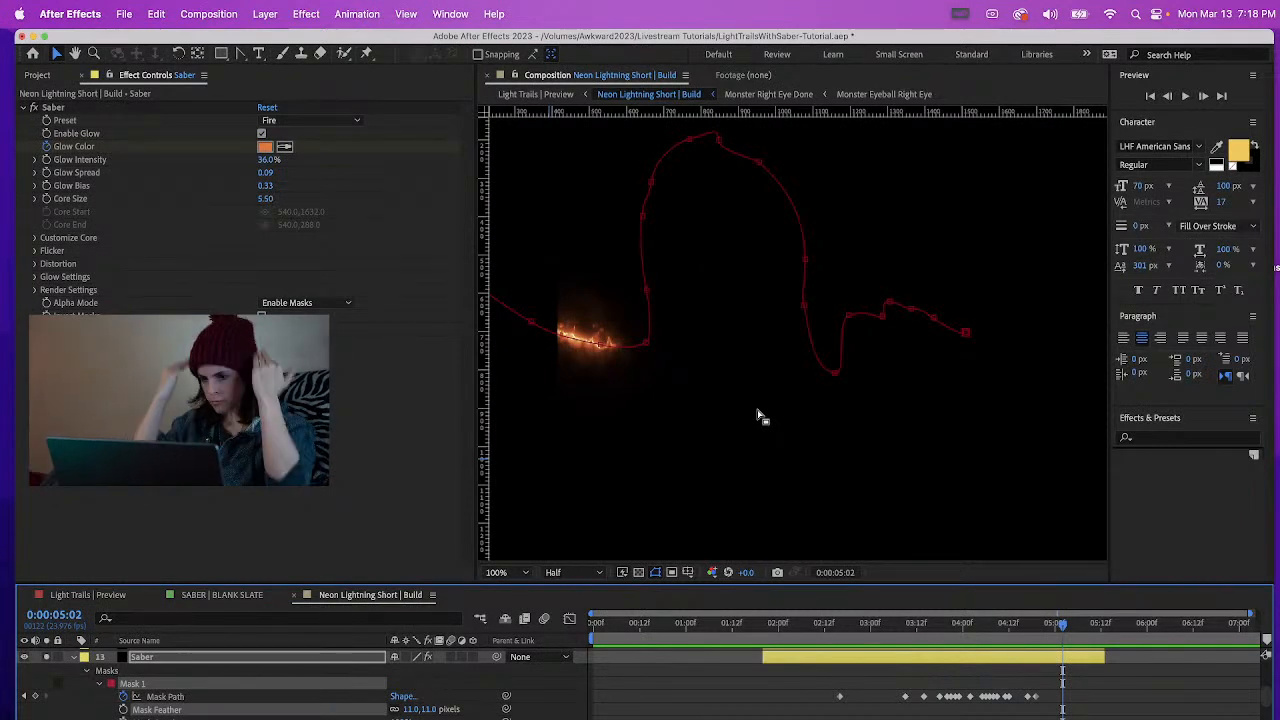
pyautogui.click(73, 657)
pyautogui.click(46, 718)
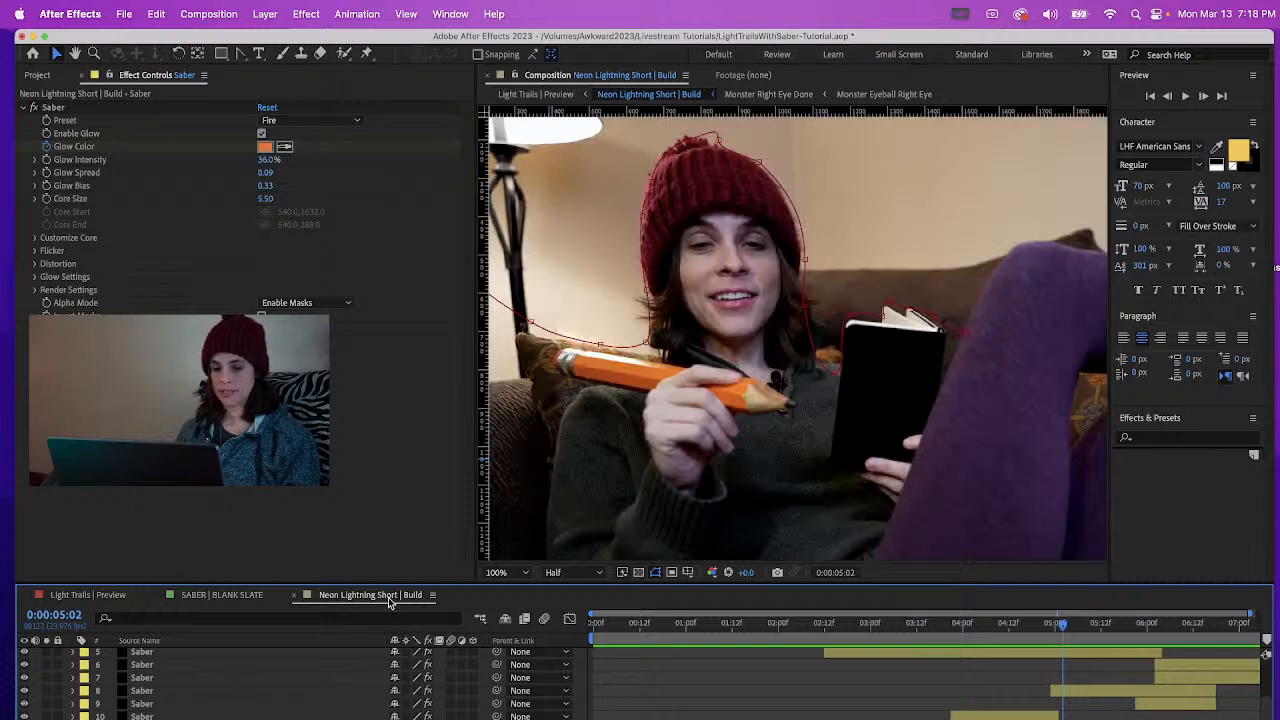
# Return to the SABER | BLANK SLATE composition and enlarge the timeline area to show the Saber layer's effect settings
pyautogui.click(224, 595)
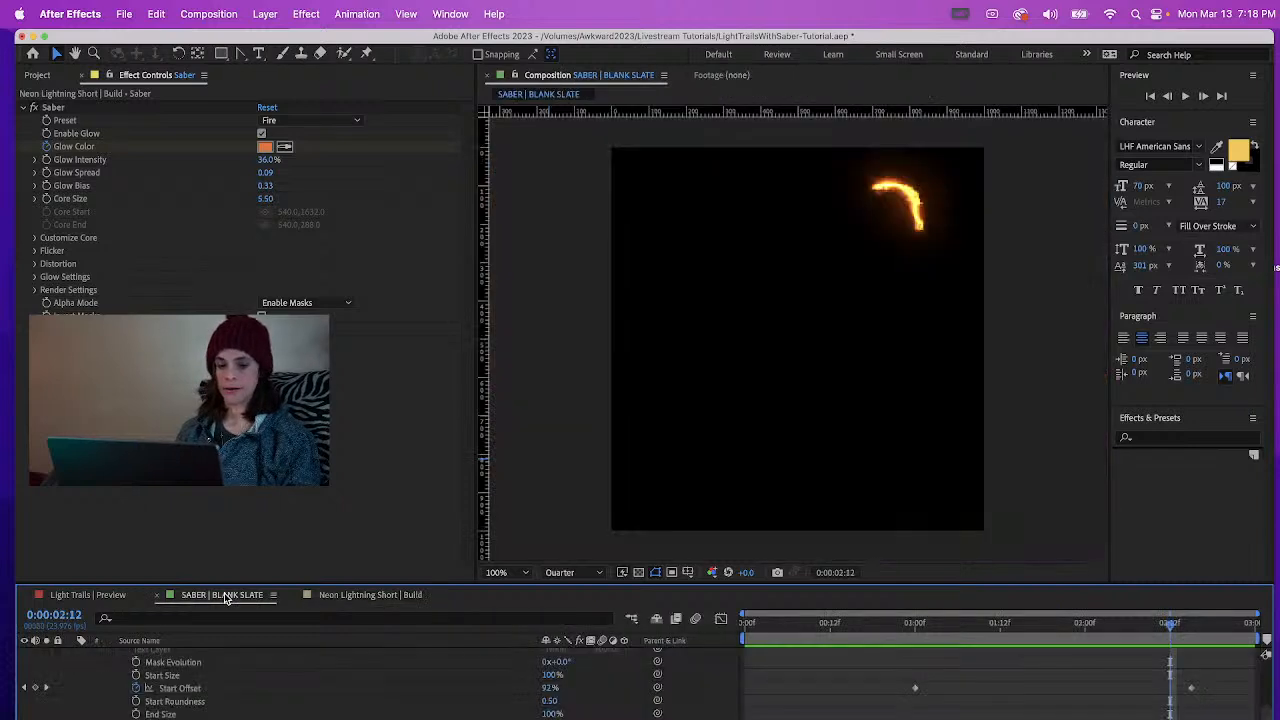
pyautogui.click(829, 626)
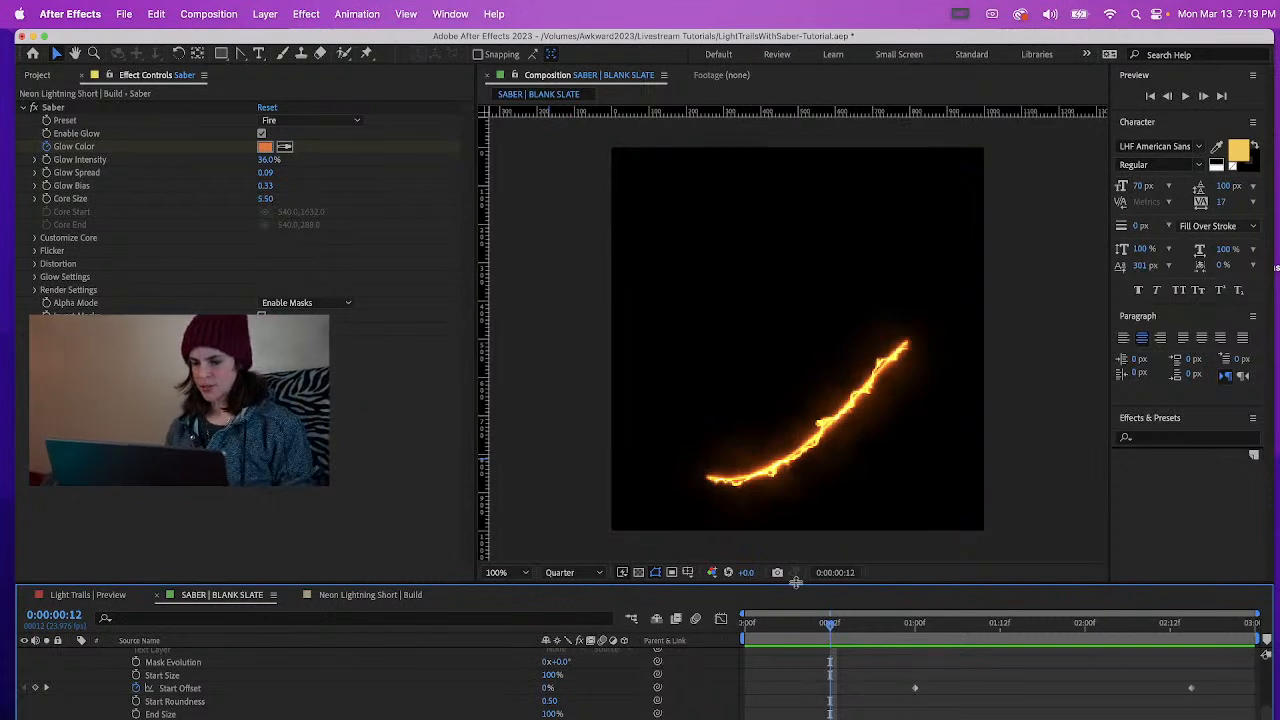
pyautogui.moveTo(795, 582); pyautogui.dragTo(796, 470)
pyautogui.scroll(-2, 809, 291)
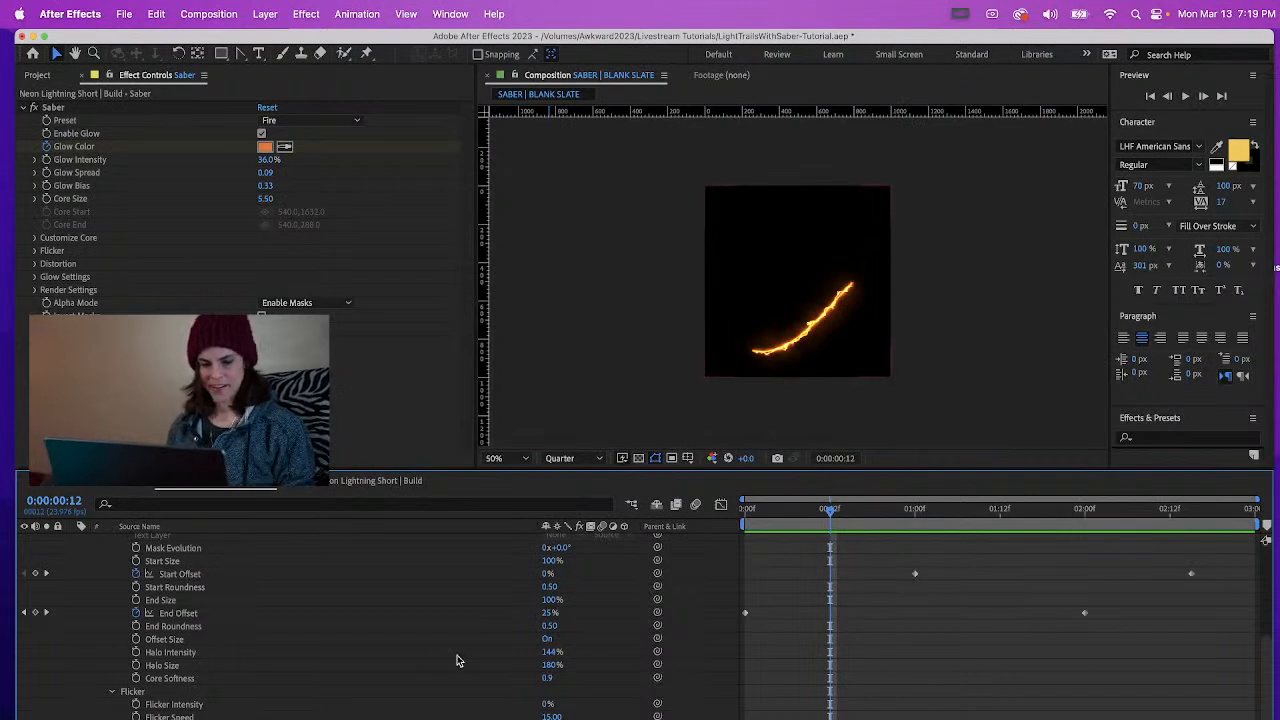
pyautogui.moveTo(1270, 693); pyautogui.dragTo(1266, 545)
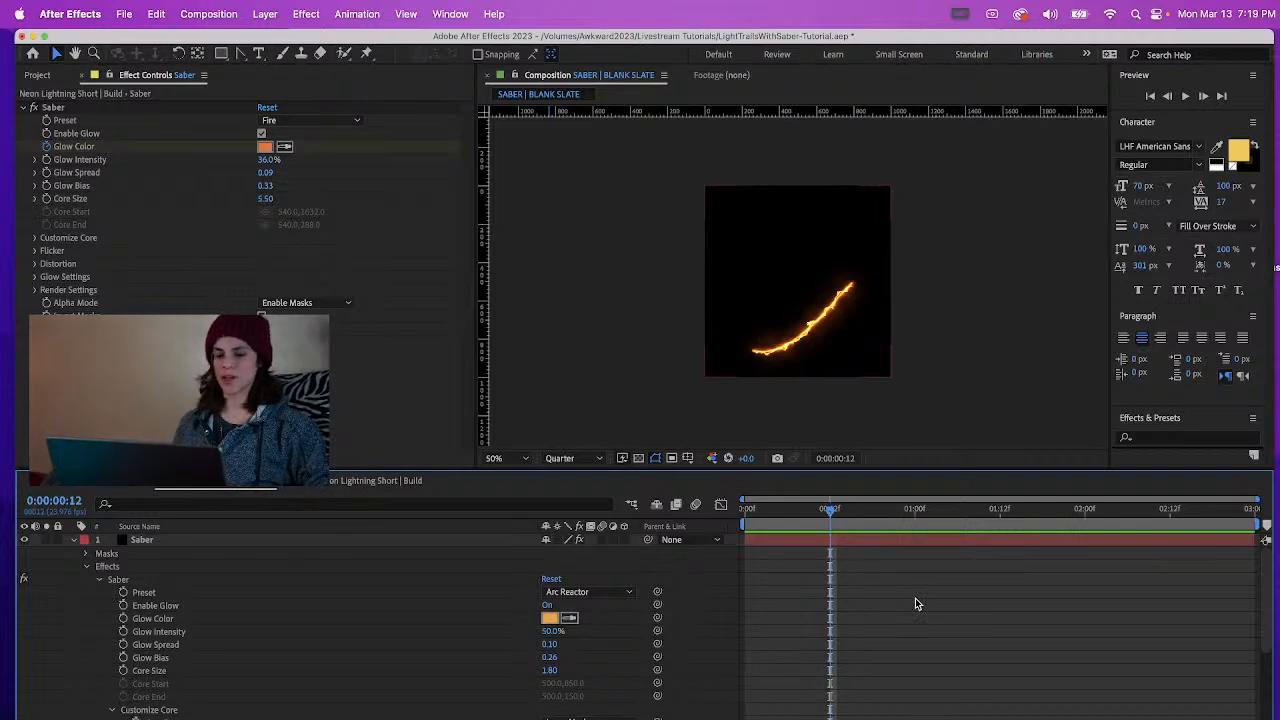
# Keyframe the Saber's orange Glow Color at 0:00:01:00
pyautogui.click(918, 511)
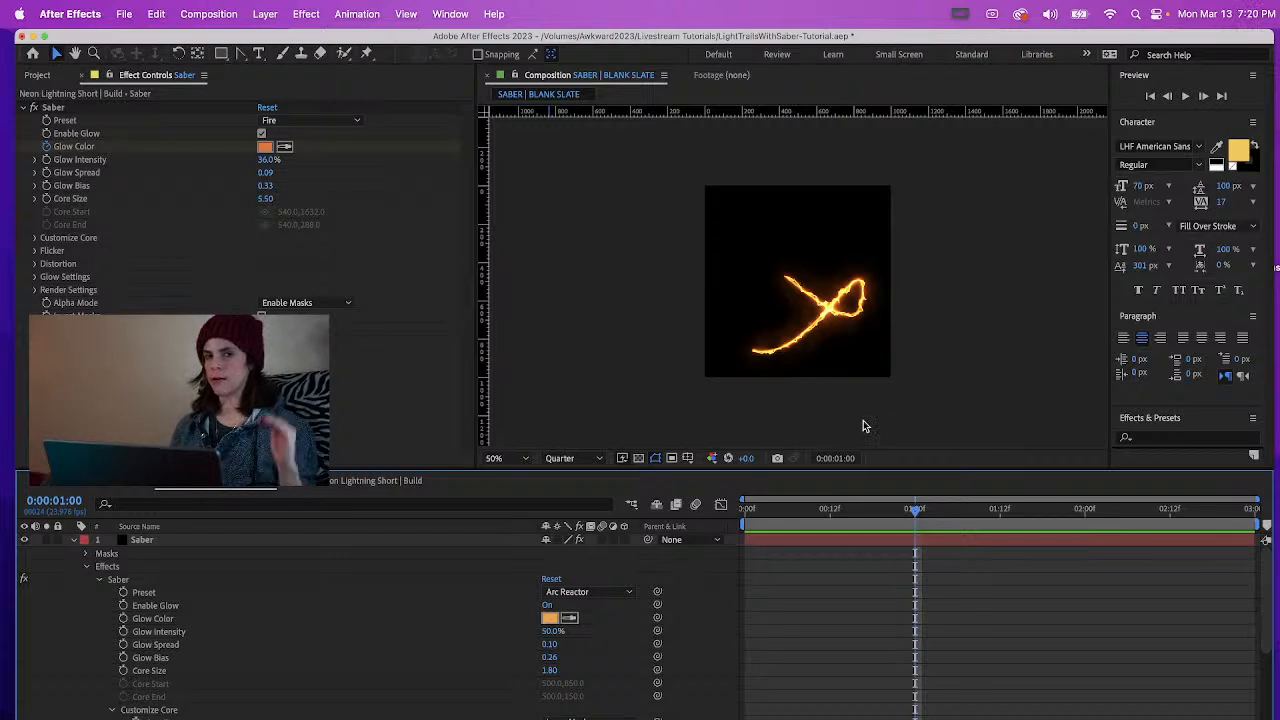
pyautogui.moveTo(1263, 575)
pyautogui.mouseDown()
pyautogui.moveTo(1271, 648)
pyautogui.moveTo(1261, 591)
pyautogui.mouseUp()
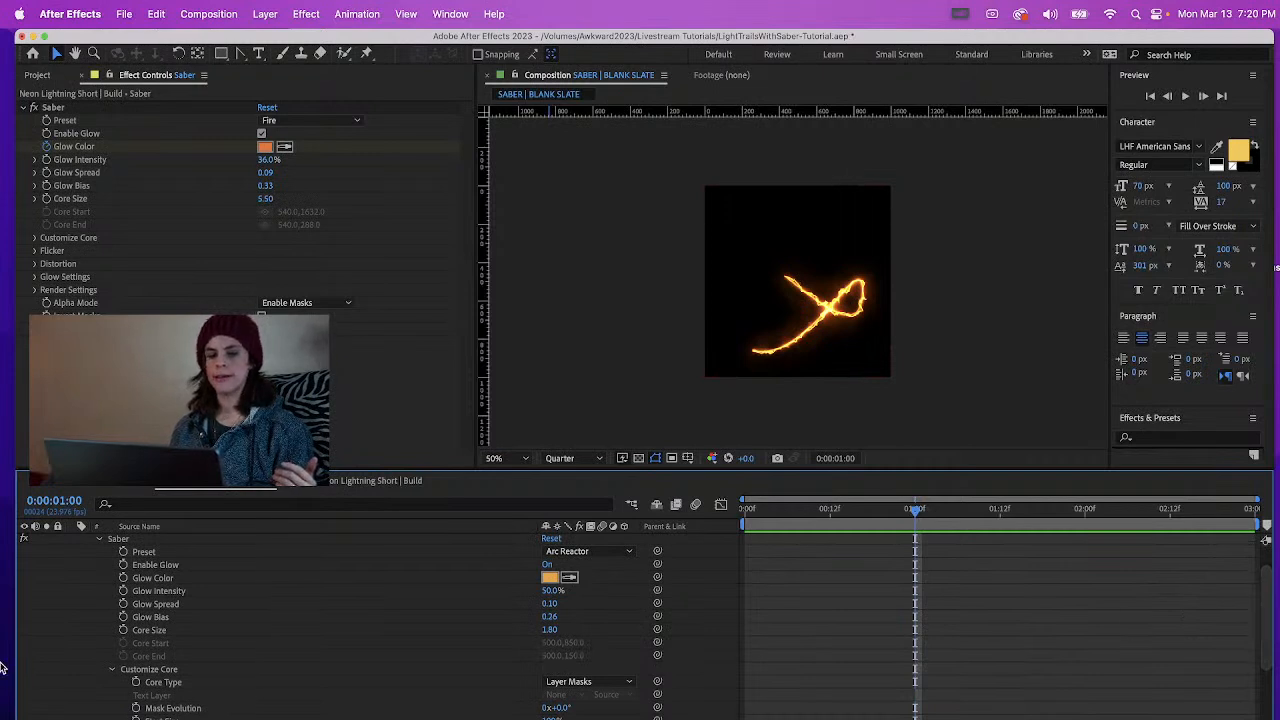
pyautogui.scroll(3, 920, 630)
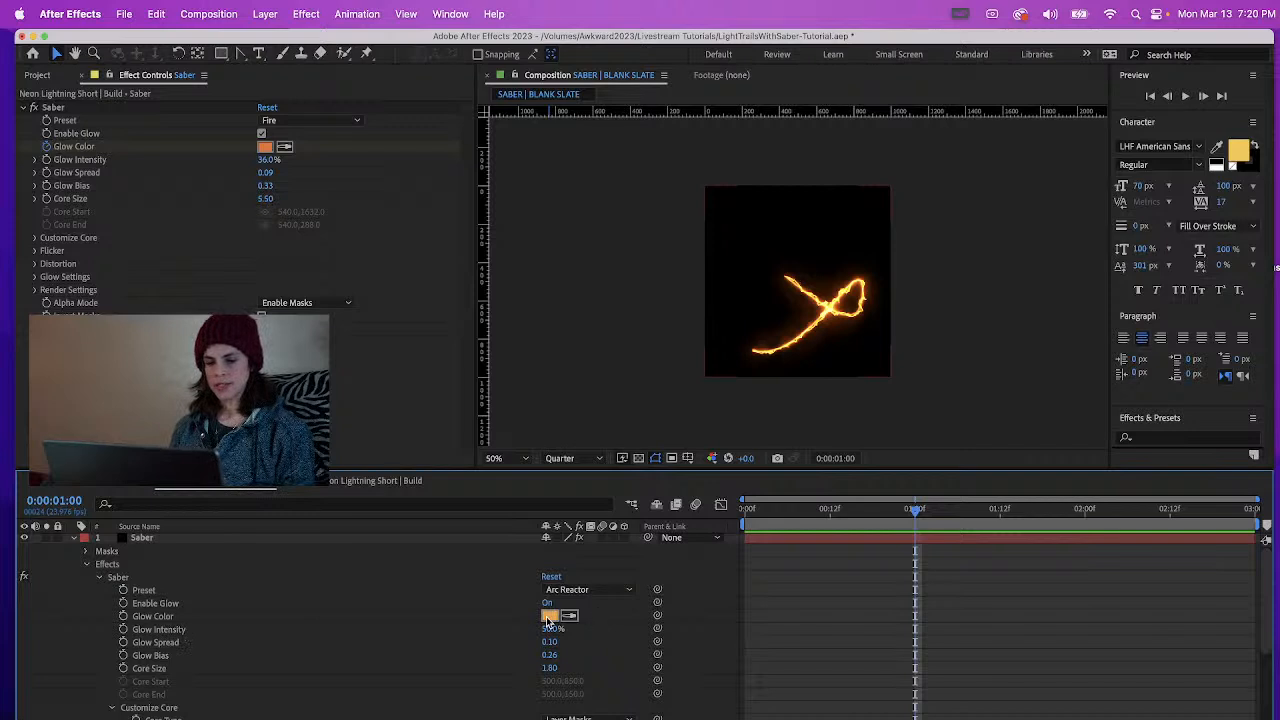
pyautogui.click(123, 617)
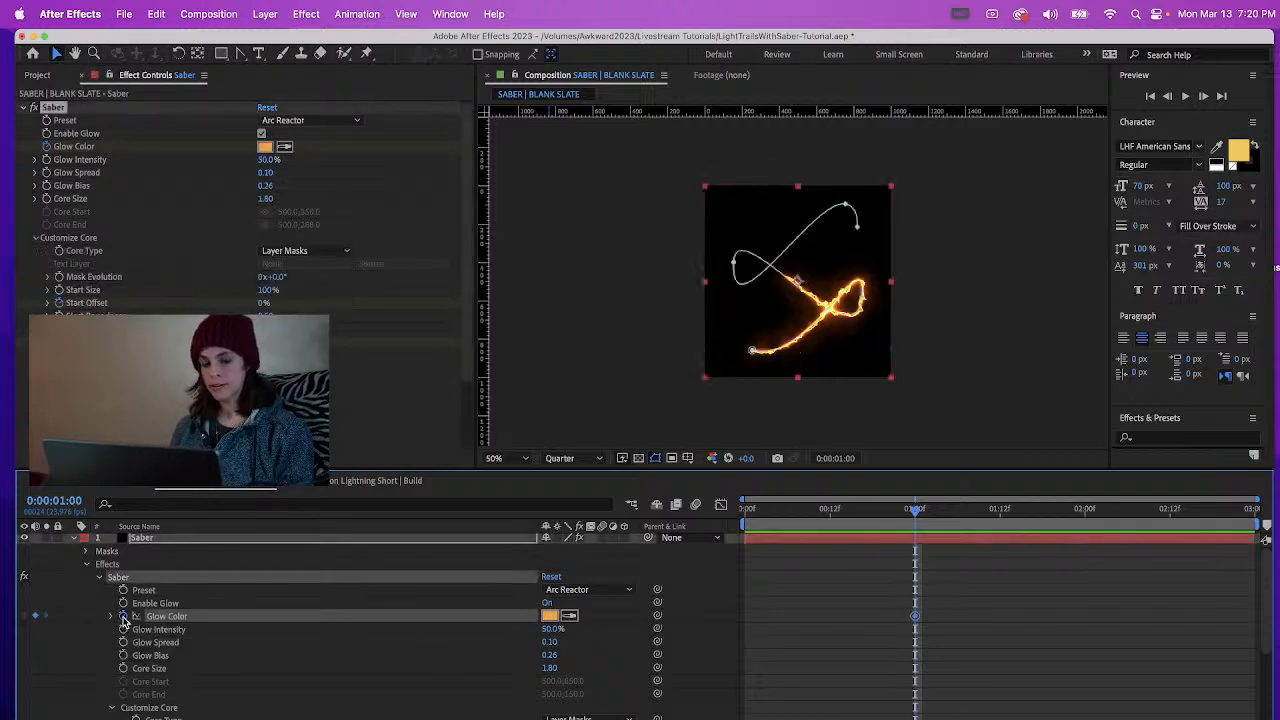
# Set the Saber's Glow Color to purple 7F00FF at 0:00:02:00
pyautogui.moveTo(957, 508)
pyautogui.mouseDown()
pyautogui.moveTo(1162, 563)
pyautogui.moveTo(1089, 555)
pyautogui.mouseUp()
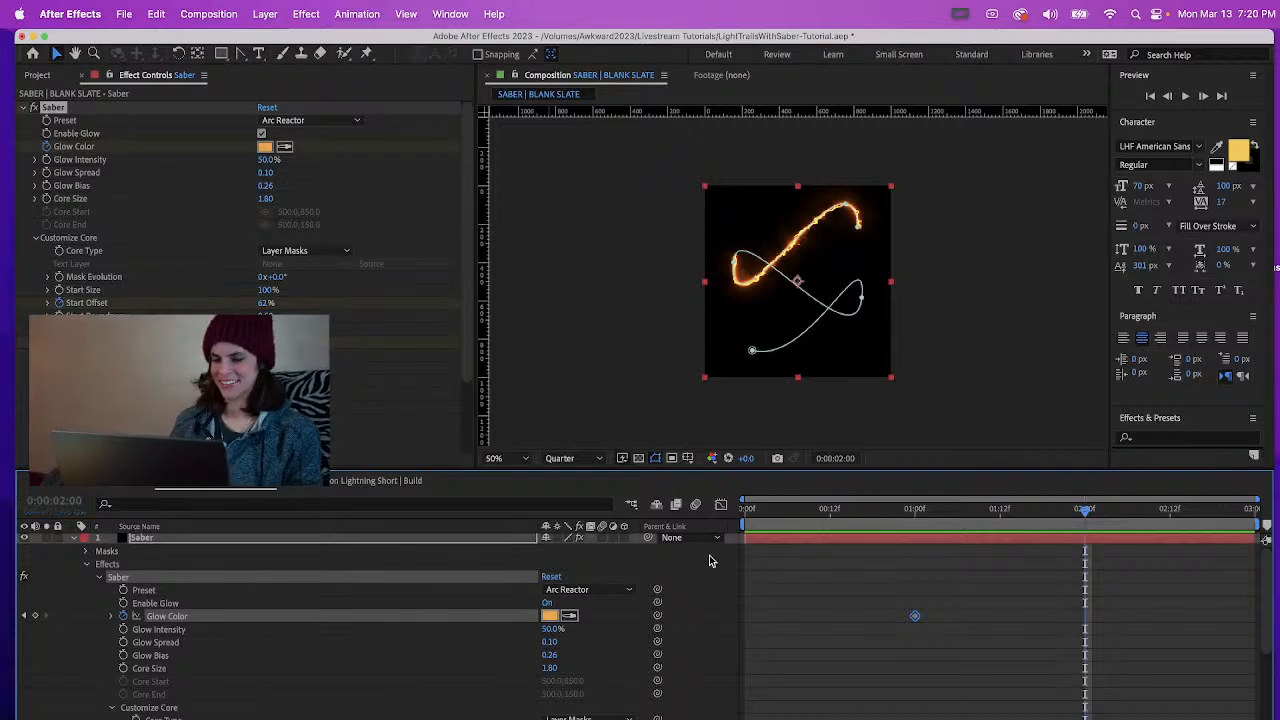
pyautogui.click(549, 615)
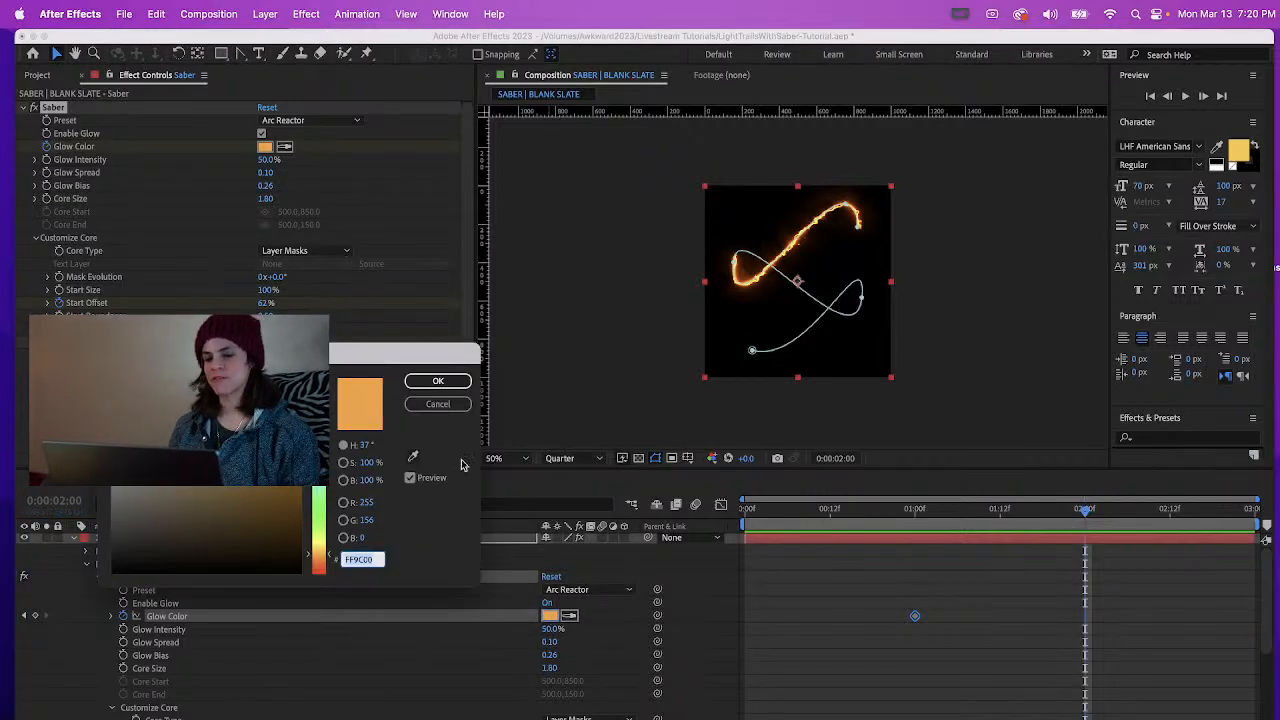
pyautogui.moveTo(320, 462); pyautogui.dragTo(320, 433)
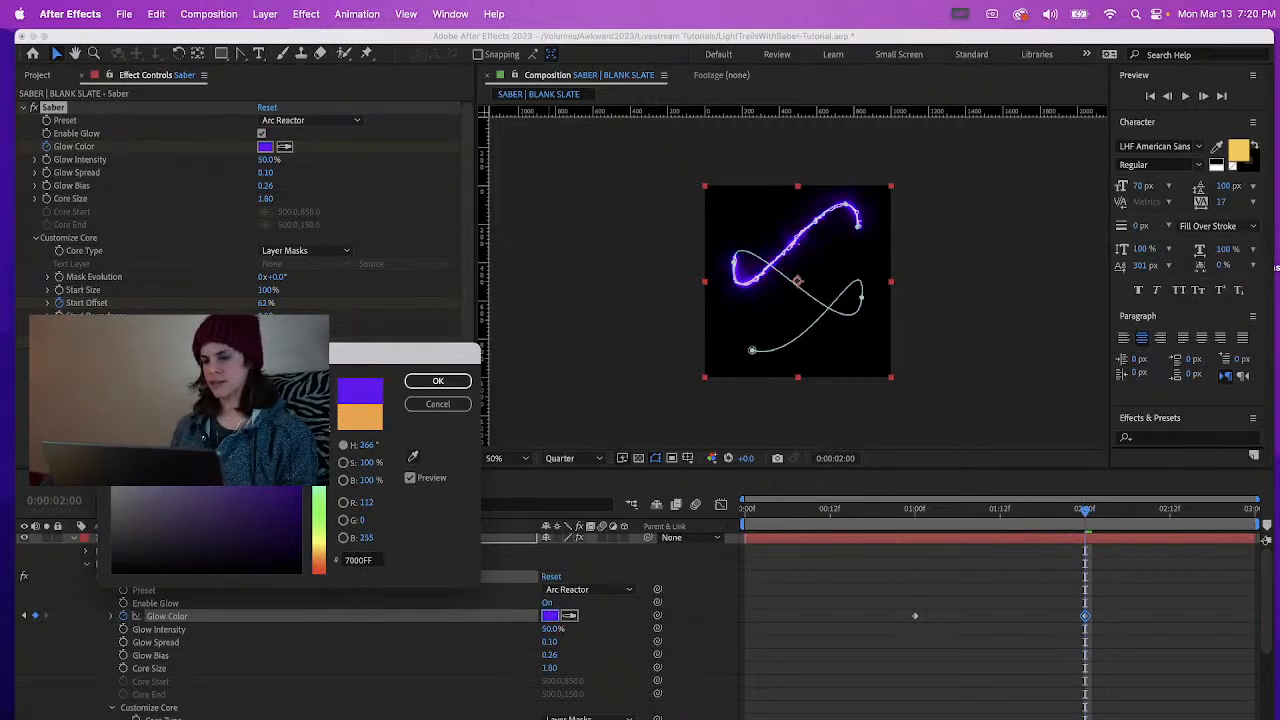
pyautogui.moveTo(320, 433); pyautogui.dragTo(320, 431)
pyautogui.click(438, 381)
# Deselect the Saber layer and preview the trail's color change from orange to purple
pyautogui.click(903, 557)
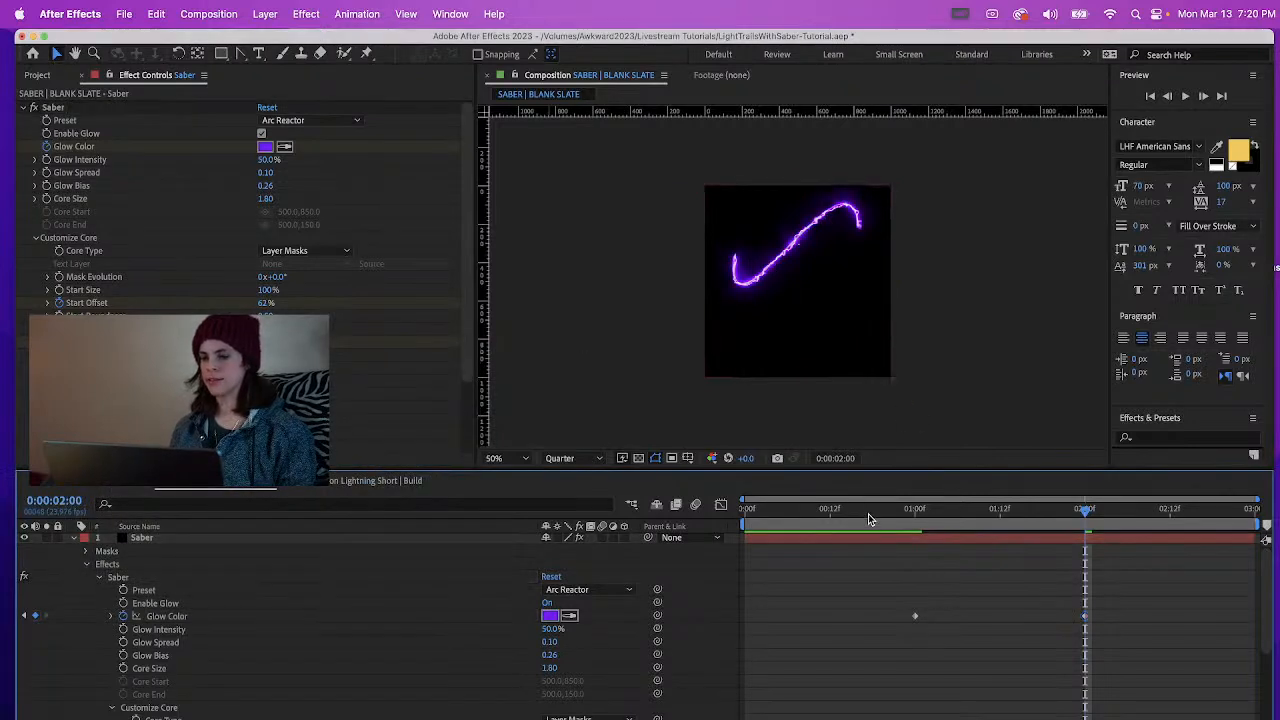
pyautogui.press('space')
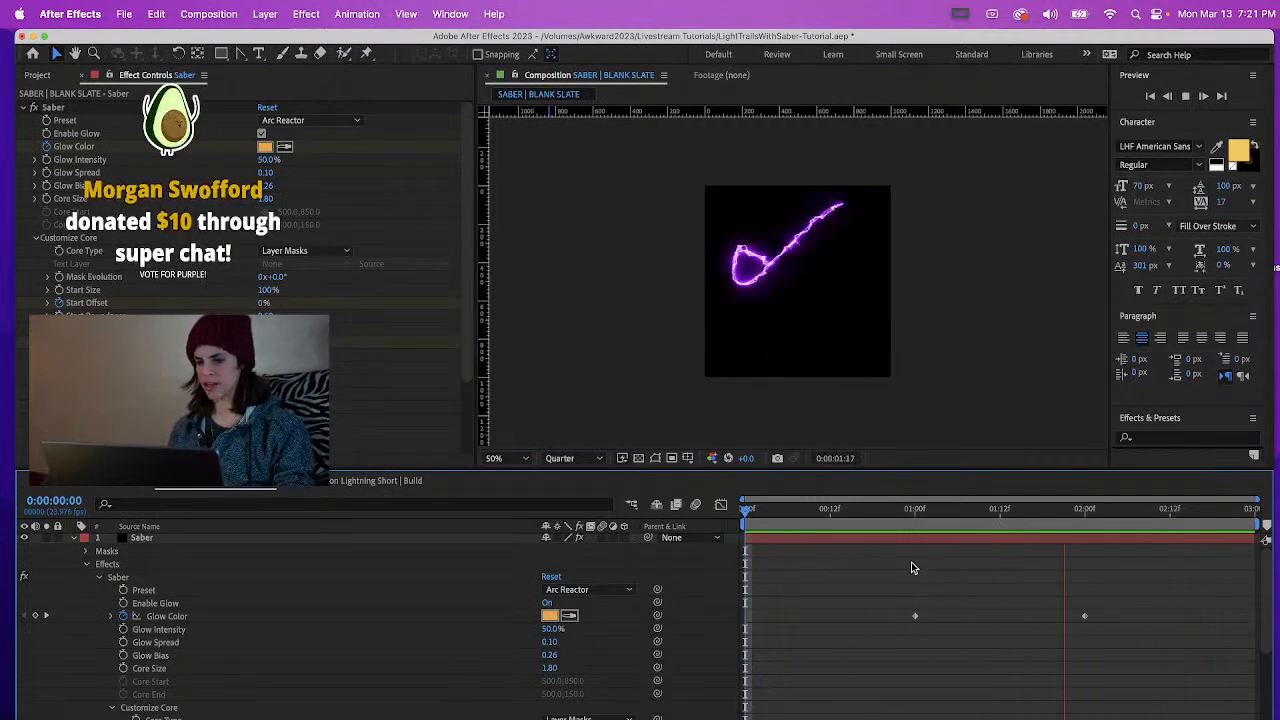
pyautogui.press('space')
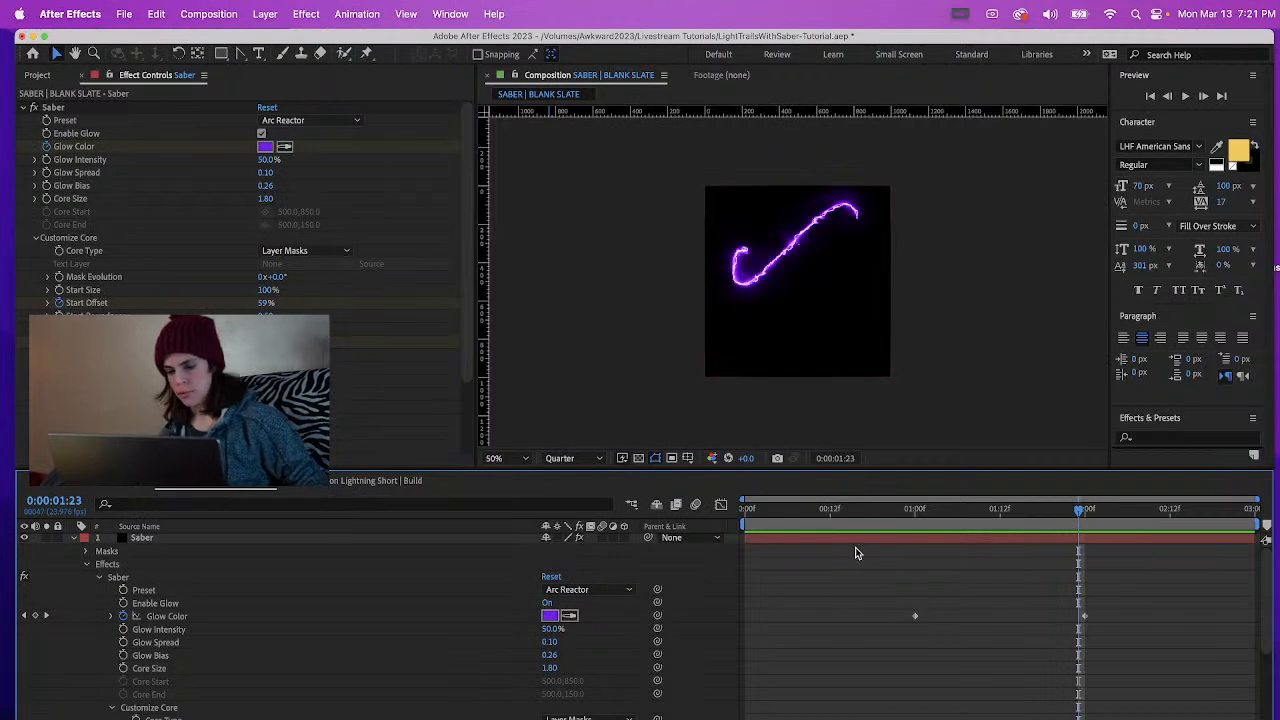
# Change the Glow Color keyframe at 0:00:02:00 to the muted purple 745AB0
pyautogui.moveTo(1092, 515); pyautogui.dragTo(1085, 515)
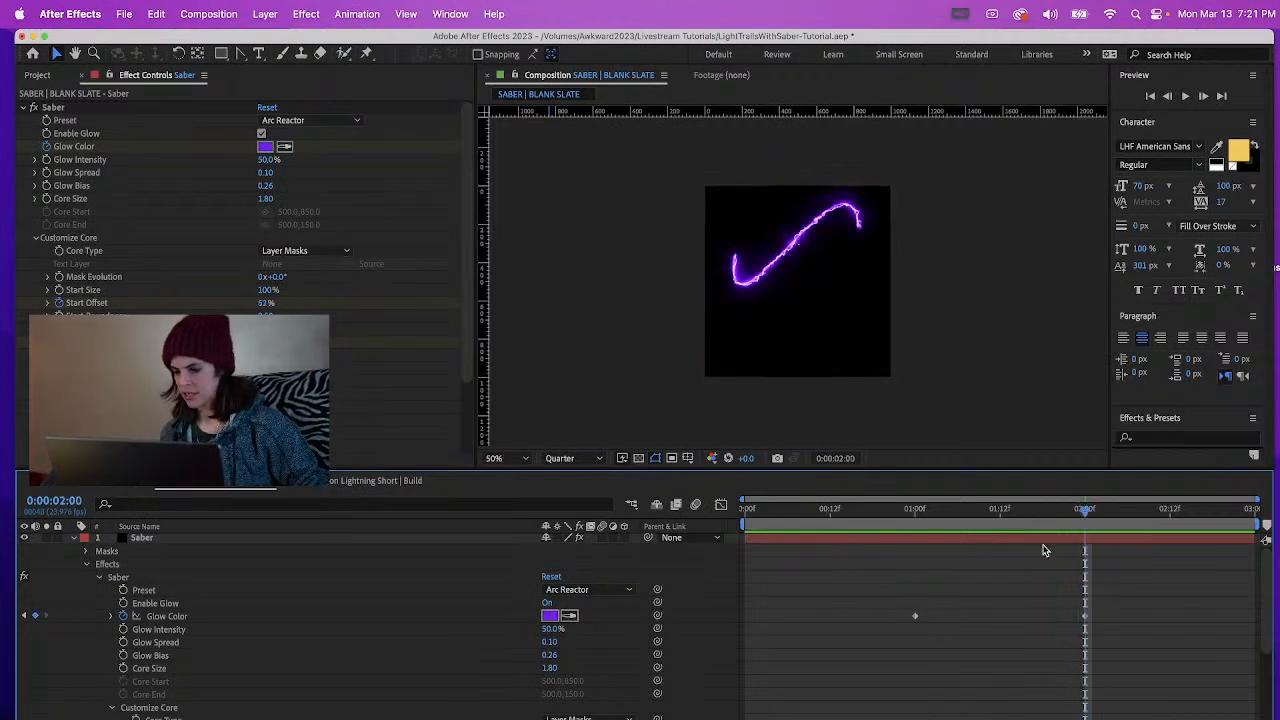
pyautogui.click(548, 616)
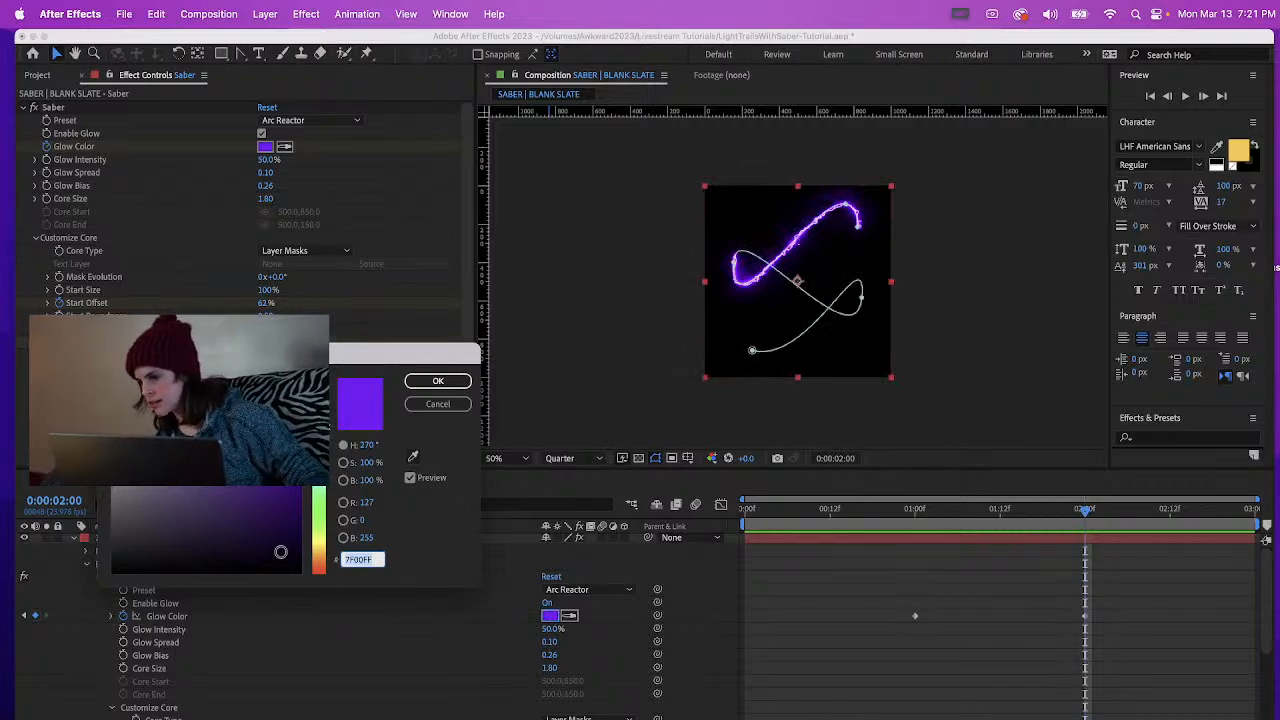
pyautogui.write('75')
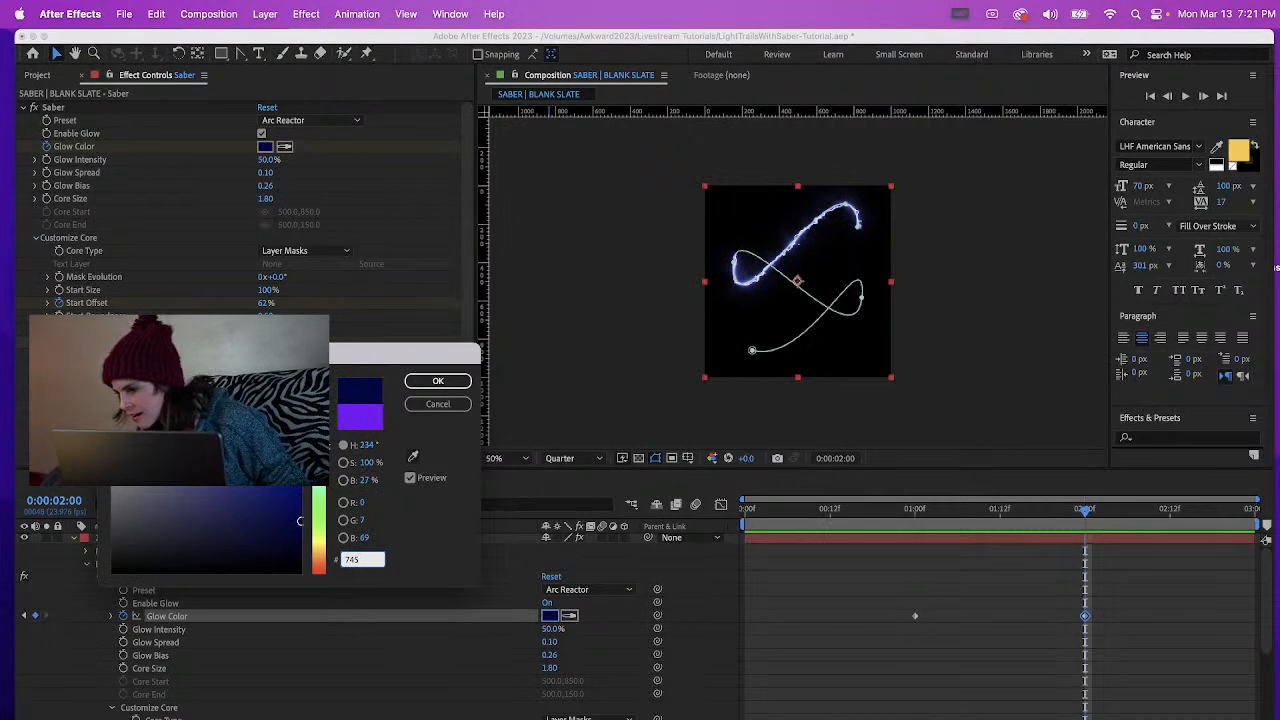
pyautogui.write('5')
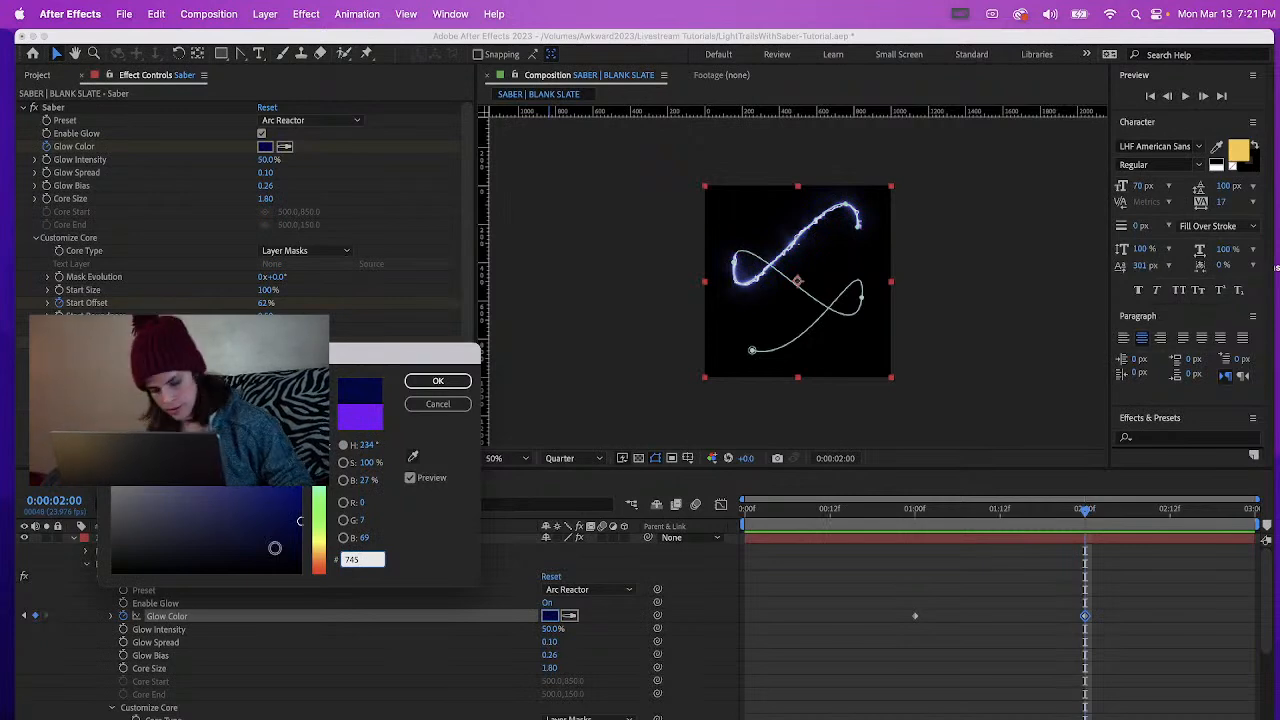
pyautogui.write('AB0')
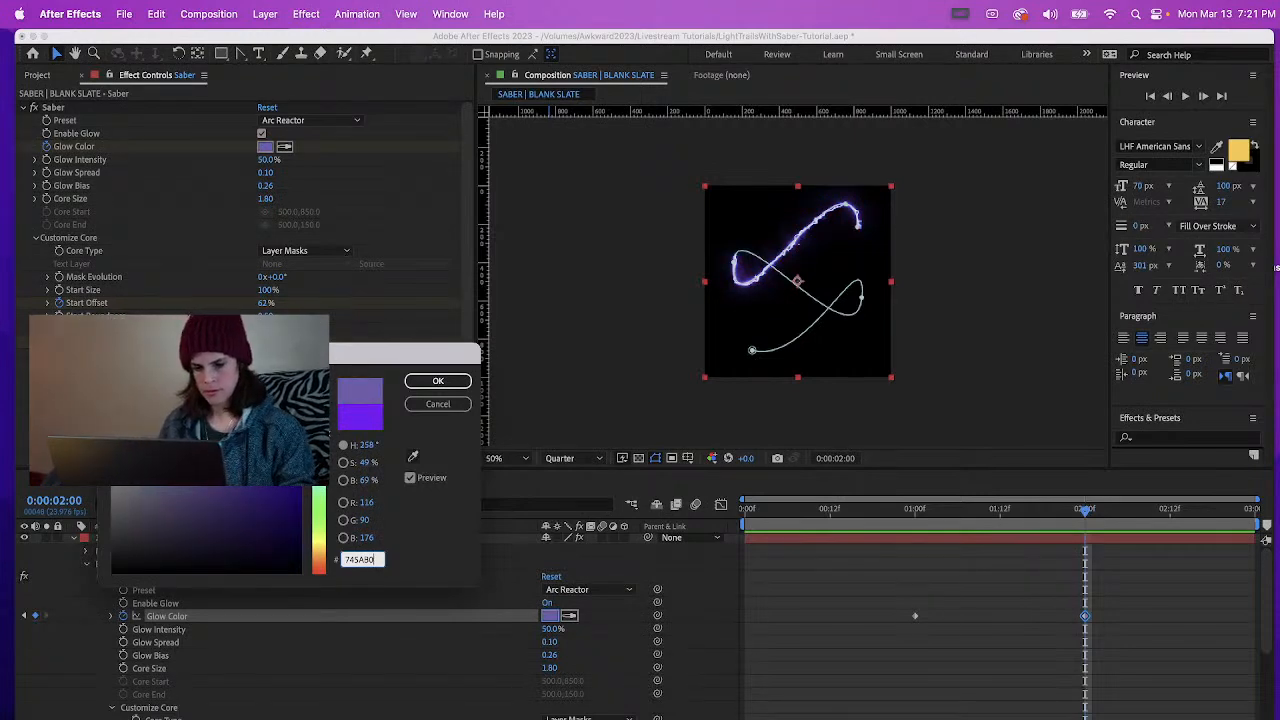
pyautogui.click(436, 382)
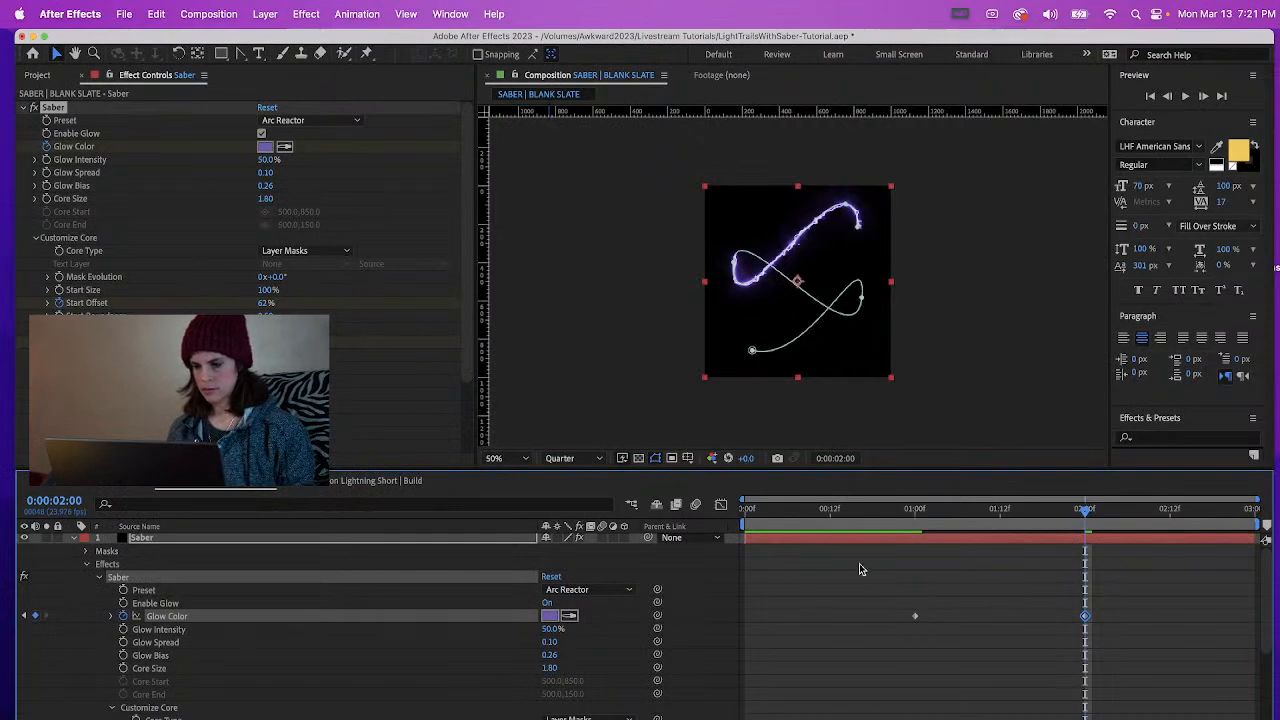
# Preview the trail's color transition from 0:00:01:00 at 100% magnification
pyautogui.click(918, 525)
pyautogui.press('space')
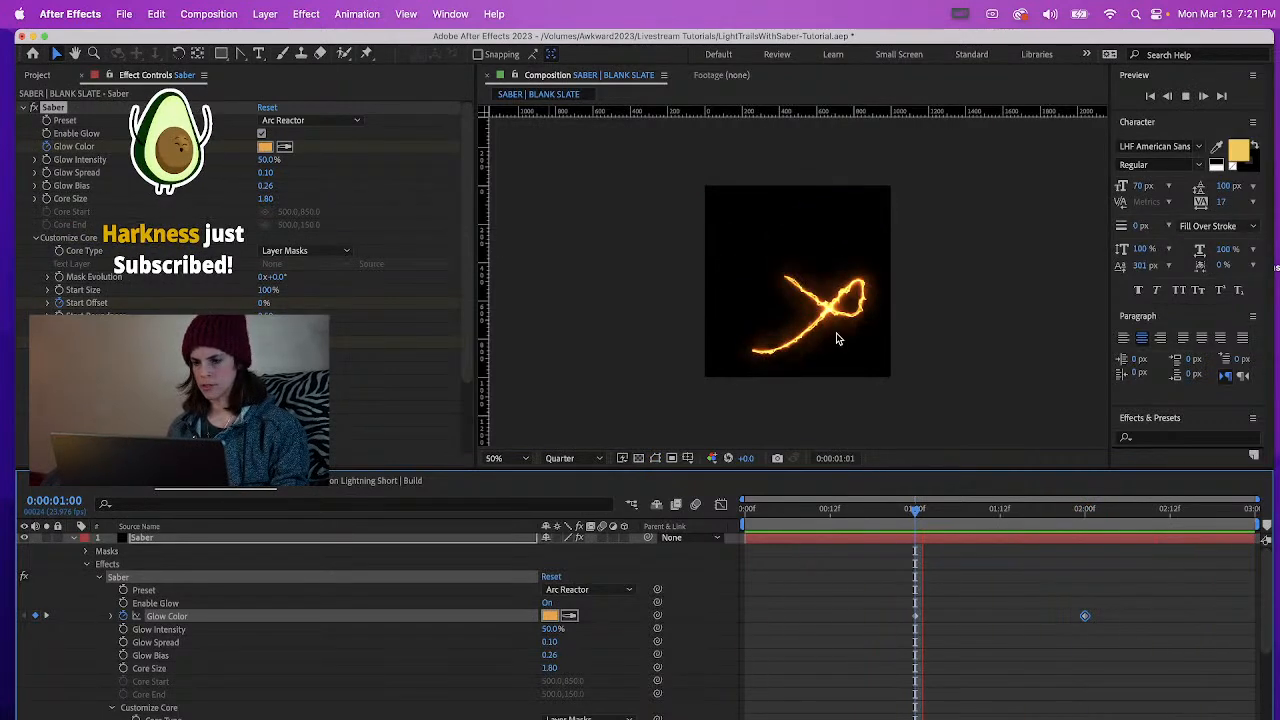
pyautogui.scroll(1, 837, 337)
pyautogui.press('space')
pyautogui.press('space')
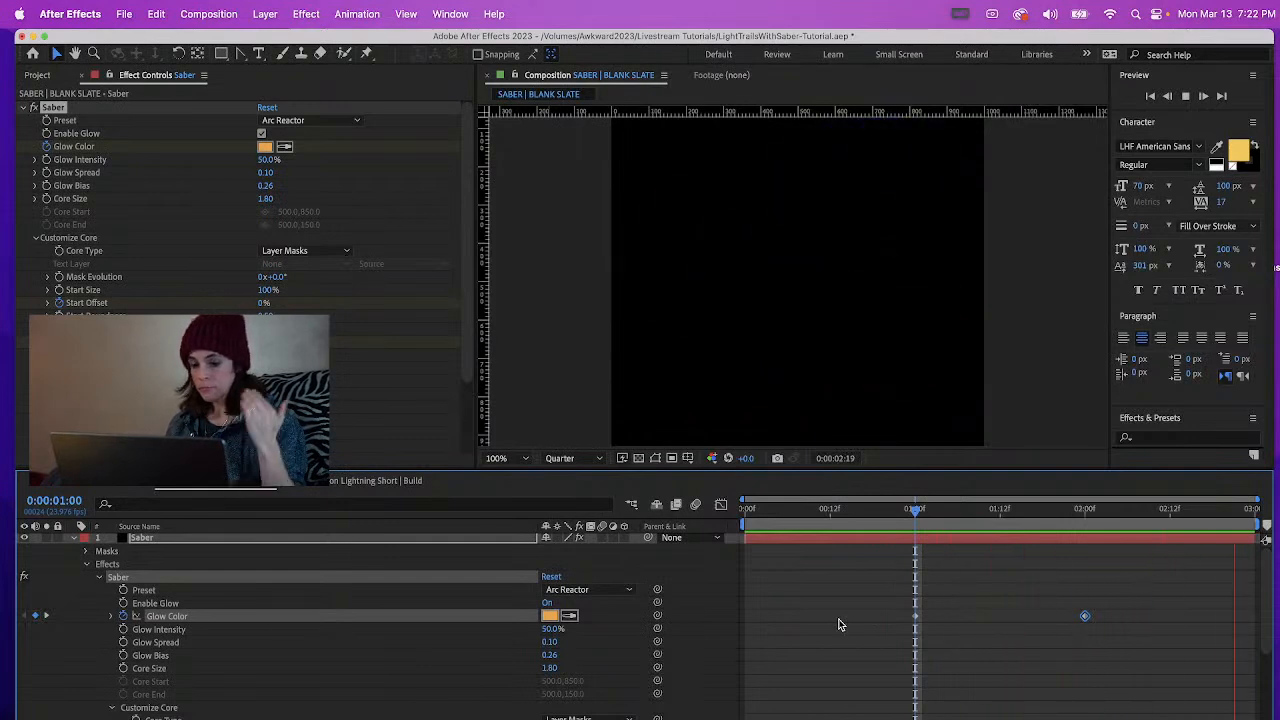
pyautogui.press('space')
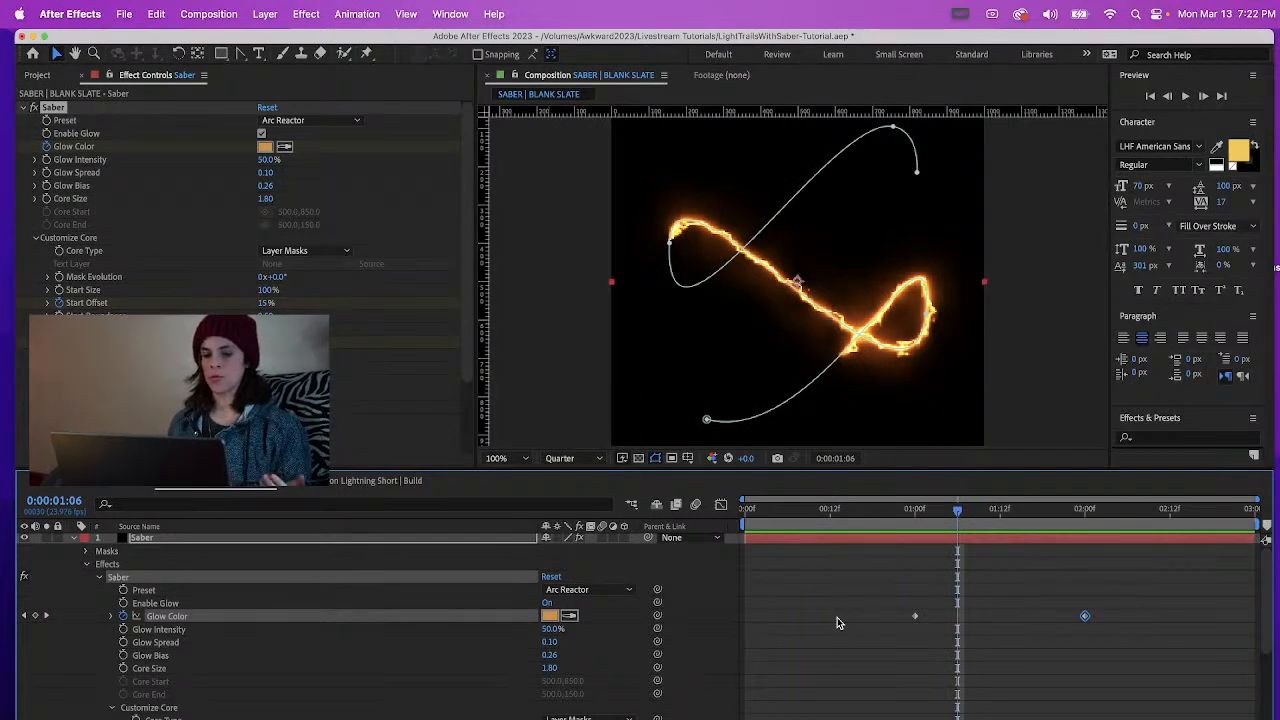
# Try the Fire preset on the Saber effect at 0:00:01:06 and preview the trail at 100% and 50% magnification
pyautogui.click(594, 592)
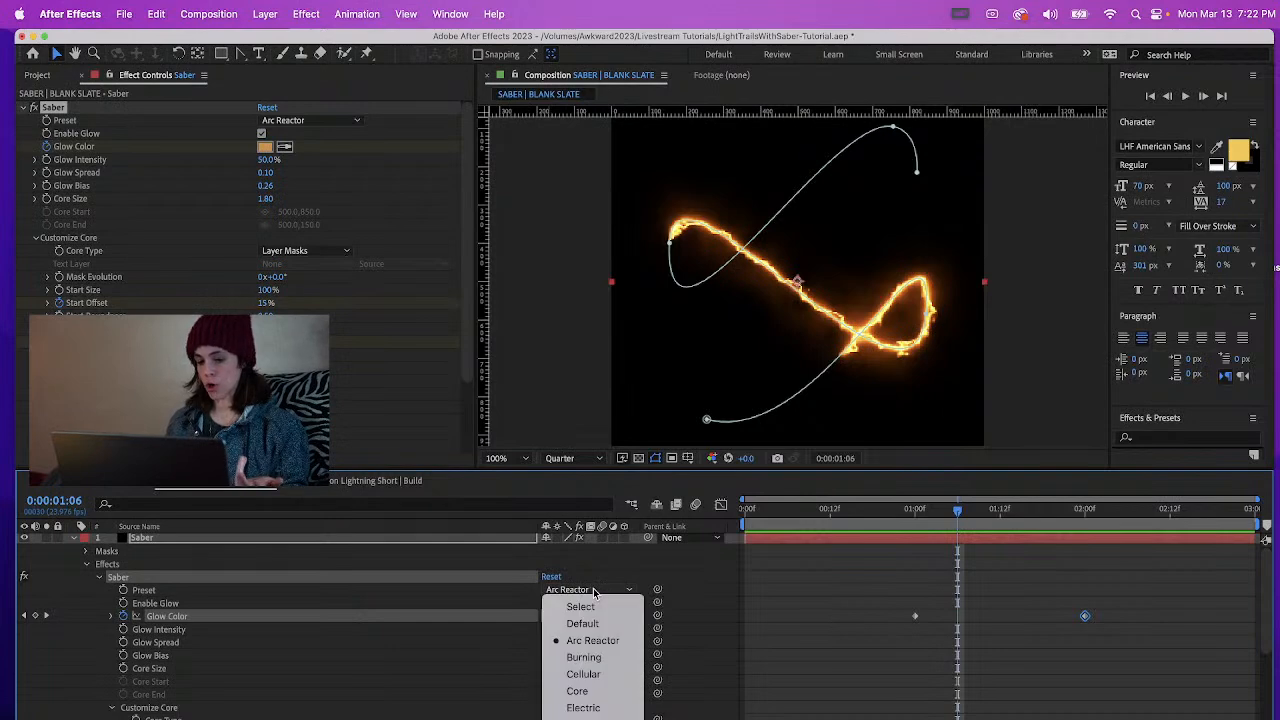
pyautogui.click(590, 718)
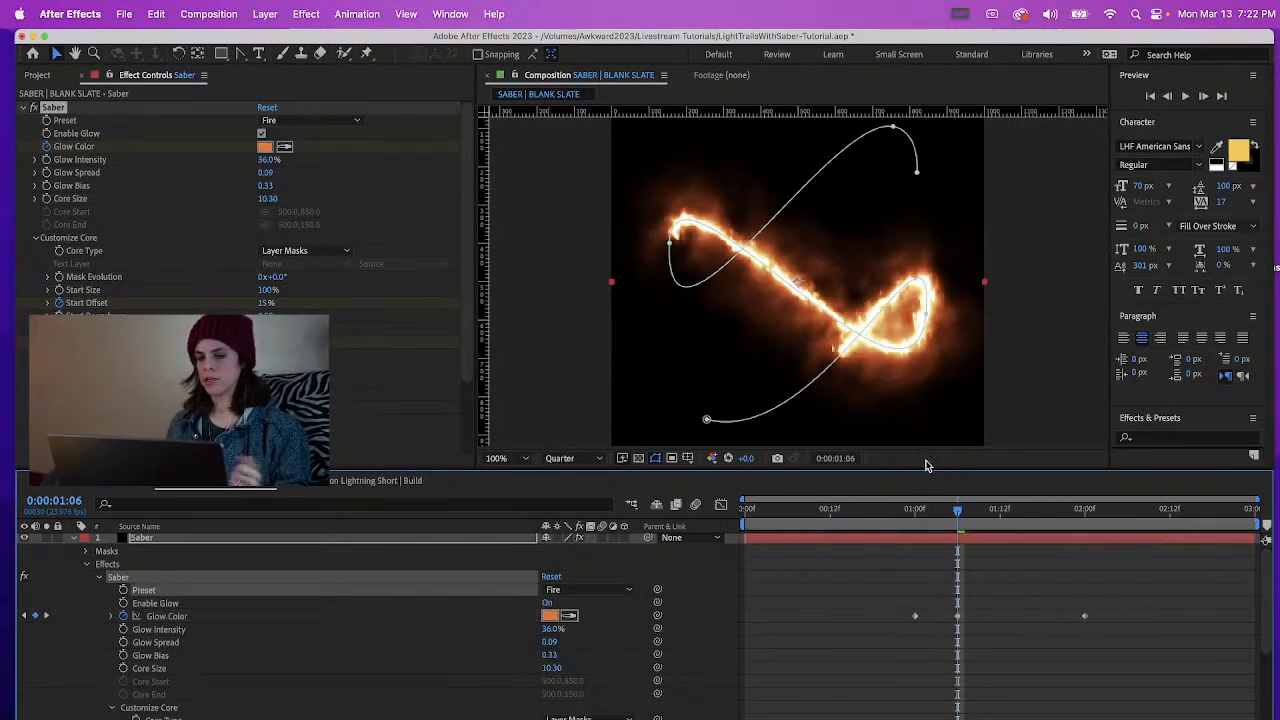
pyautogui.press('space')
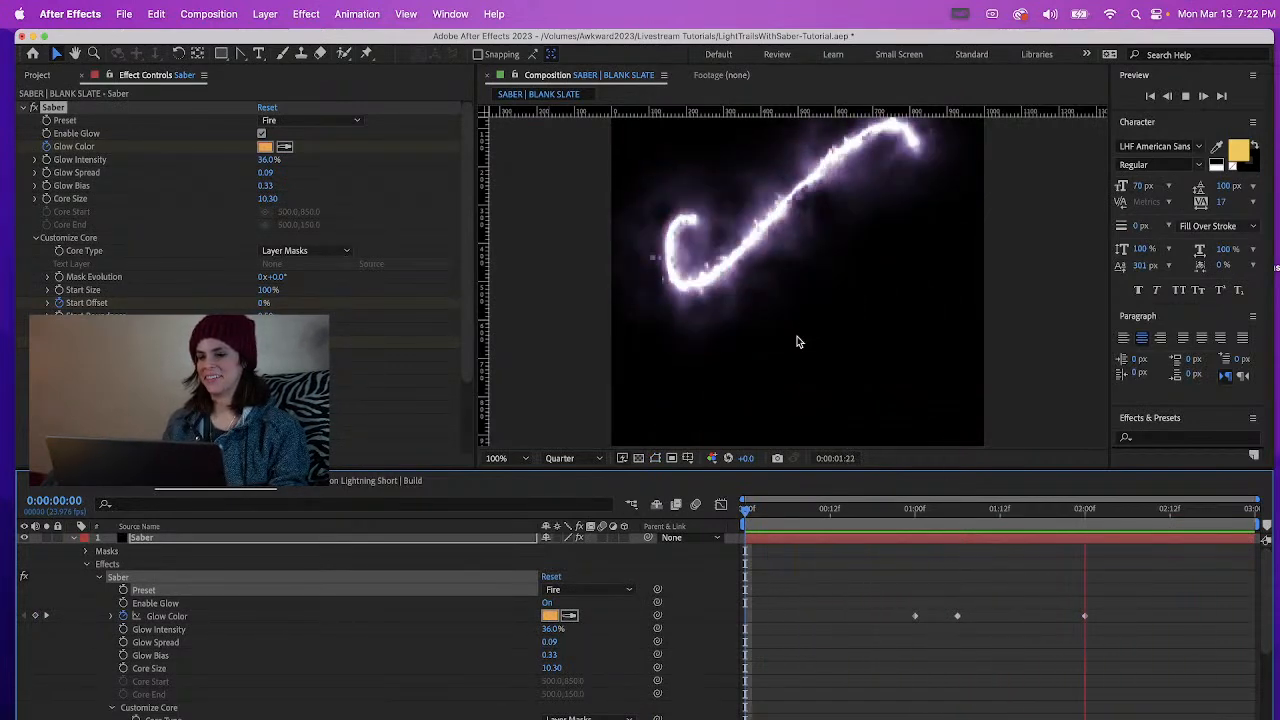
pyautogui.scroll(-2, 797, 341)
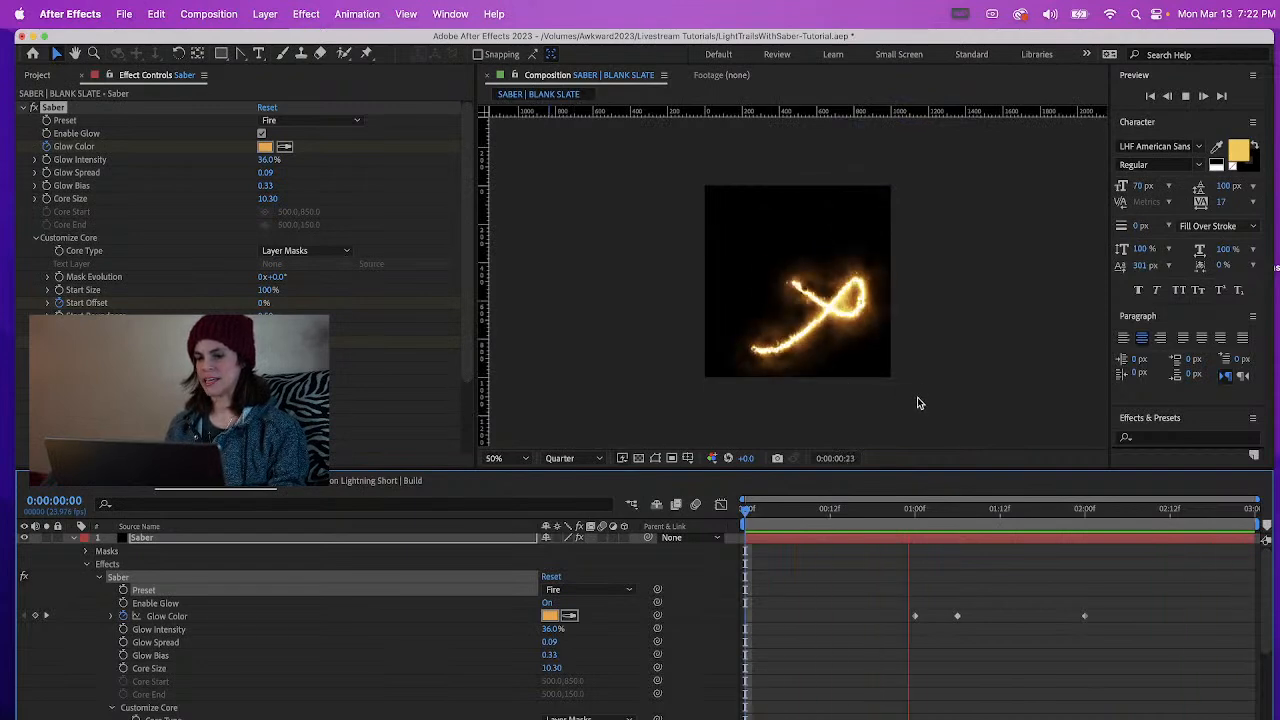
pyautogui.press('space')
# Try the Cellular preset on the Saber effect and preview the trail from 0:00:00:16
pyautogui.click(568, 591)
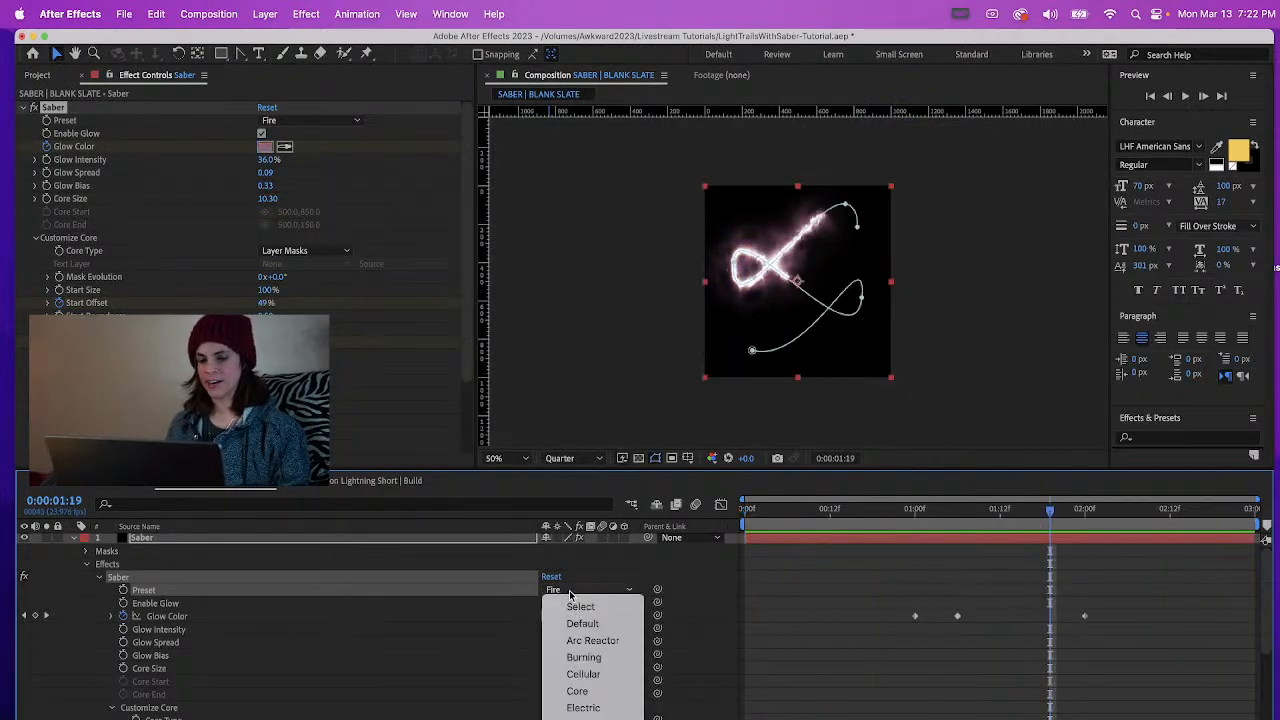
pyautogui.click(580, 675)
pyautogui.click(858, 510)
pyautogui.press('space')
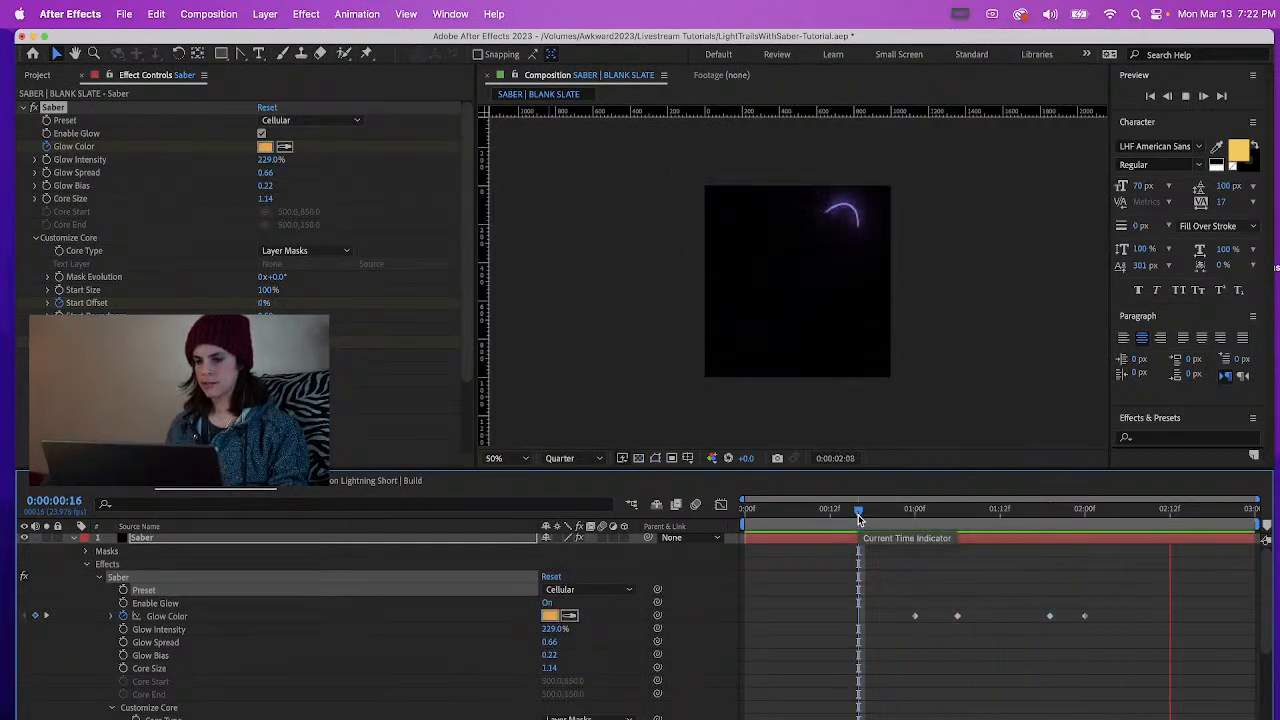
# Try the Electric preset on the Saber effect and preview the trail from 0:00:00:09
pyautogui.click(587, 592)
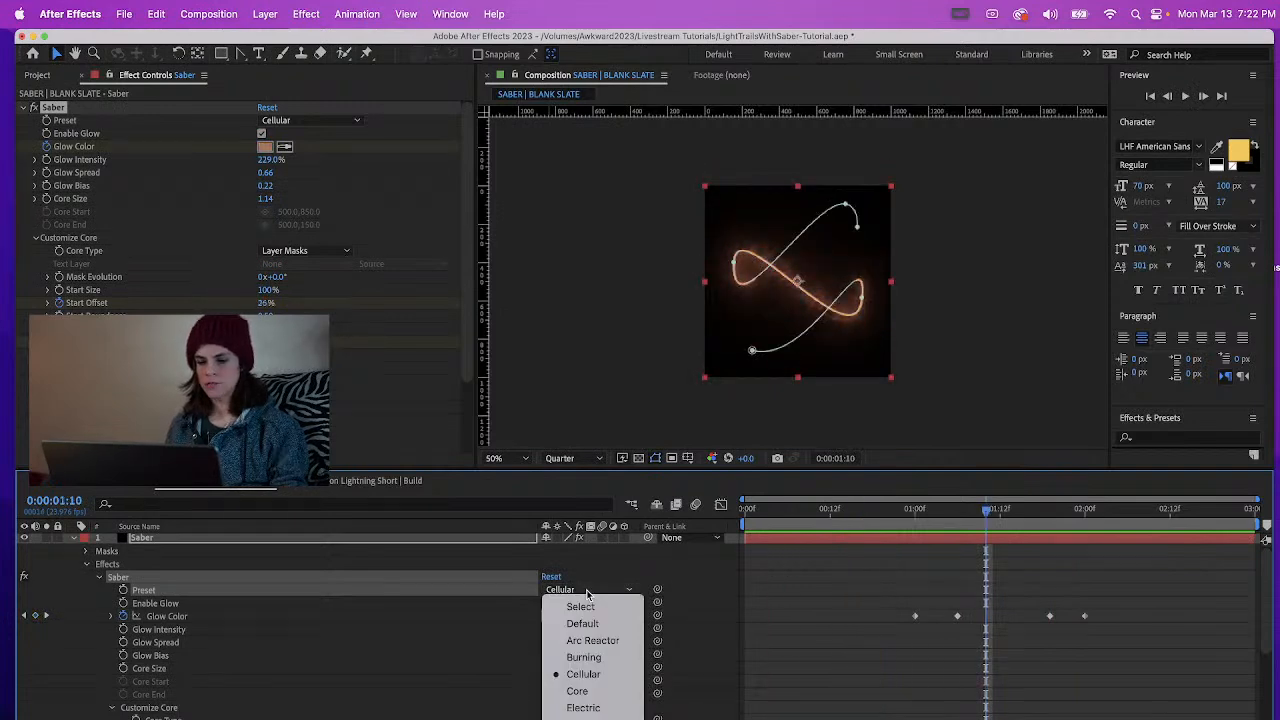
pyautogui.click(583, 707)
pyautogui.click(804, 520)
pyautogui.press('space')
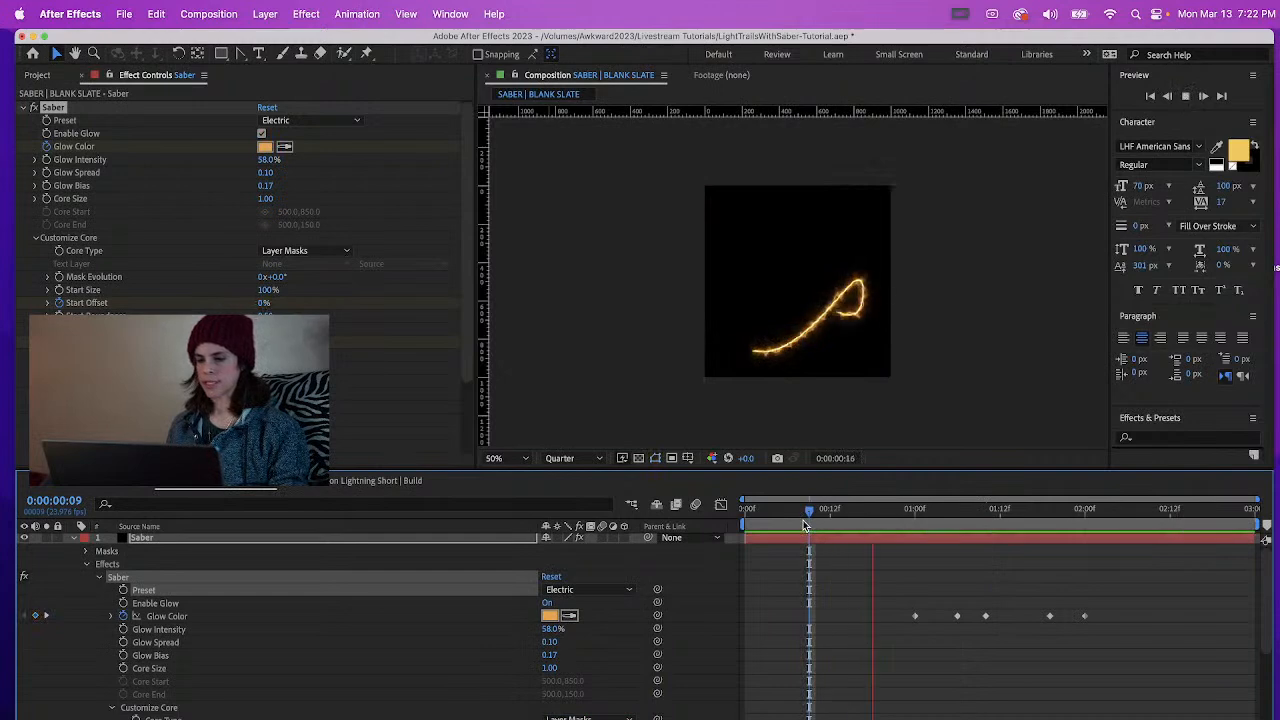
pyautogui.press('space')
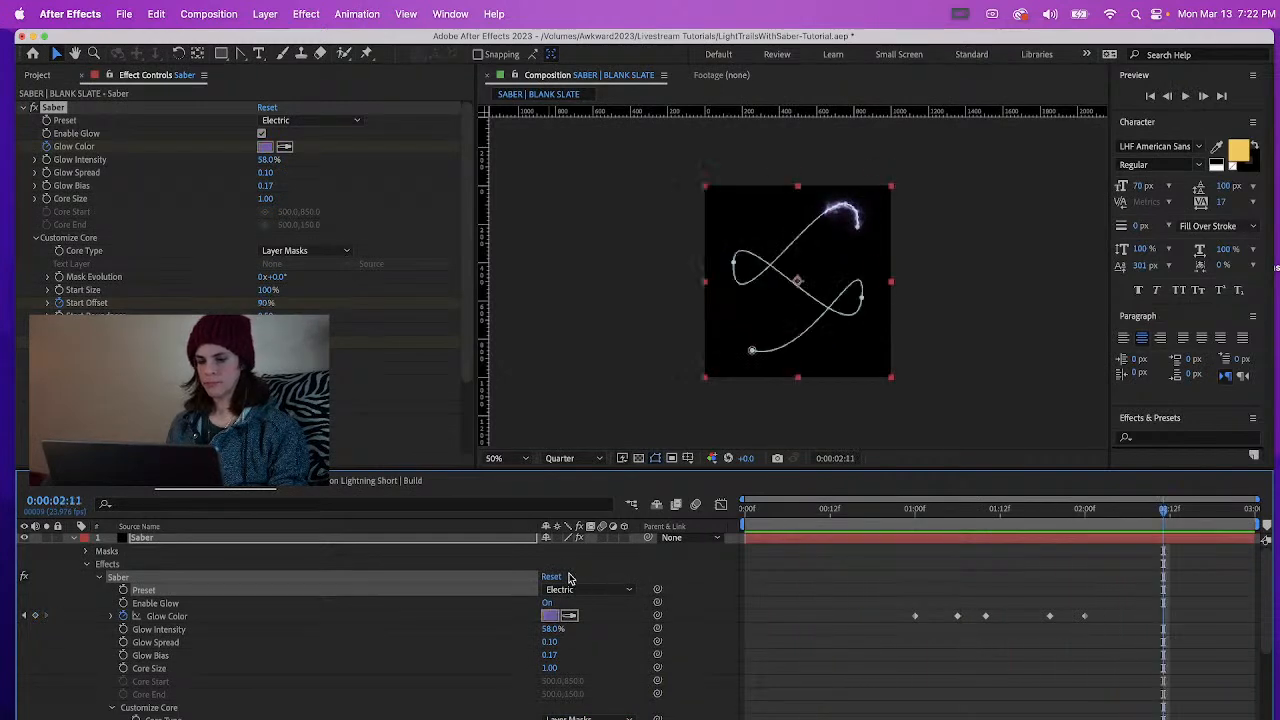
# Try the Fog preset on the Saber effect and preview the trail from 0:00:00:11
pyautogui.click(565, 590)
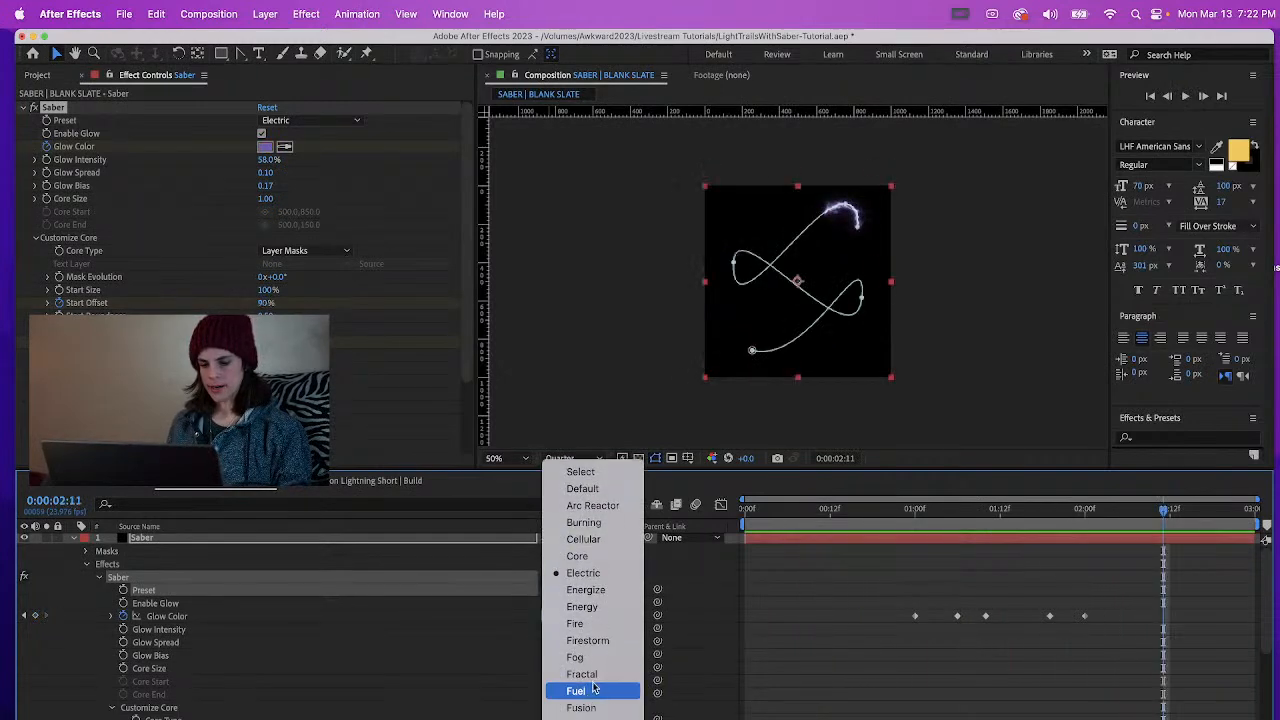
pyautogui.click(869, 504)
pyautogui.click(823, 509)
pyautogui.press('space')
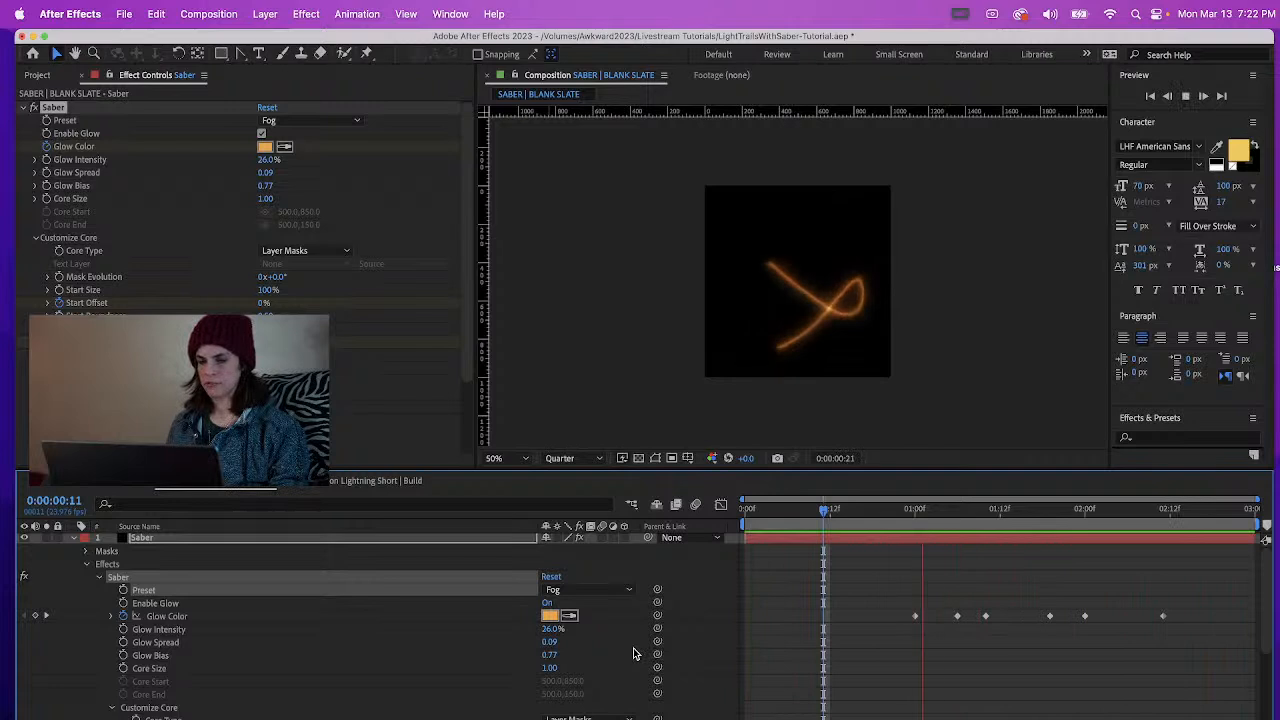
pyautogui.press('space')
# Try the Energy preset on the Saber effect and preview the trail from 0:00:00:10
pyautogui.click(578, 597)
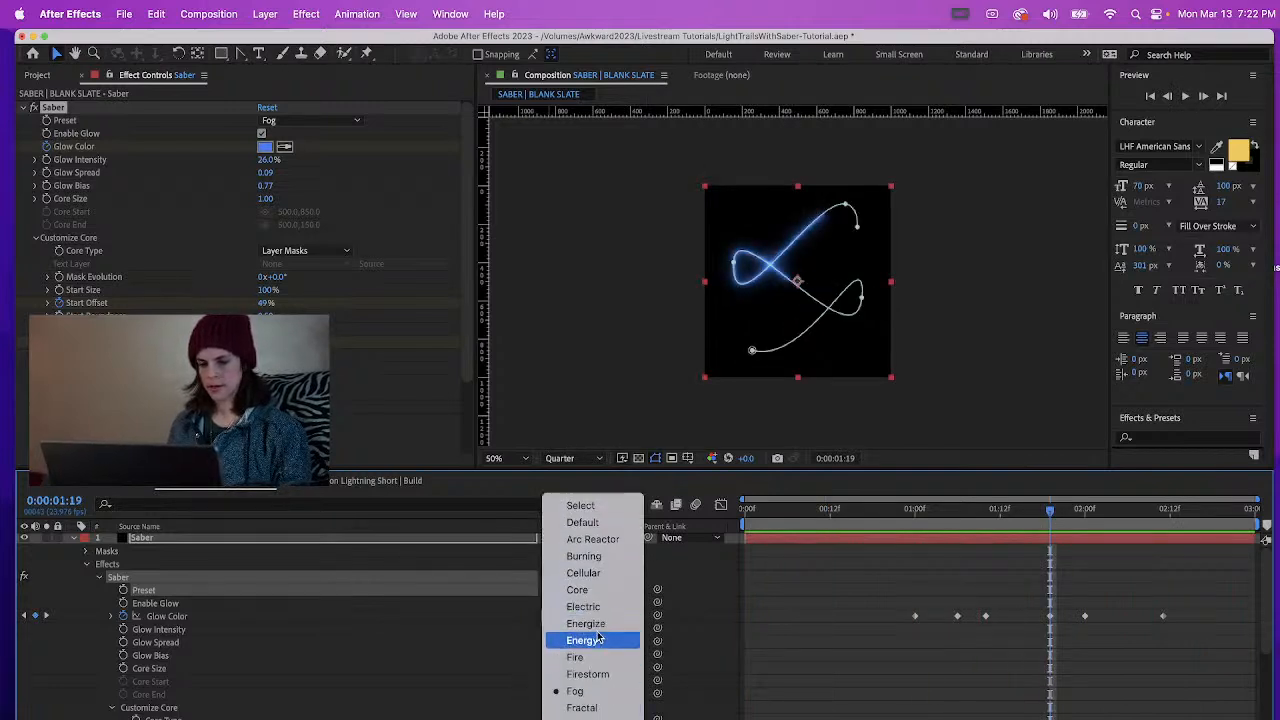
pyautogui.click(598, 640)
pyautogui.press('space')
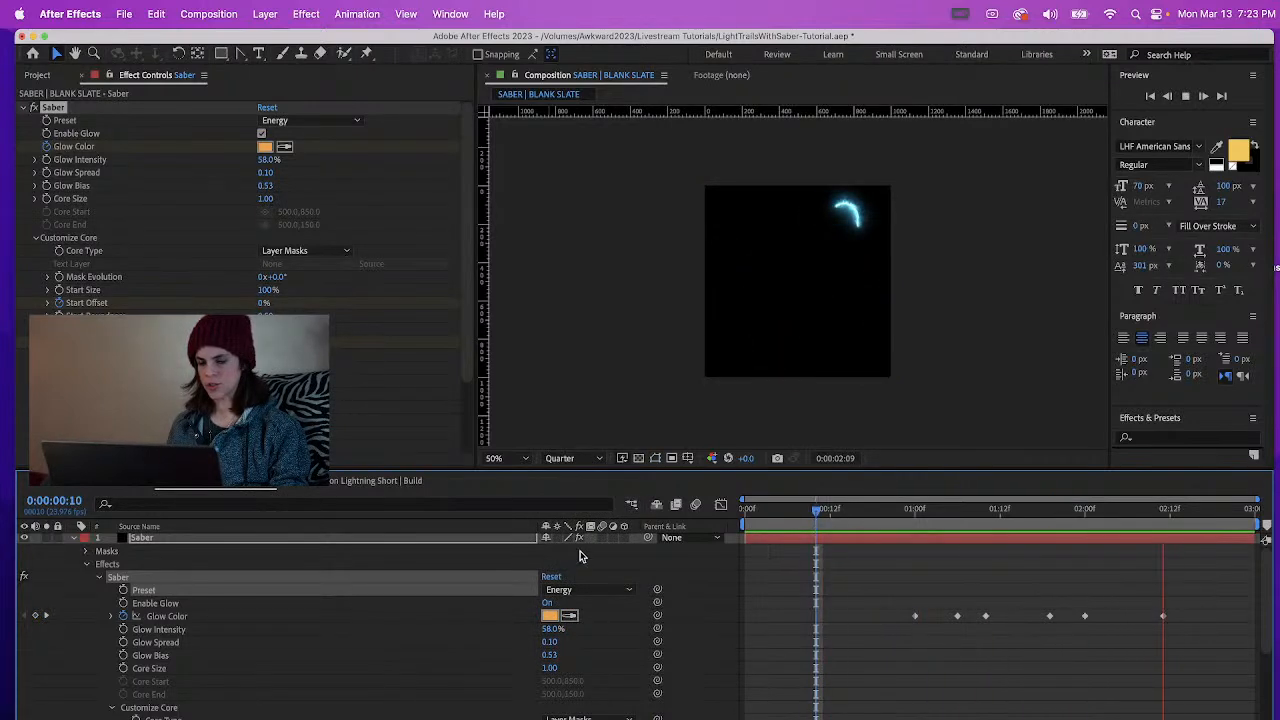
pyautogui.press('space')
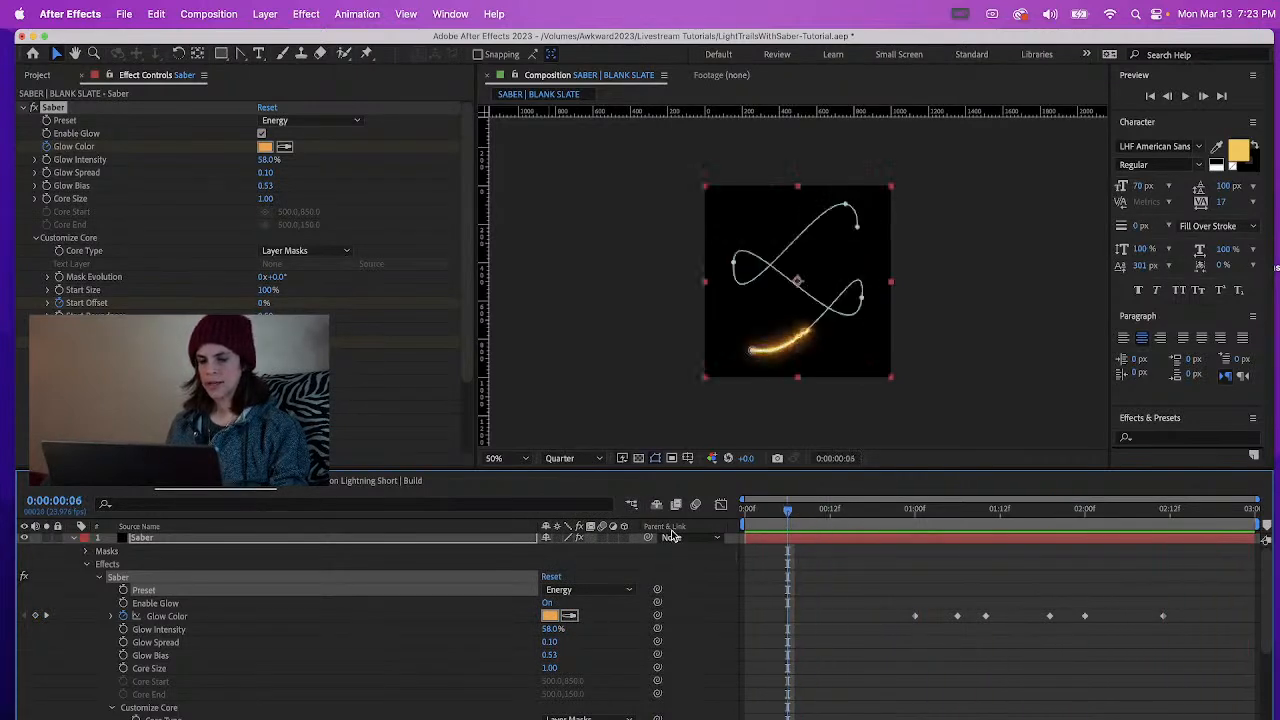
# Try the Fuel preset on the Saber effect at 0:00:00:06 and preview the trail
pyautogui.click(561, 591)
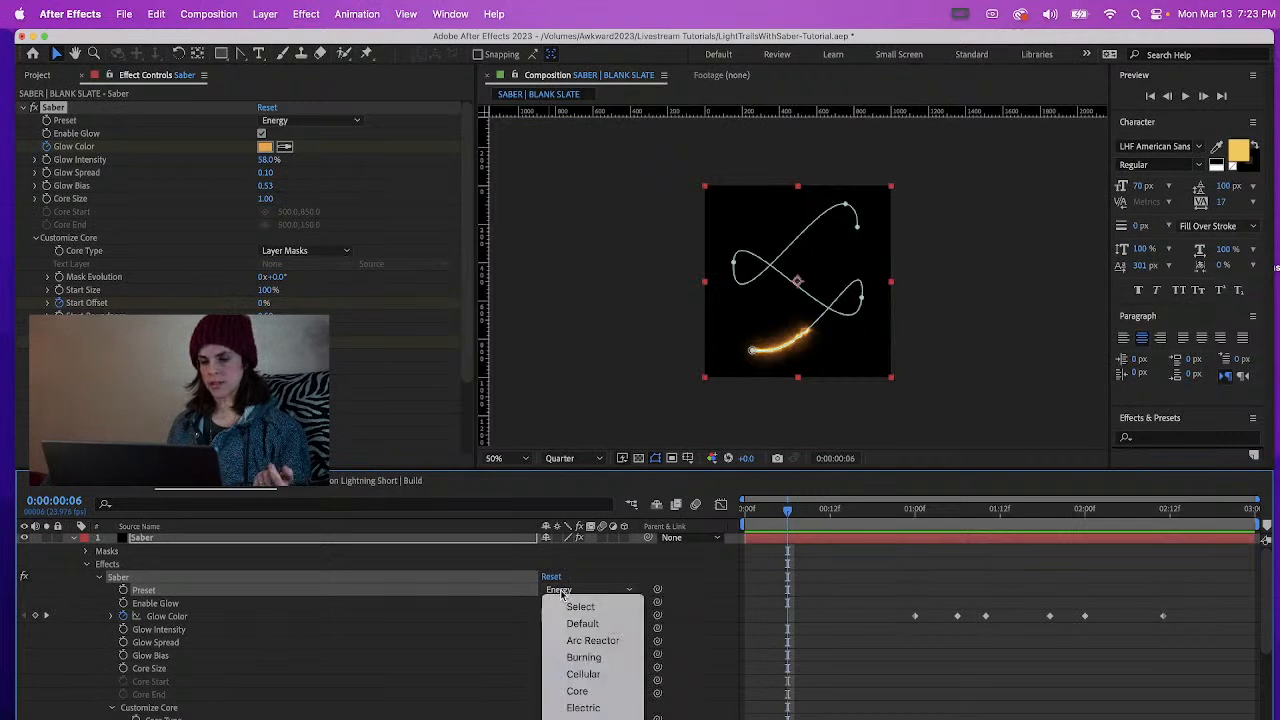
pyautogui.scroll(-5, 598, 716)
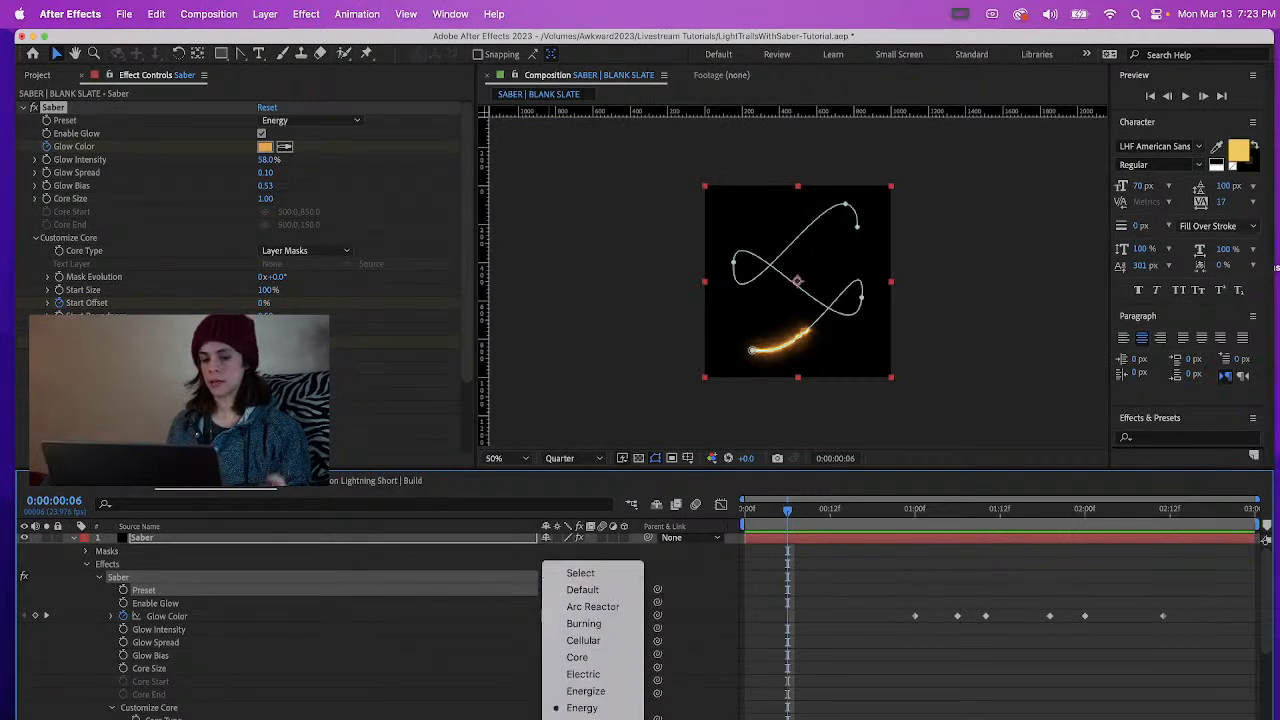
pyautogui.click(604, 683)
pyautogui.press('space')
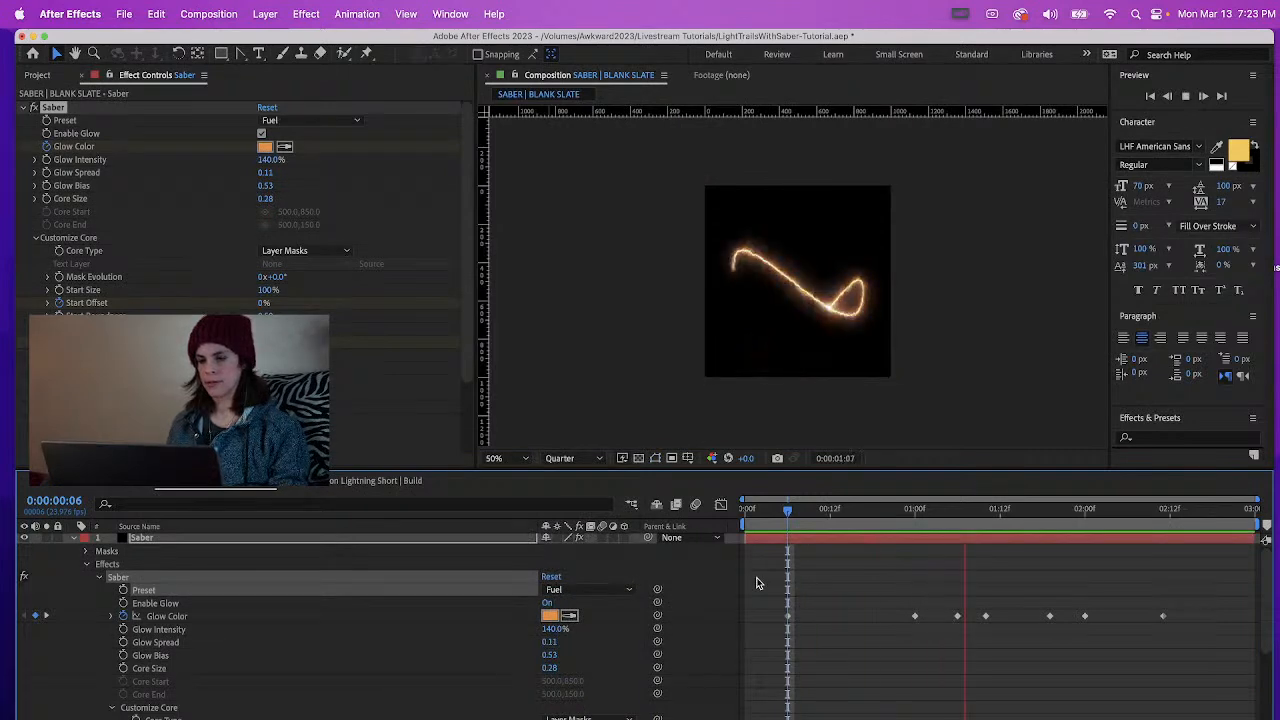
pyautogui.press('space')
pyautogui.scroll(1, 846, 272)
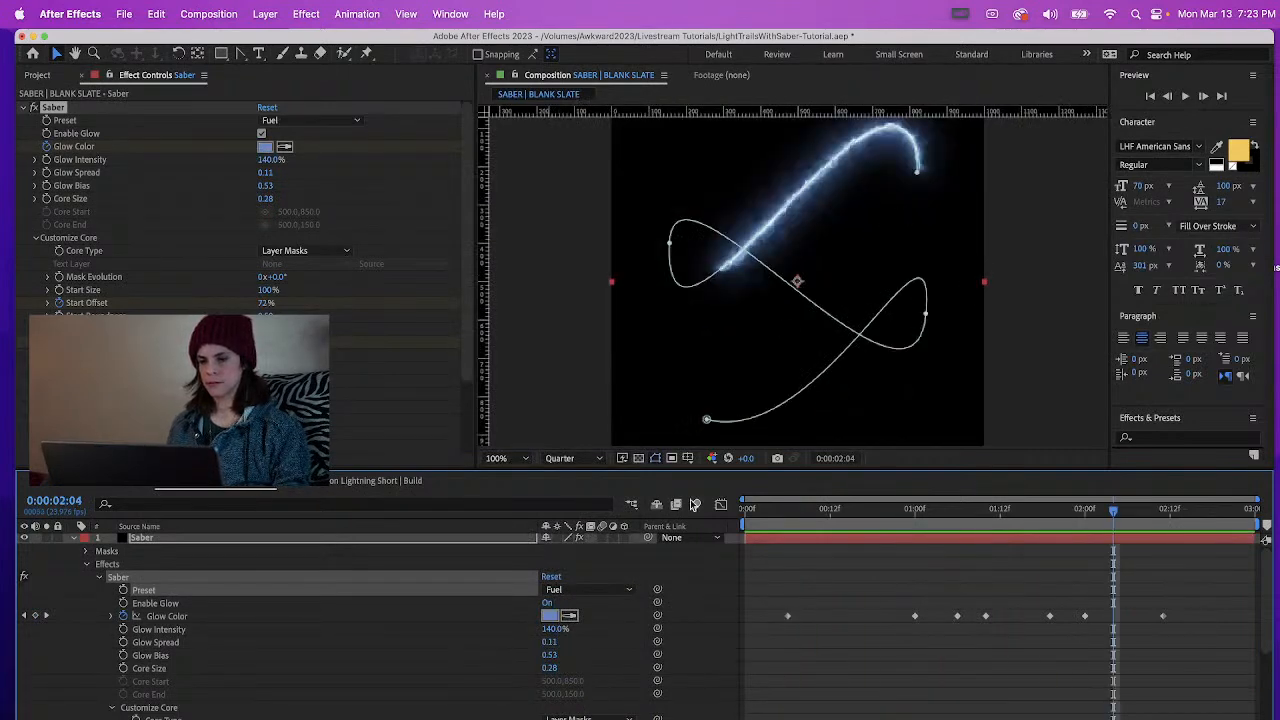
# Enlarge the composition viewing area and reduce the Saber's Glow Spread to 0.06 while previewing the Fuel trail
pyautogui.moveTo(708, 468); pyautogui.dragTo(699, 536)
pyautogui.press('space')
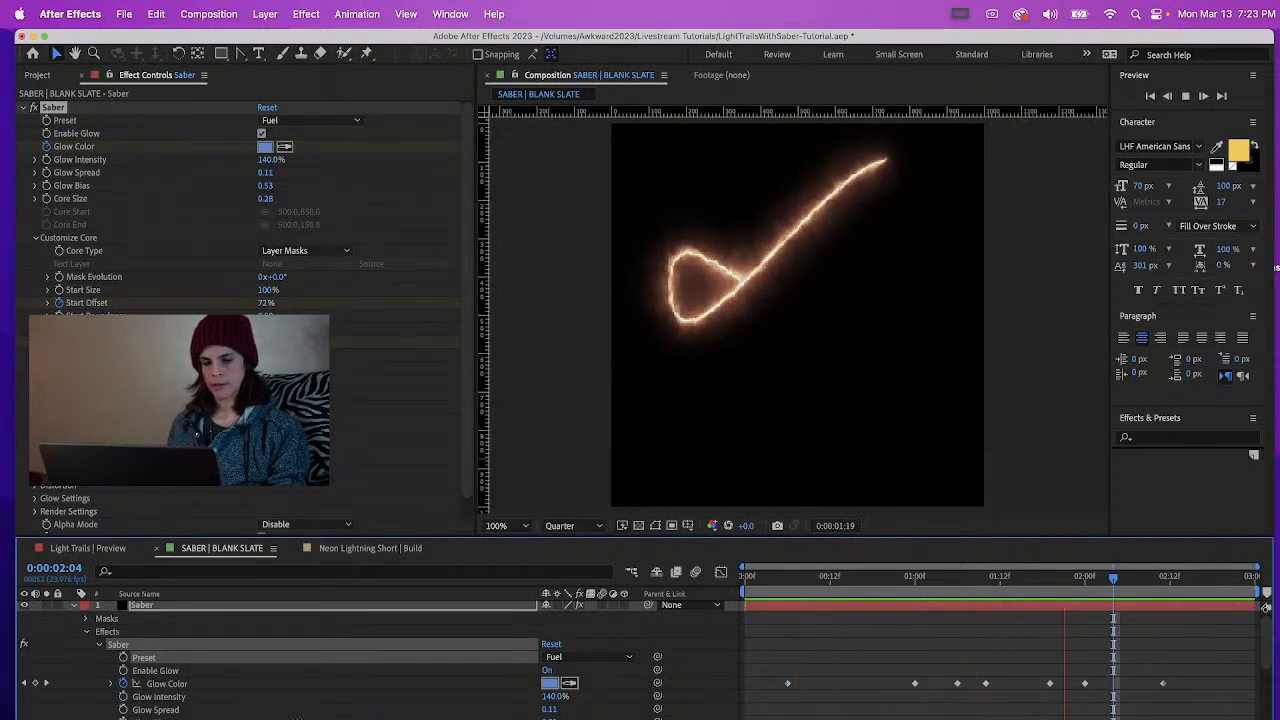
pyautogui.moveTo(548, 710); pyautogui.dragTo(538, 716)
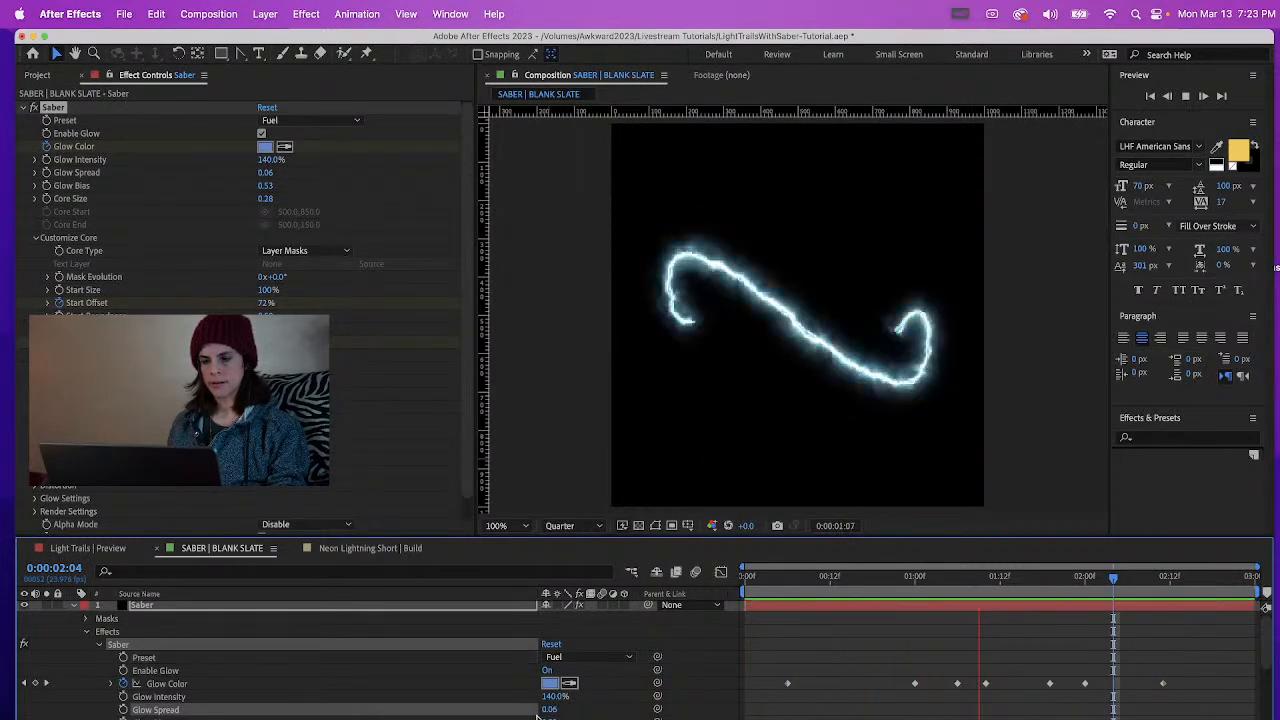
# Try the Heat preset on the Saber effect at 0:00:02:12 and preview the trail from the start
pyautogui.click(555, 657)
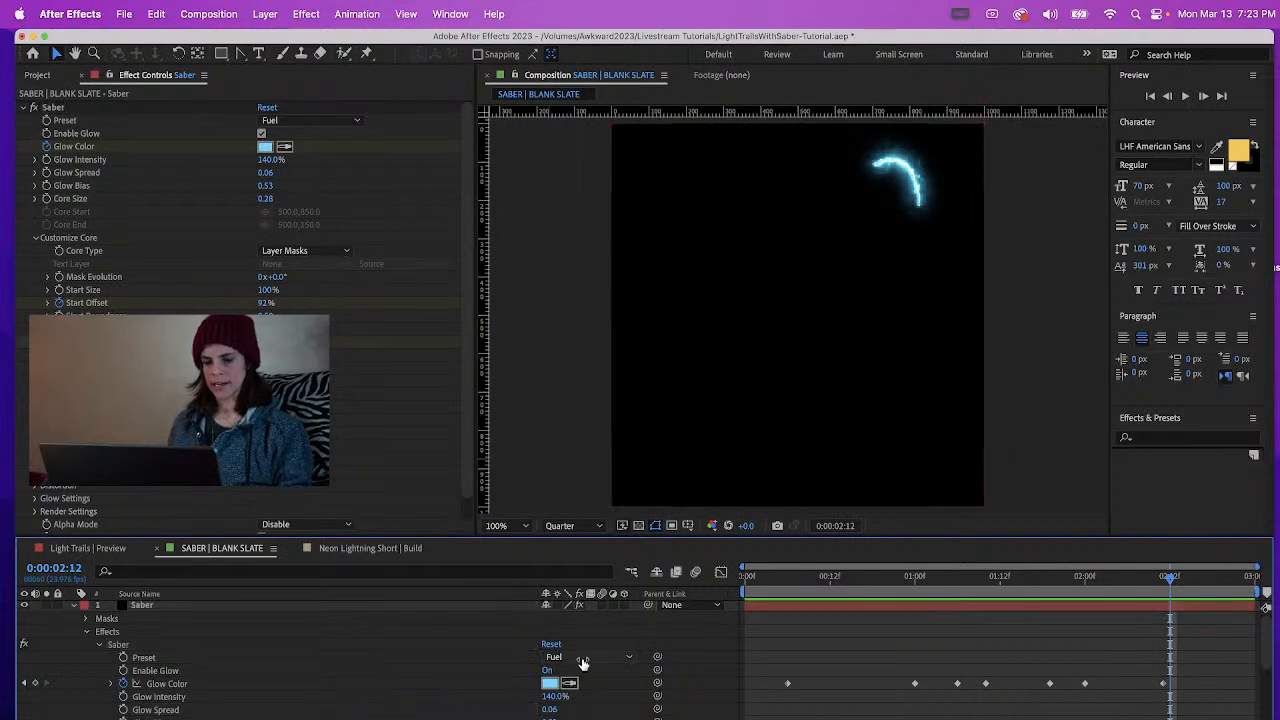
pyautogui.click(555, 657)
pyautogui.scroll(-5, 604, 686)
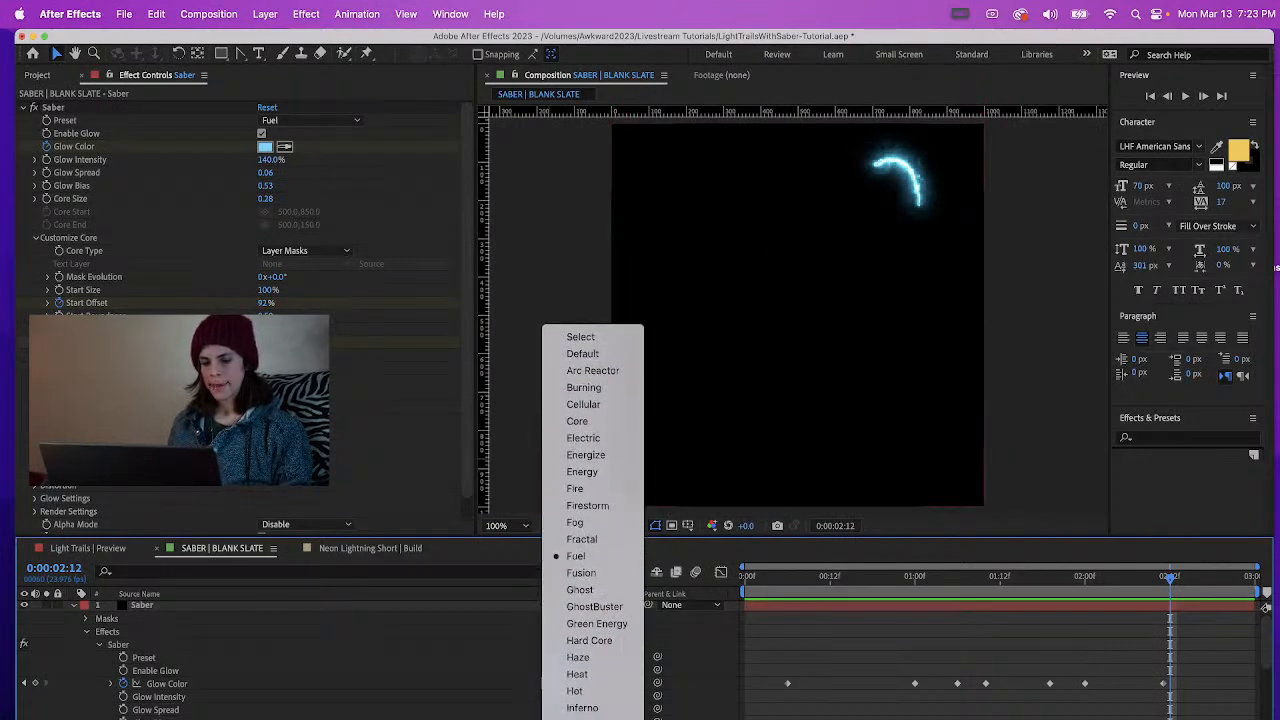
pyautogui.click(604, 683)
pyautogui.press('space')
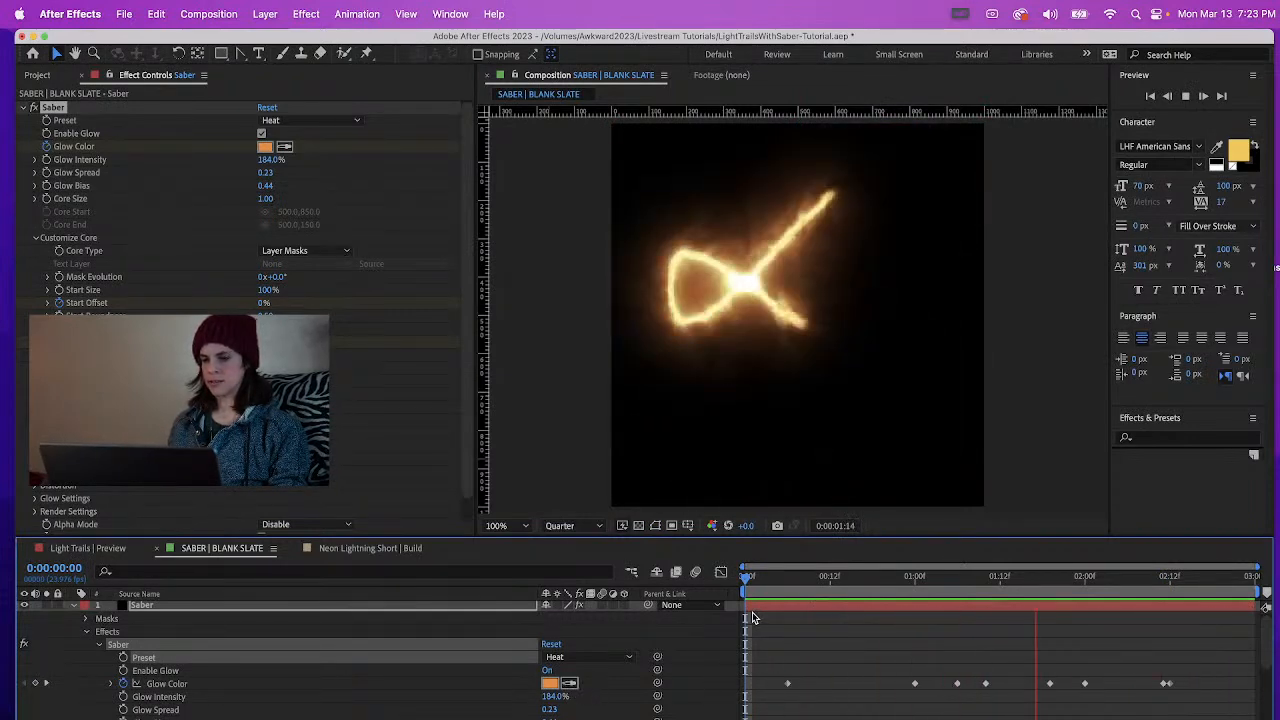
pyautogui.press('space')
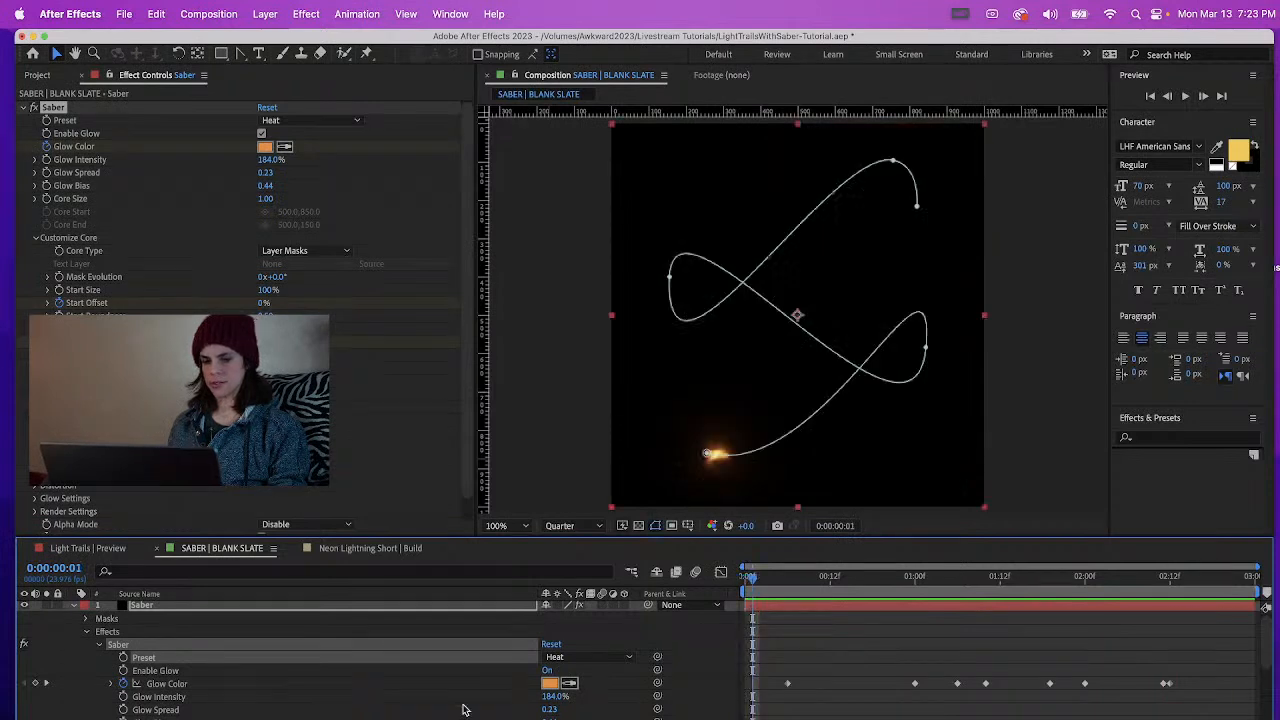
# Try the GhostBuster preset on the Saber effect at 0:00:00:01 and preview the trail
pyautogui.click(576, 657)
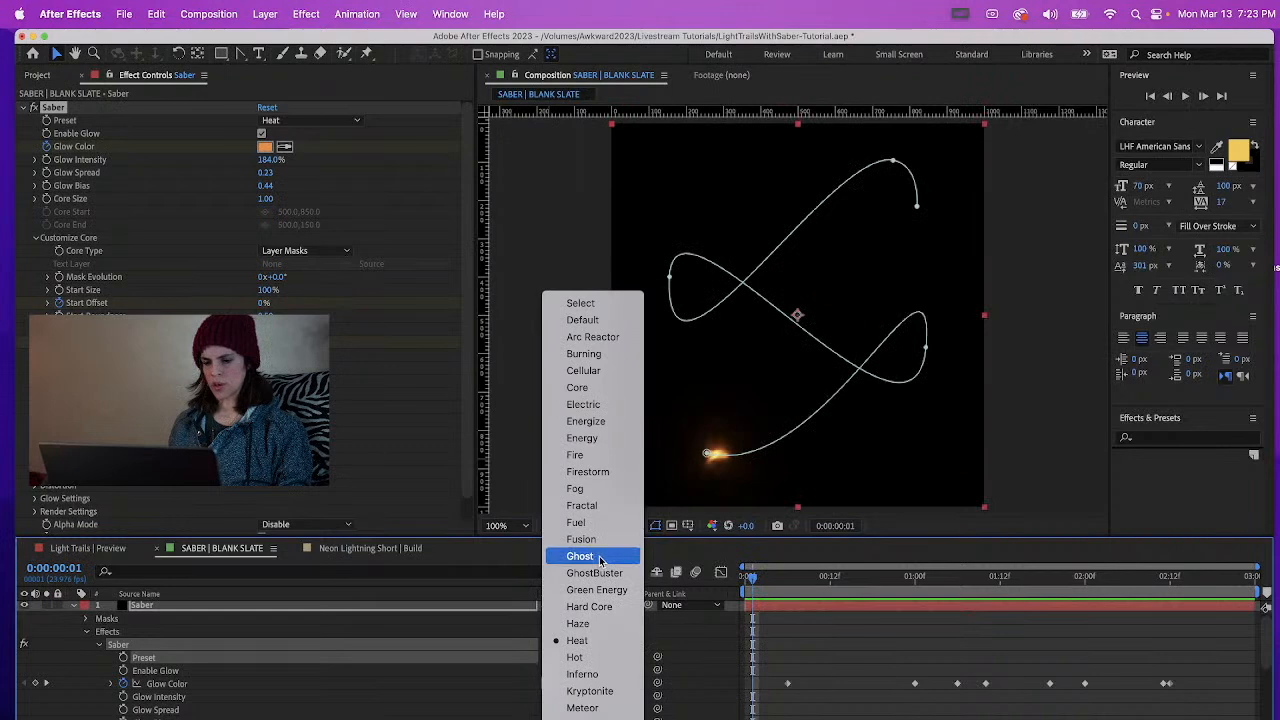
pyautogui.click(596, 573)
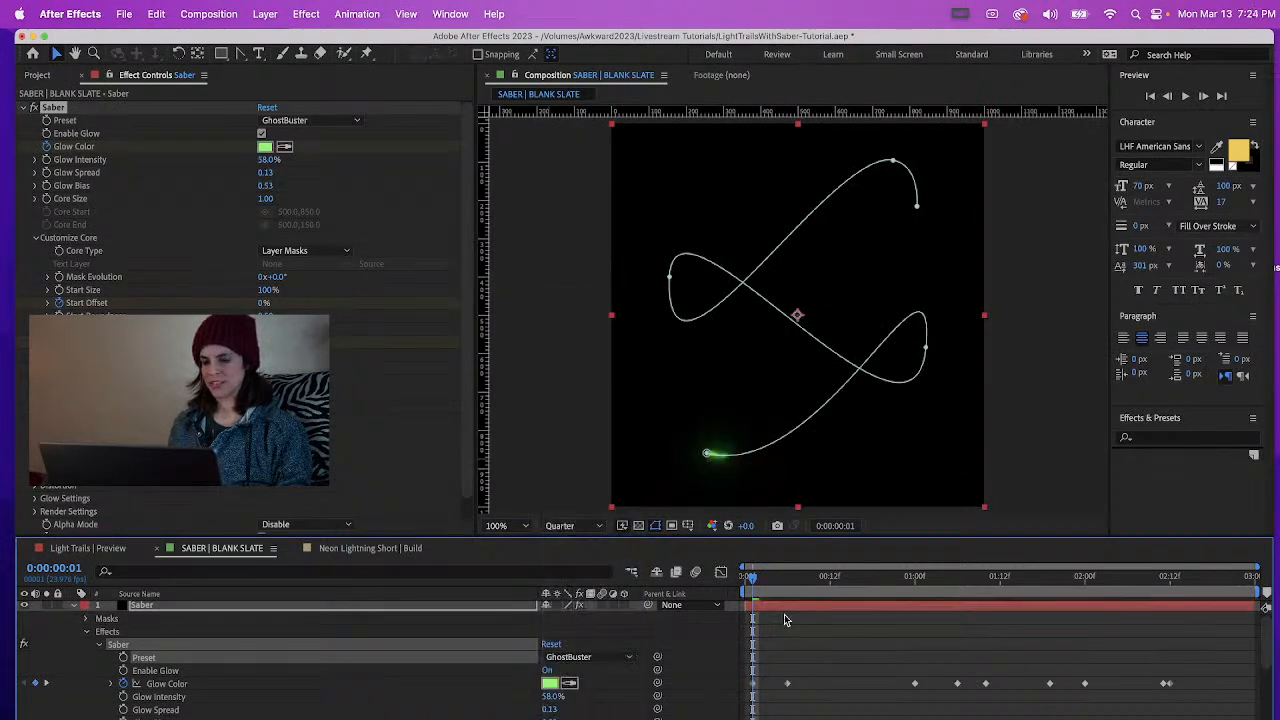
pyautogui.press('space')
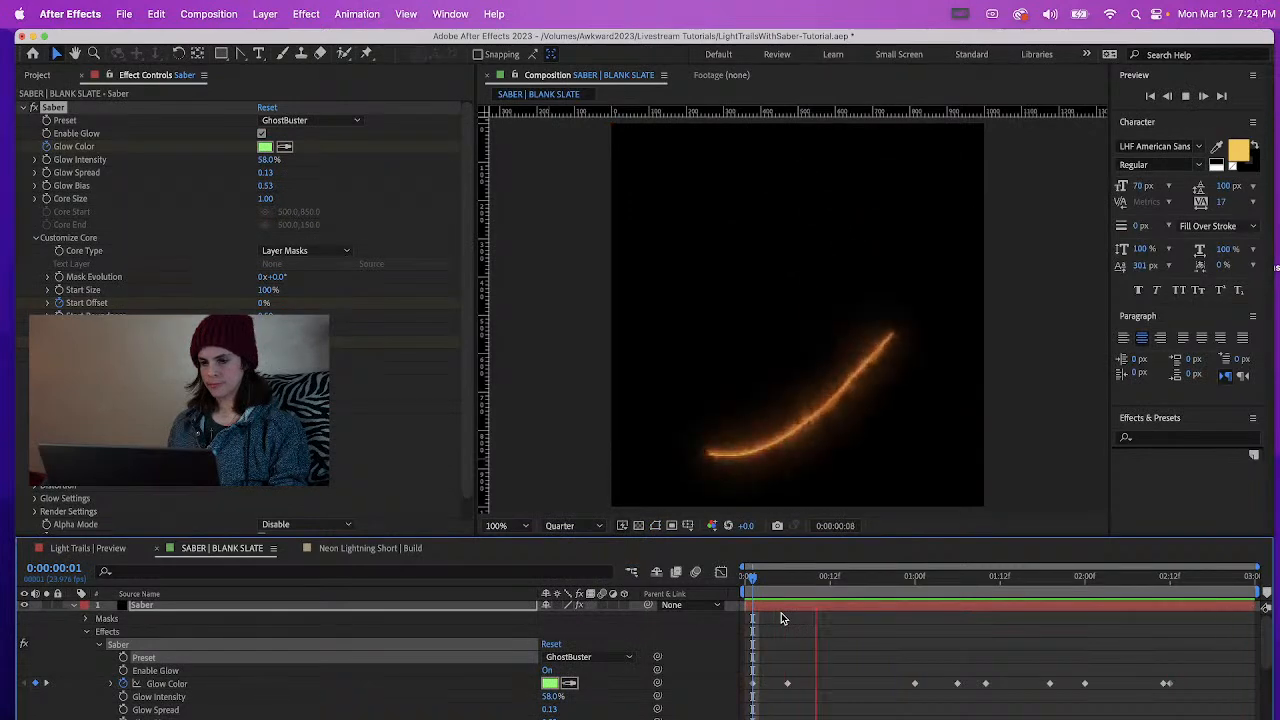
pyautogui.press('space')
# Try the Ghost preset on the Saber effect and preview the trail from 0:00:00:03
pyautogui.click(562, 660)
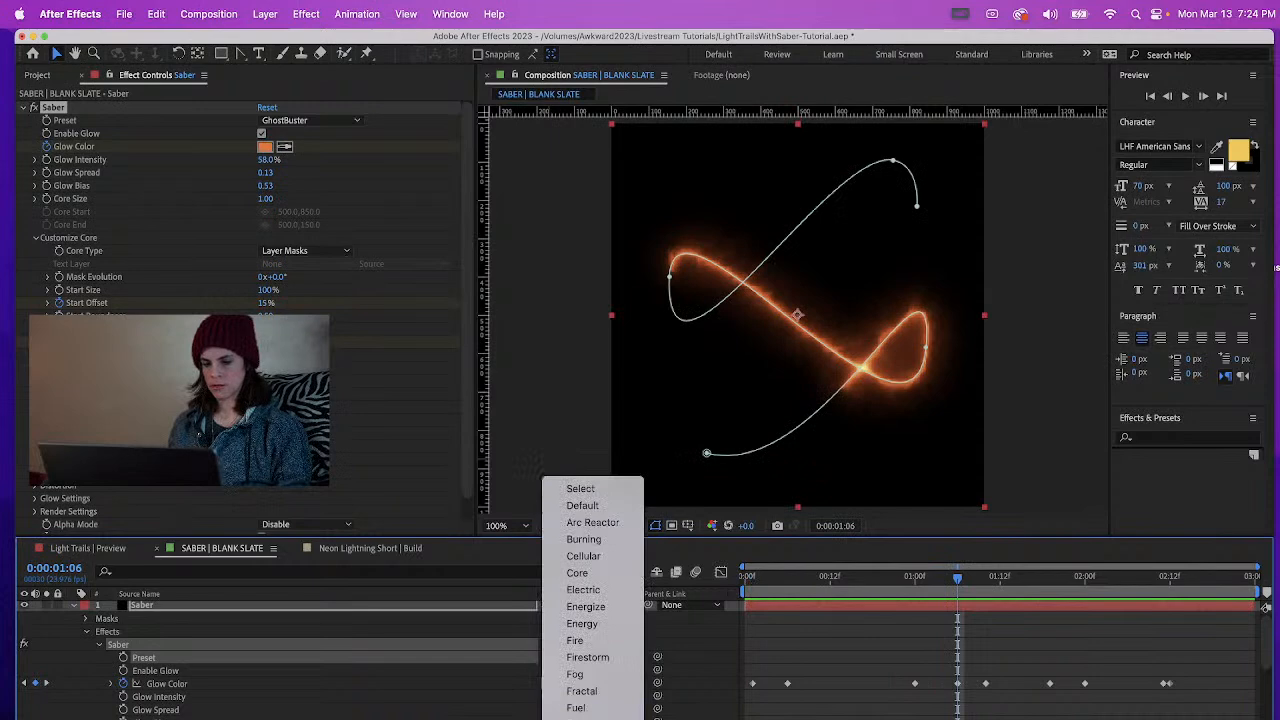
pyautogui.click(580, 718)
pyautogui.click(767, 584)
pyautogui.press('space')
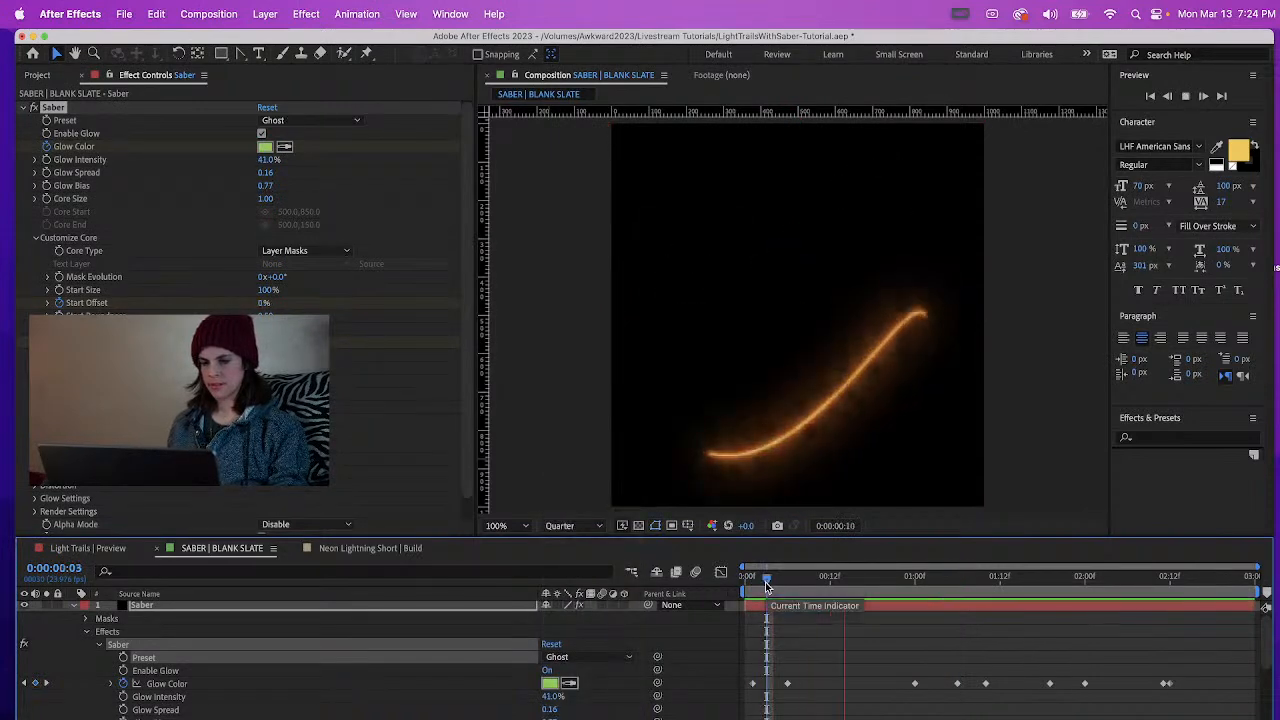
pyautogui.press('space')
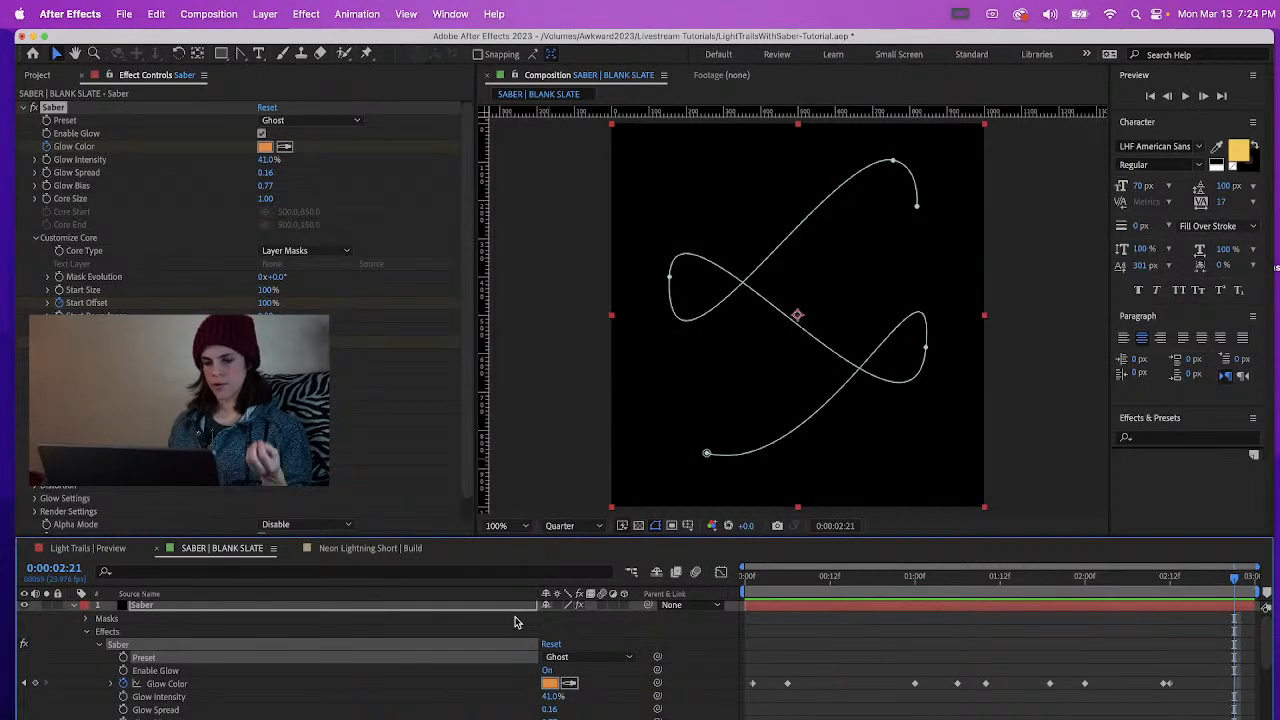
# Set the Saber effect back to the Arc Reactor preset and preview the trail from near the start
pyautogui.click(557, 656)
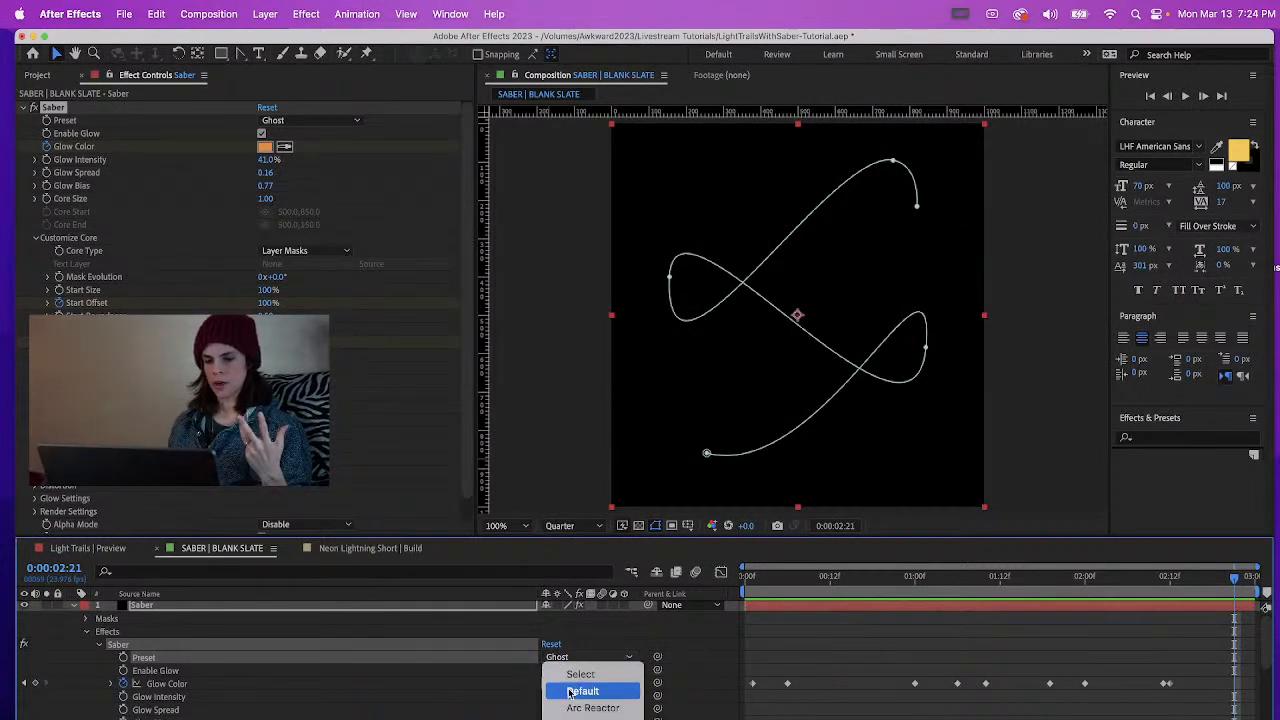
pyautogui.click(592, 708)
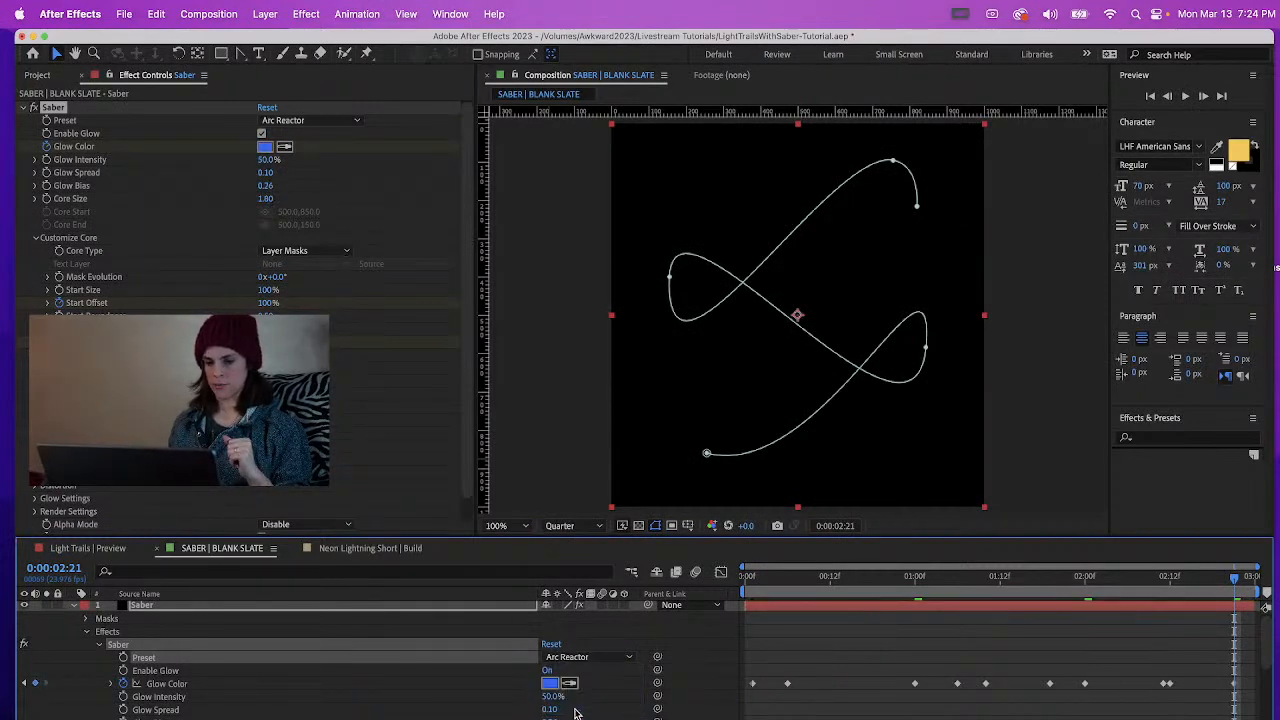
pyautogui.click(760, 583)
pyautogui.press('space')
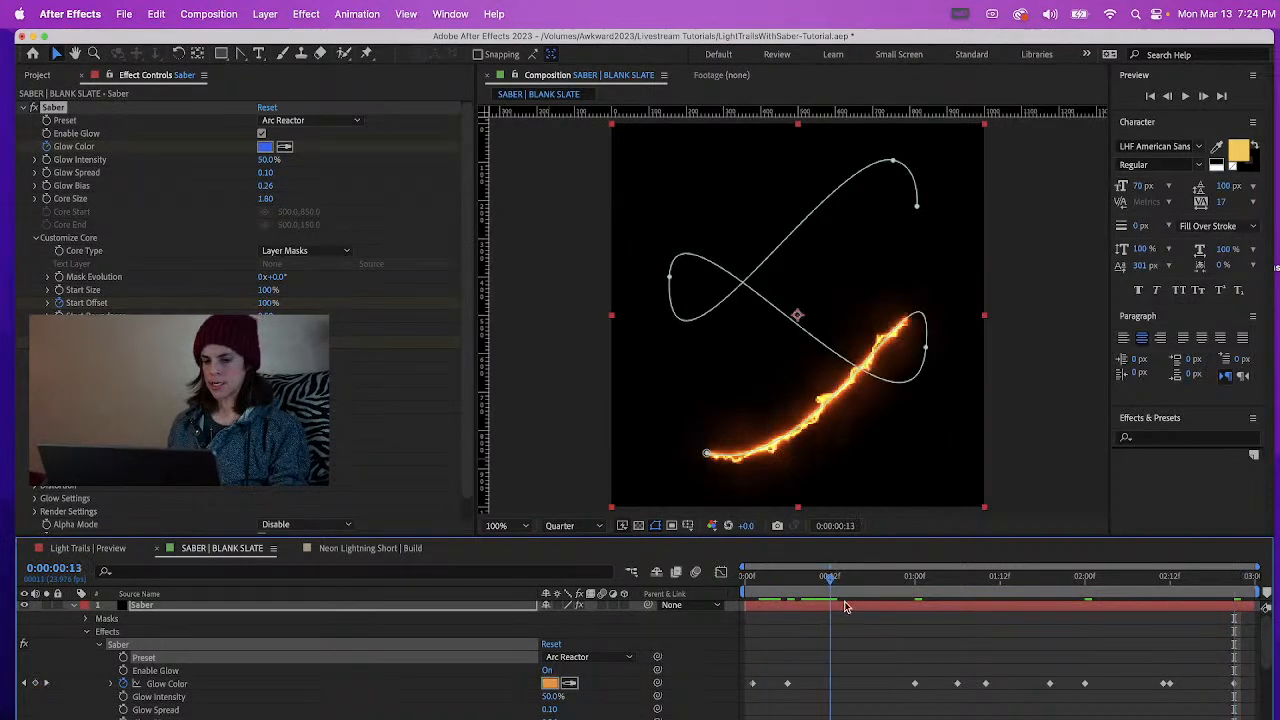
pyautogui.press('space')
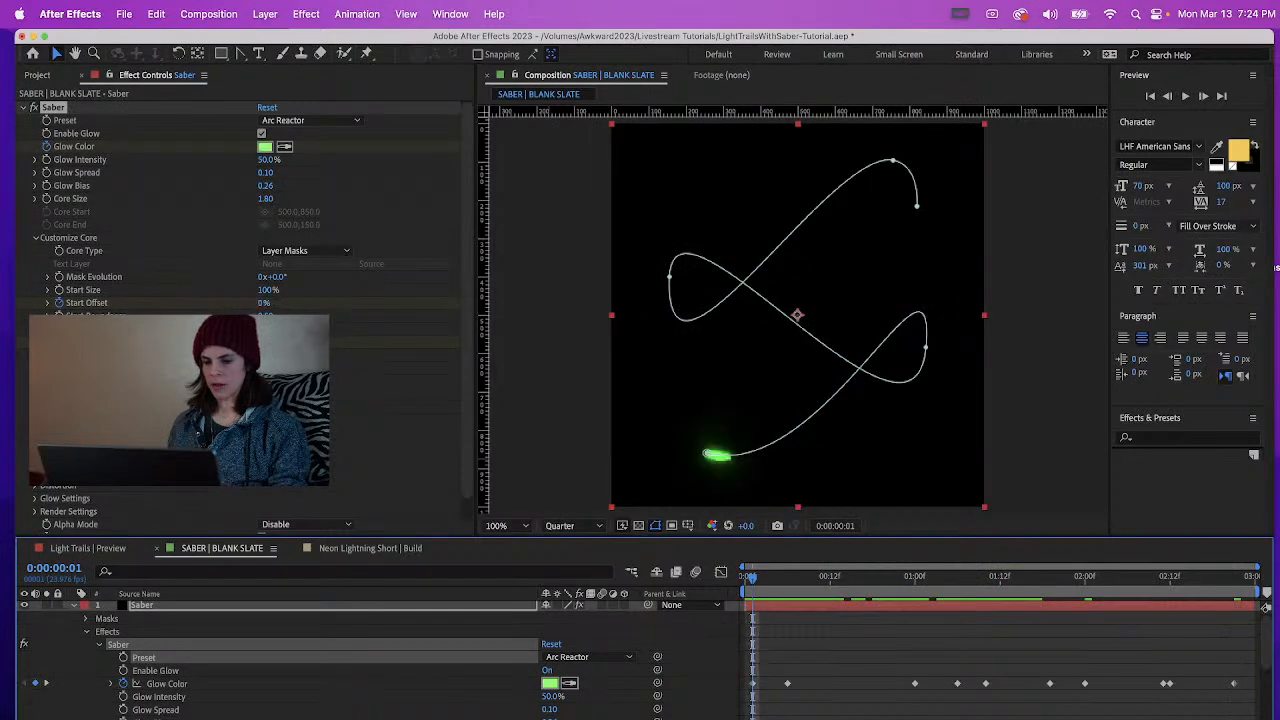
# Remove the Glow Color keyframe at 0:00:00:01 and move the one at 0:00:00:06 to the start of the timeline
pyautogui.moveTo(757, 704); pyautogui.dragTo(735, 642)
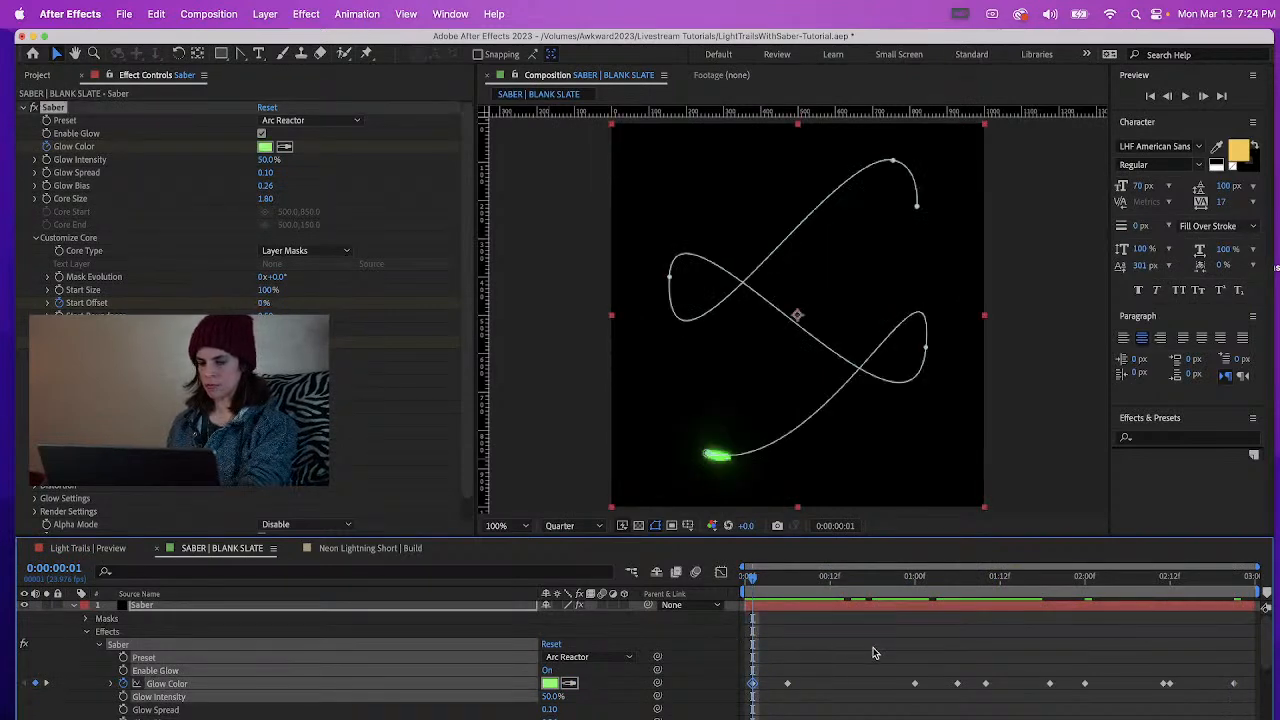
pyautogui.click(788, 617)
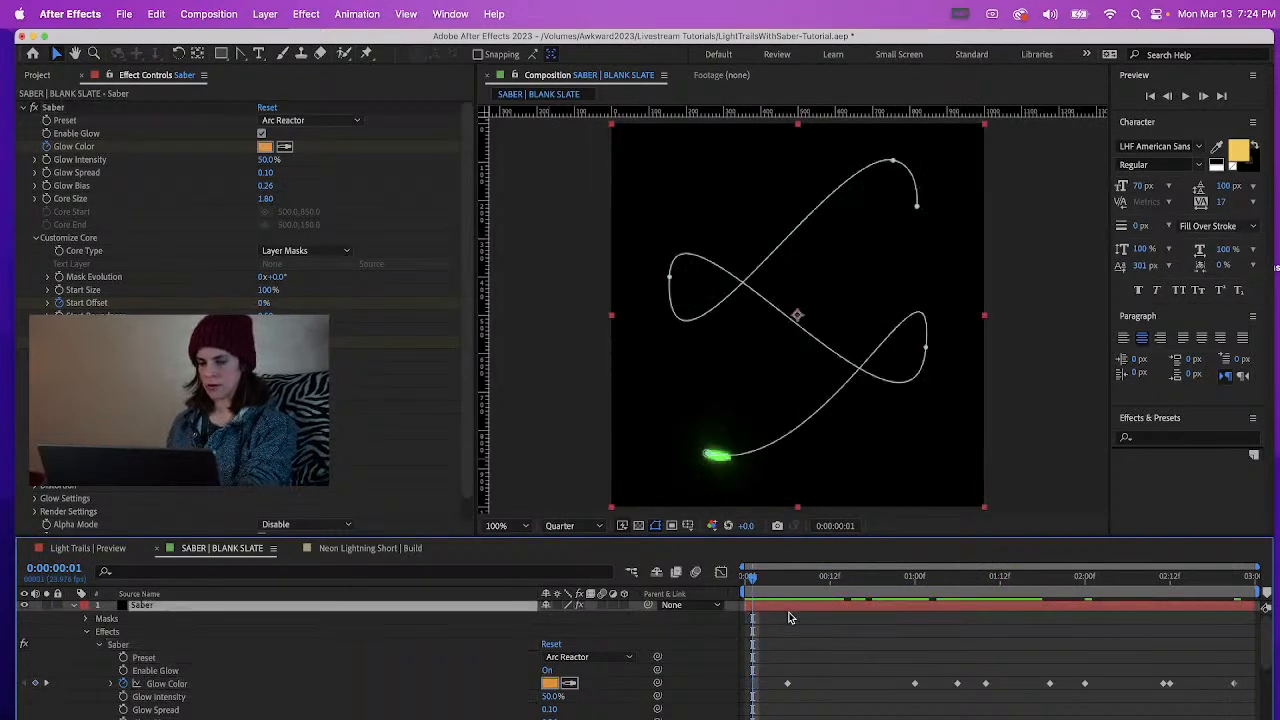
pyautogui.click(787, 684)
# Delete the Glow Color keyframes at 0:00:01:00 and 0:00:01:06, with the current time at 0:00:01:10
pyautogui.click(915, 588)
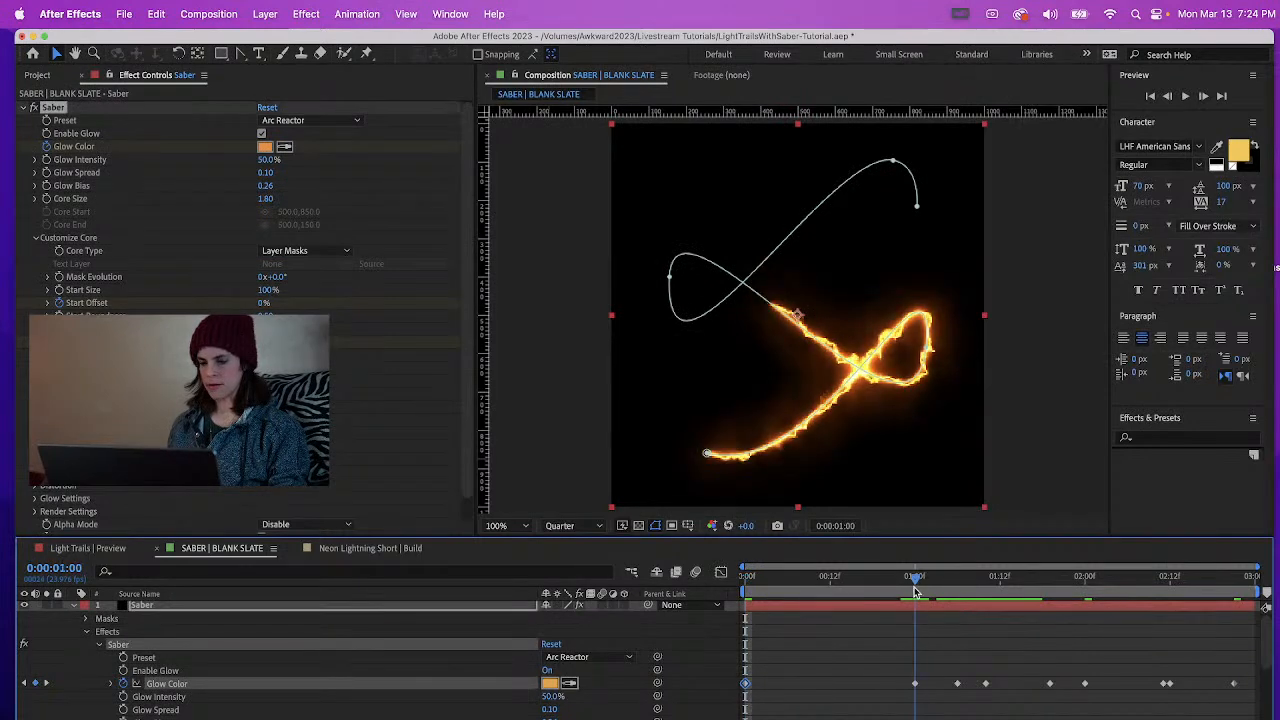
pyautogui.moveTo(915, 588); pyautogui.dragTo(986, 603)
pyautogui.moveTo(895, 667); pyautogui.dragTo(960, 712)
pyautogui.press('Delete')
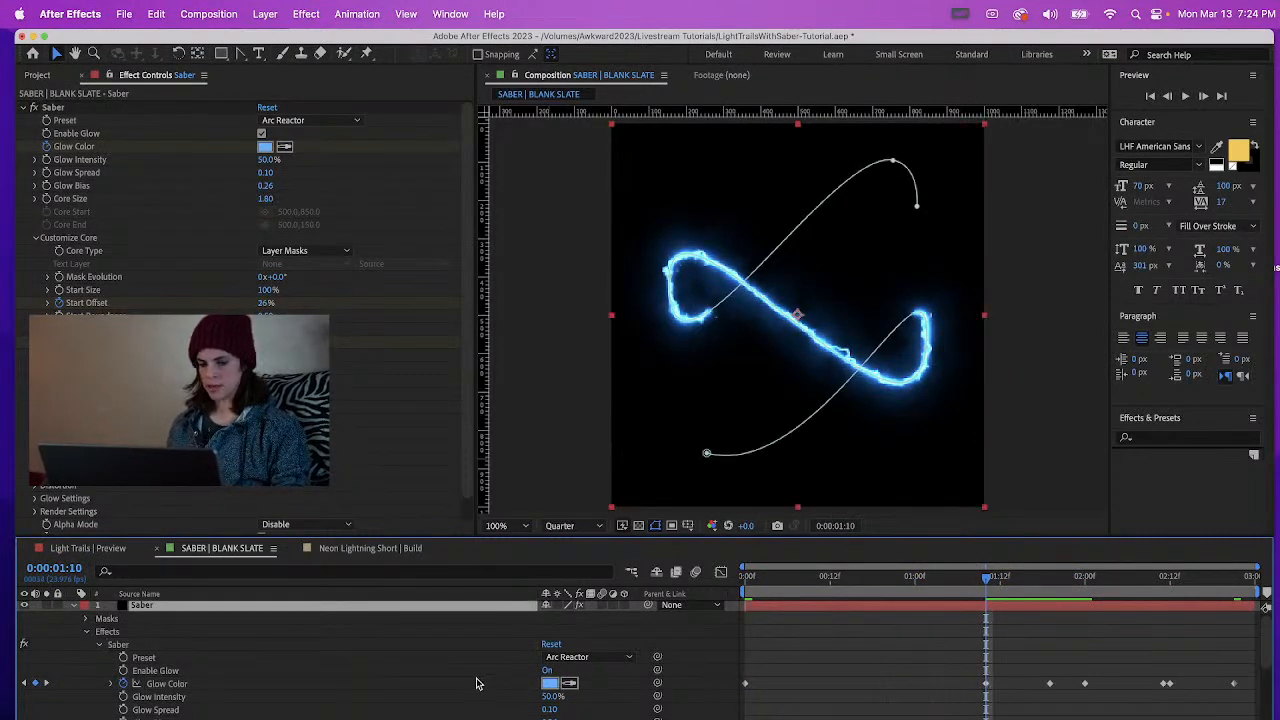
# Change the Saber Glow Color at 0:00:01:10 to purple
pyautogui.click(549, 683)
pyautogui.moveTo(318, 446)
pyautogui.mouseDown()
pyautogui.moveTo(316, 487)
pyautogui.moveTo(317, 434)
pyautogui.mouseUp()
pyautogui.click(438, 381)
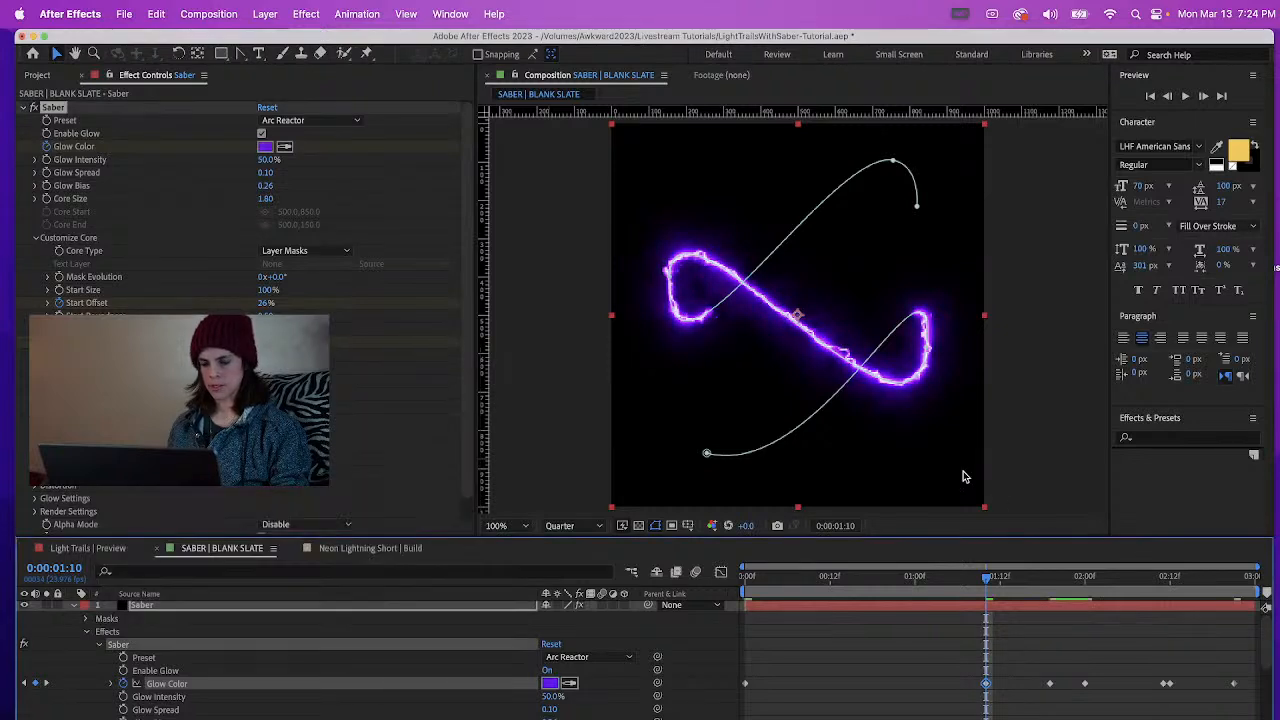
# Delete the Glow Color keyframes between 0:00:01:10 and 0:00:02:21, with the current time at 0:00:02:21
pyautogui.click(1234, 578)
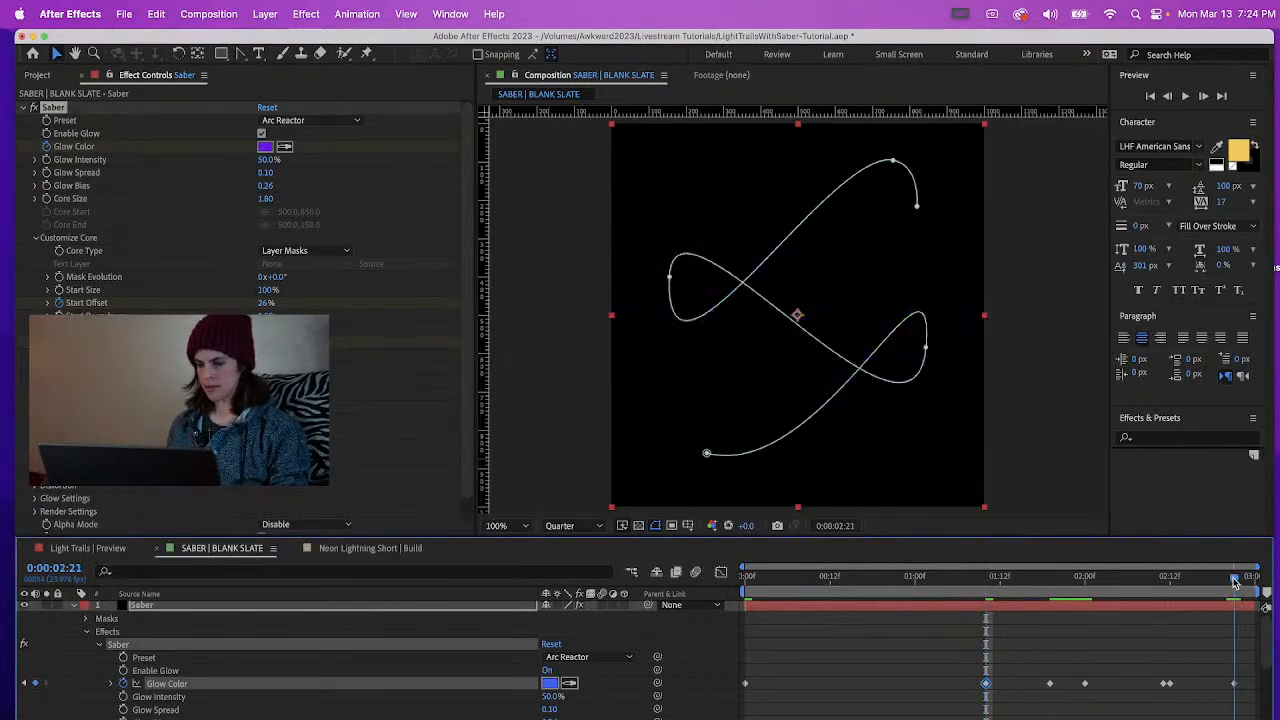
pyautogui.moveTo(1040, 667); pyautogui.dragTo(1195, 712)
pyautogui.press('Delete')
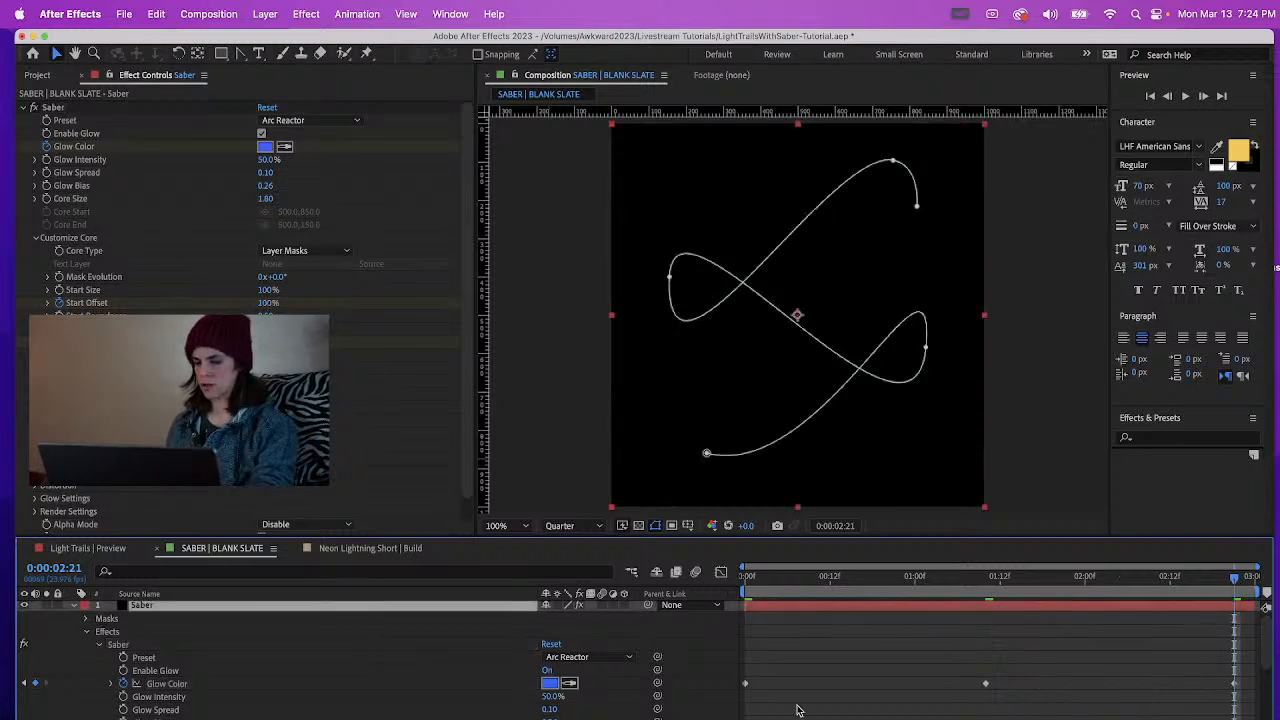
# Copy the orange starting Glow Color keyframe to 0:00:02:21 and preview the trail from the start
pyautogui.click(746, 684)
pyautogui.hotkey('ctrl', 'v')
pyautogui.moveTo(990, 577); pyautogui.dragTo(706, 613)
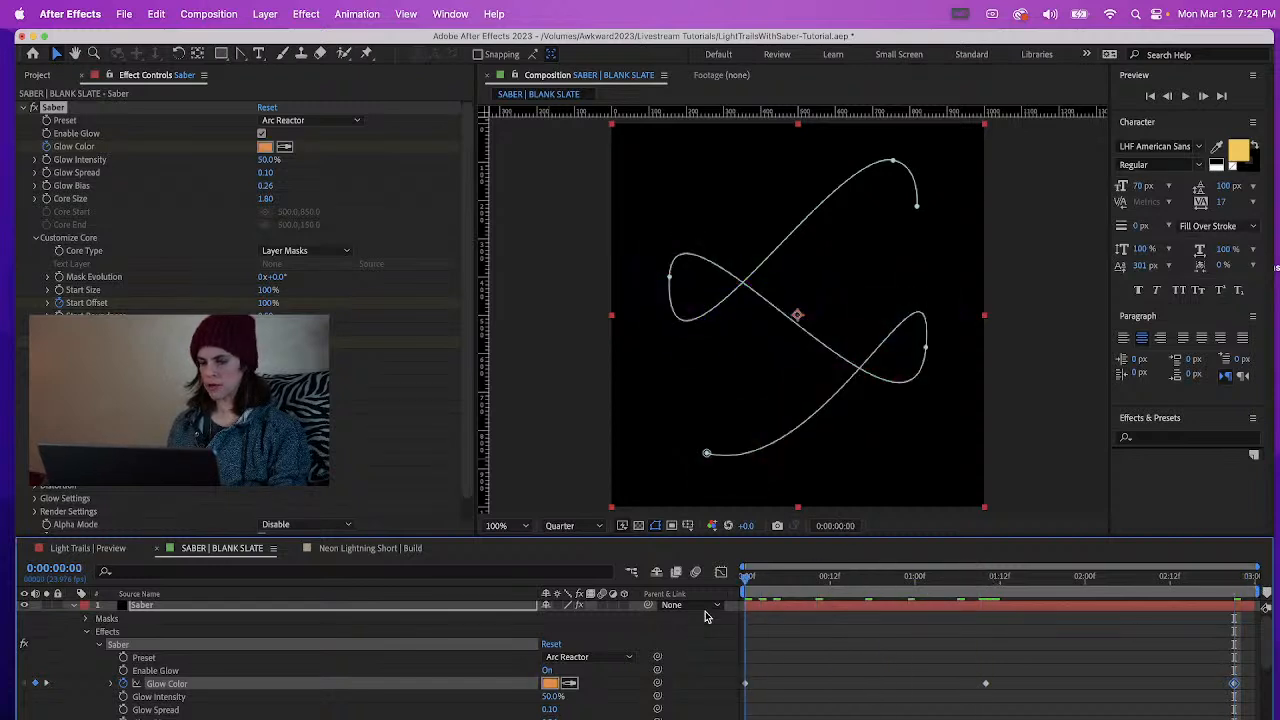
pyautogui.click(790, 710)
pyautogui.press('space')
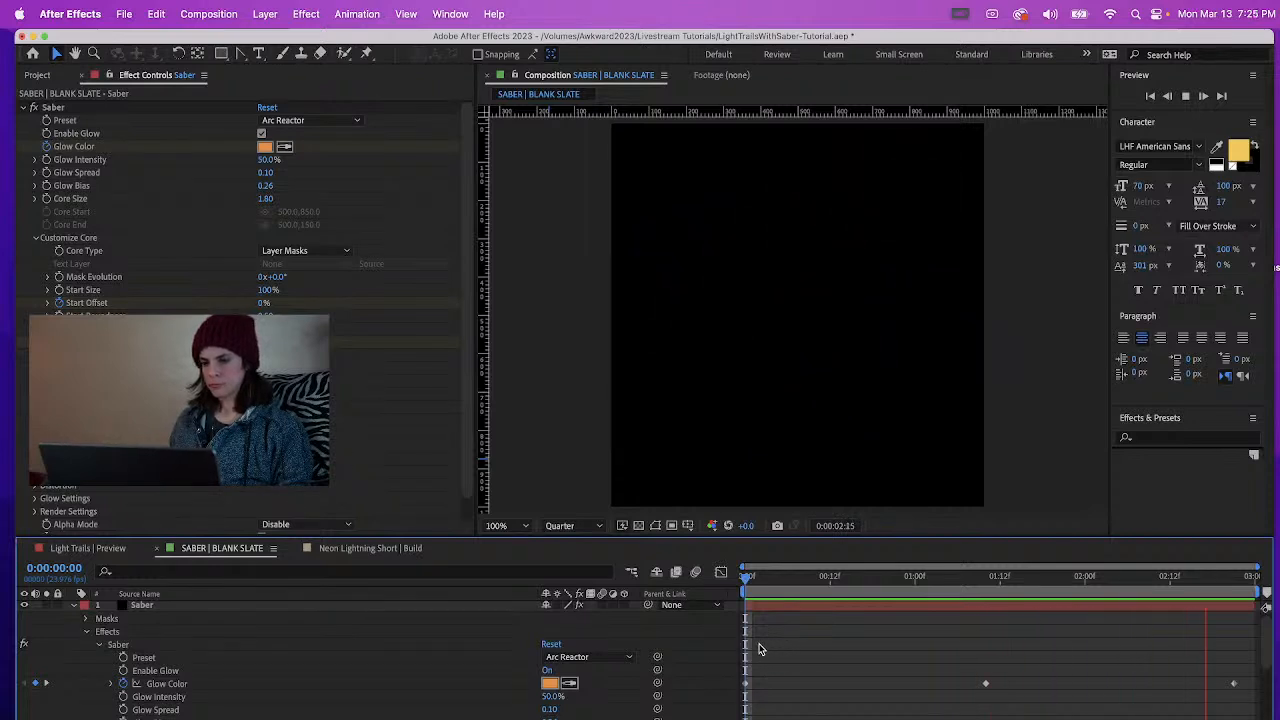
# Move the last Glow Color keyframe earlier in two passes, to 0:00:02:00, previewing the trail after each move
pyautogui.moveTo(1234, 683); pyautogui.dragTo(1163, 683)
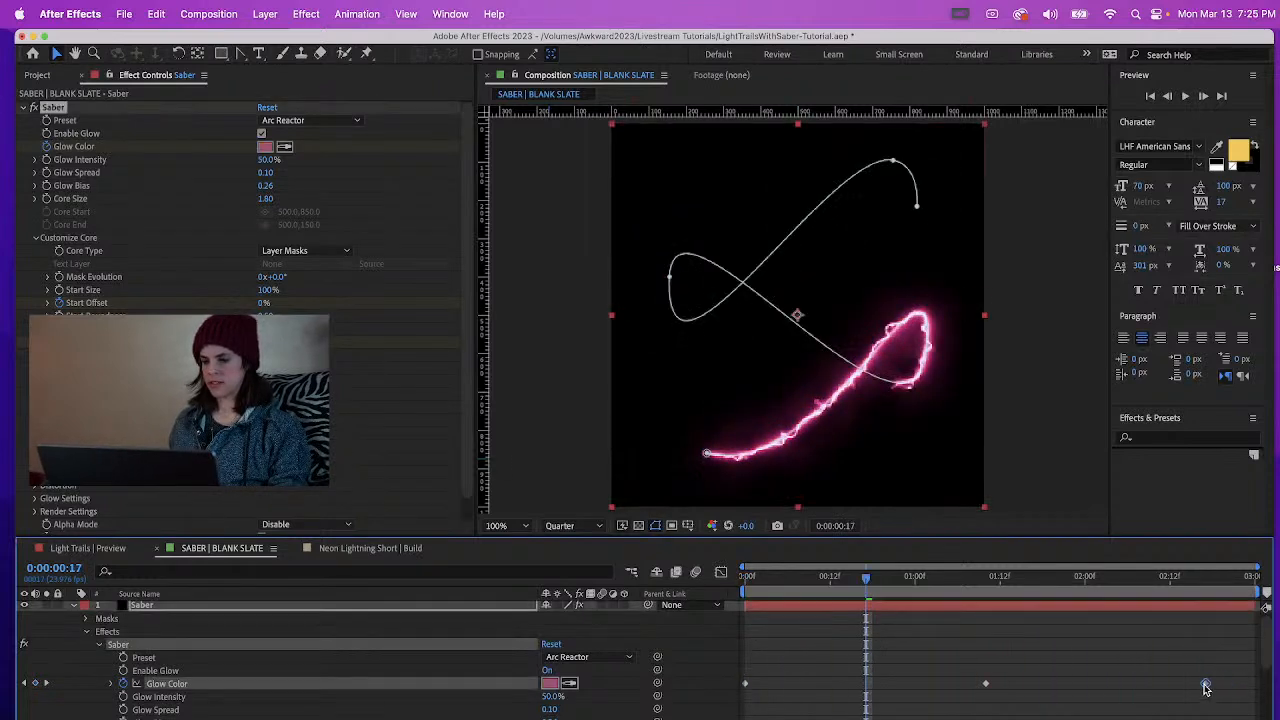
pyautogui.press('space')
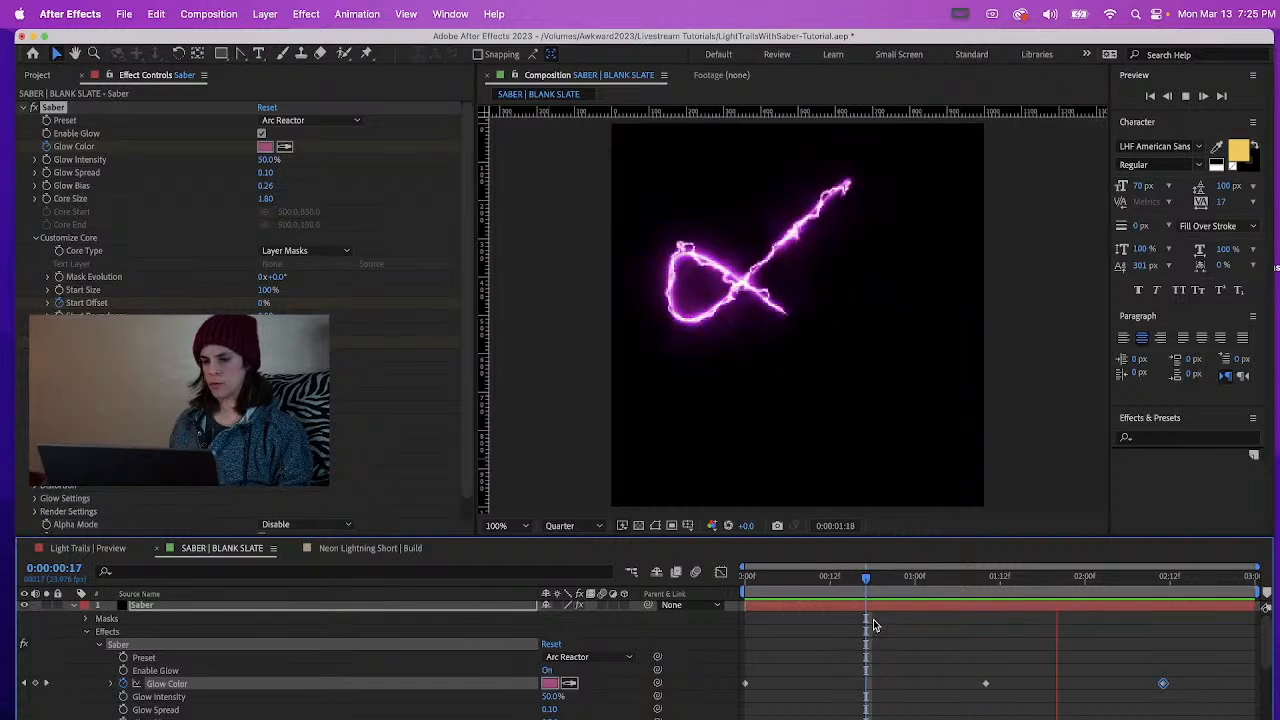
pyautogui.press('space')
pyautogui.moveTo(1163, 684); pyautogui.dragTo(1085, 684)
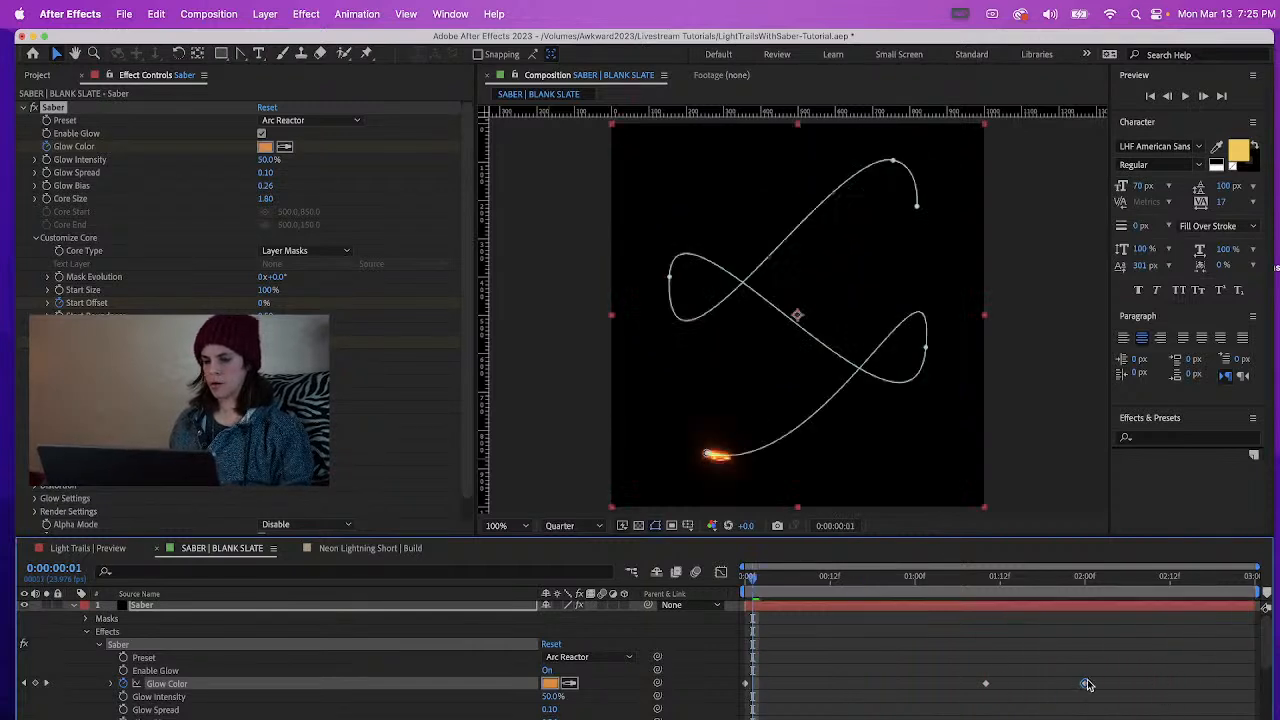
pyautogui.press('space')
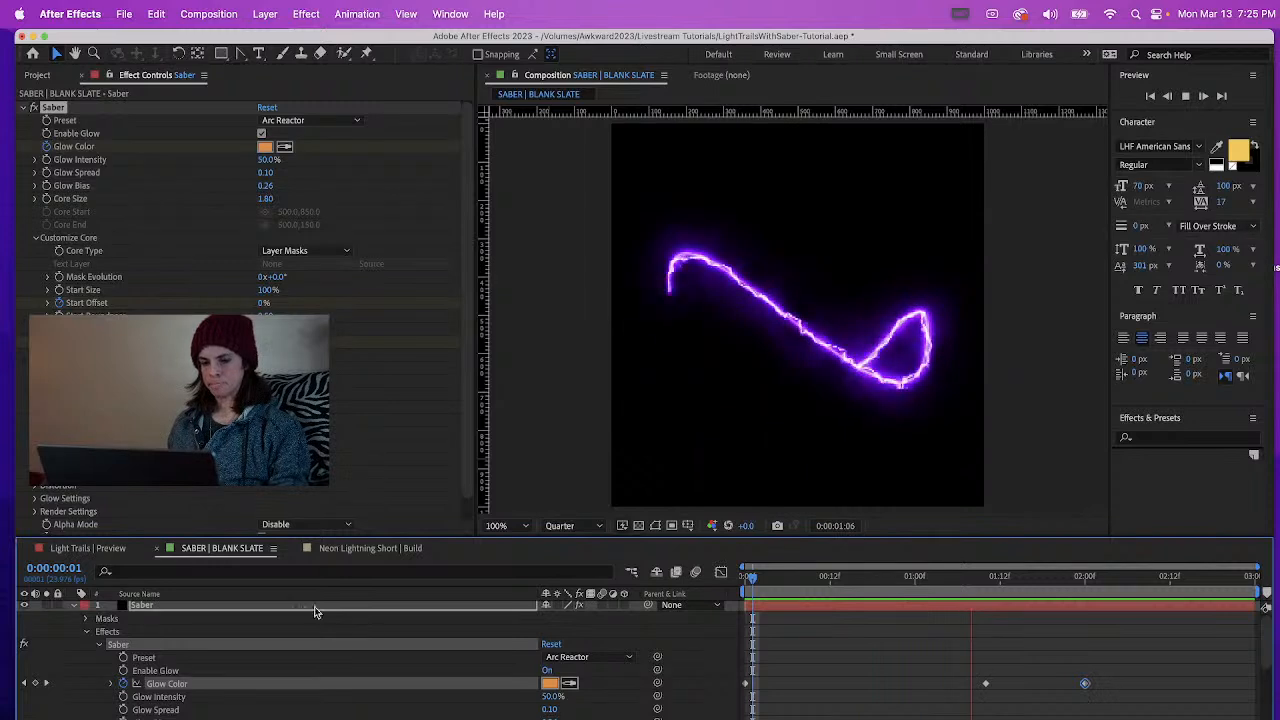
pyautogui.press('space')
pyautogui.click(177, 608)
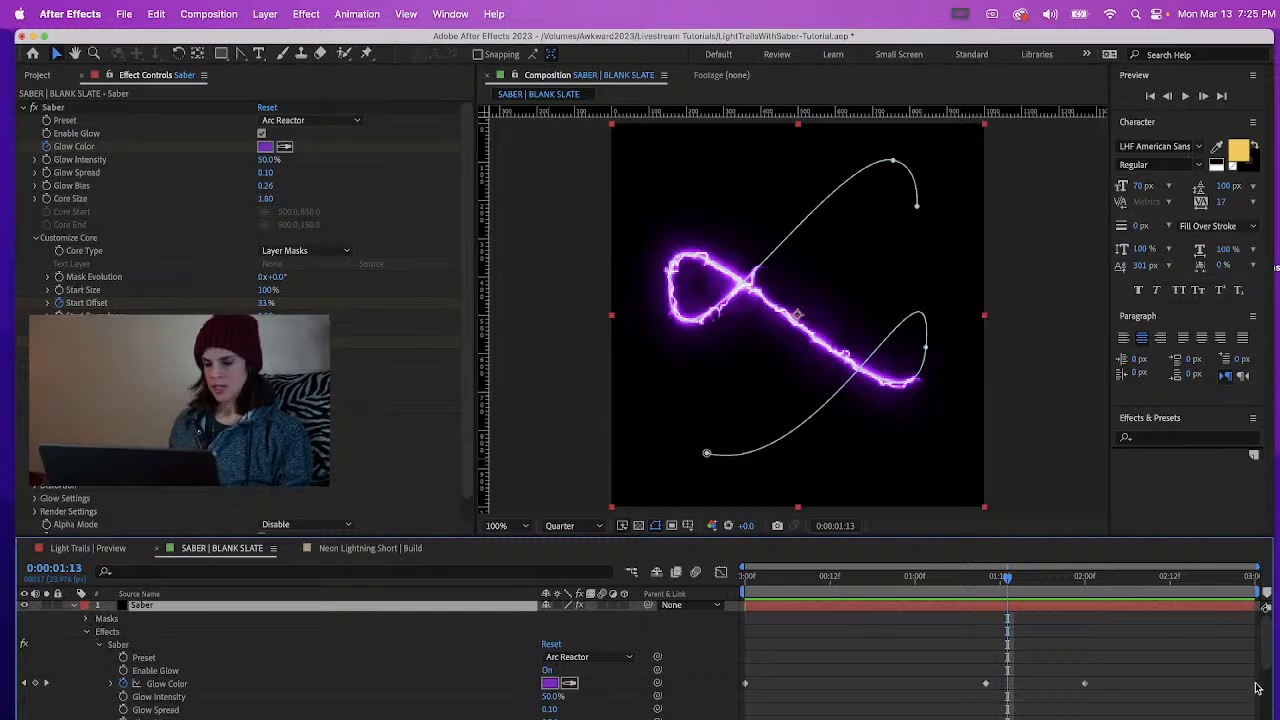
# Try a Flicker Intensity of 100% on the Saber effect and preview the trail
pyautogui.moveTo(1265, 632); pyautogui.dragTo(1239, 719)
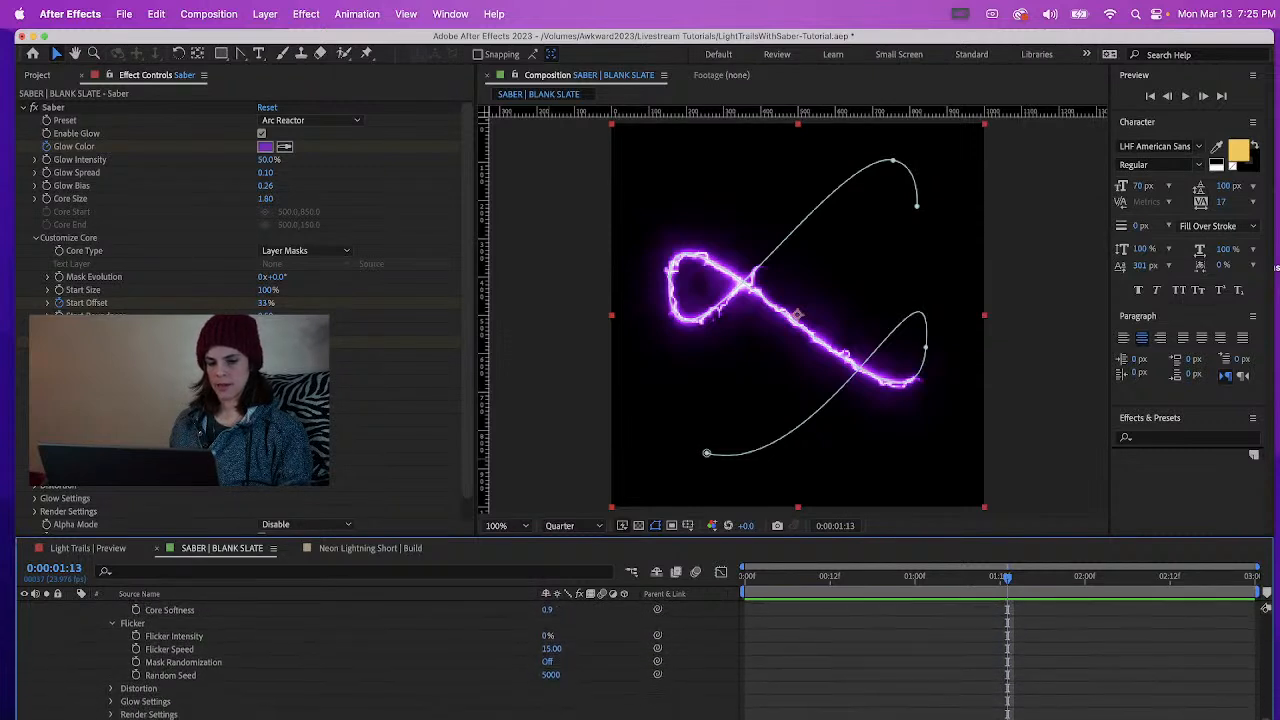
pyautogui.moveTo(547, 638); pyautogui.dragTo(594, 638)
pyautogui.click(549, 638)
pyautogui.write('1')
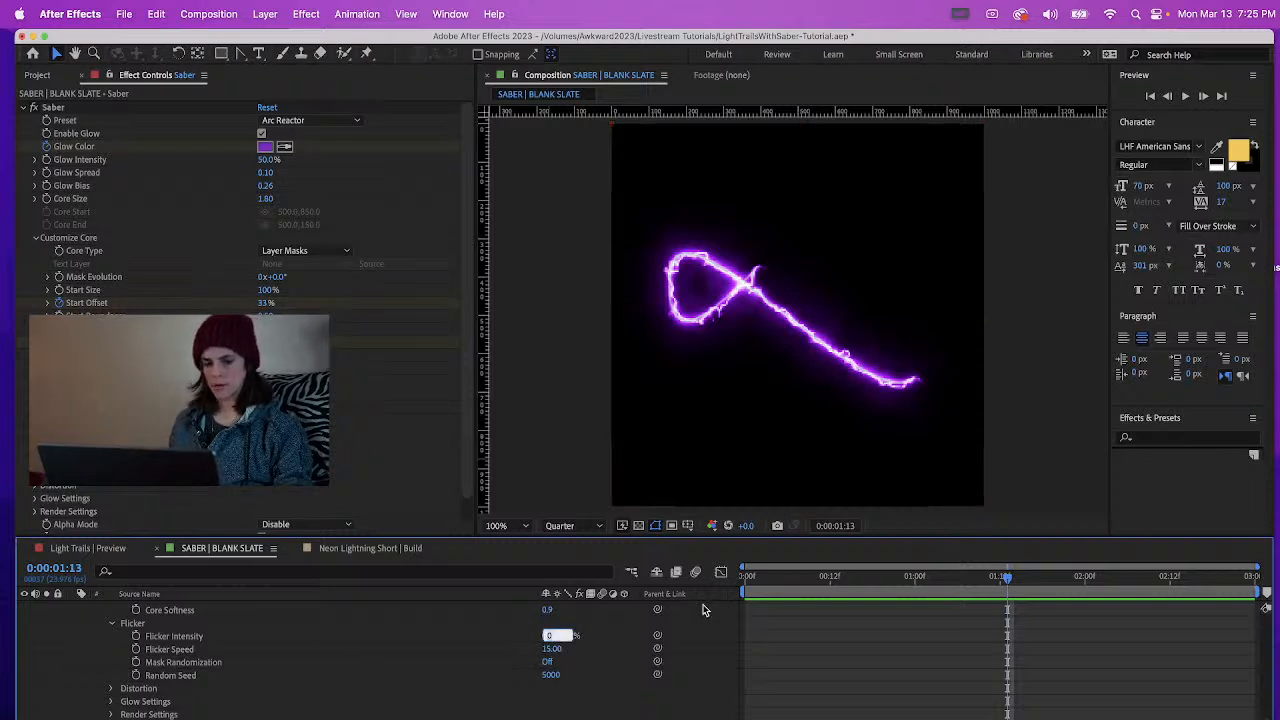
pyautogui.write('00')
pyautogui.press('Return')
pyautogui.press('space')
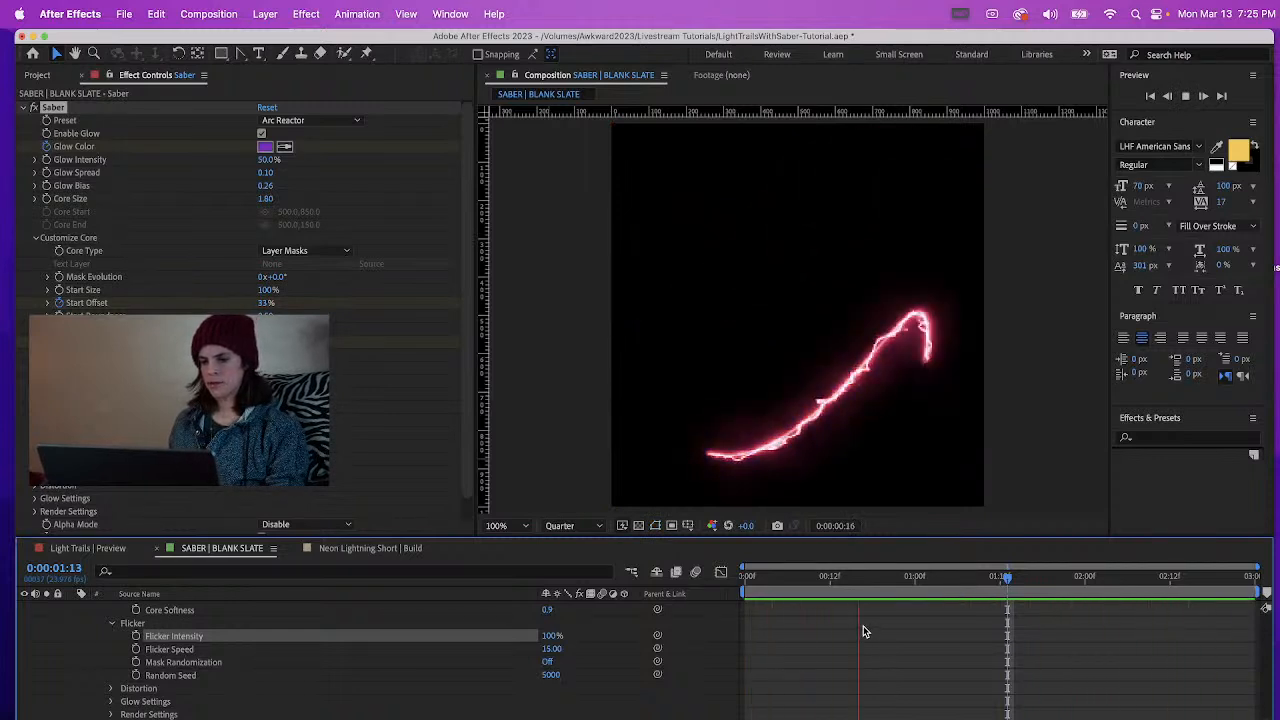
# Try a Flicker Intensity of 200% and preview the trail from the start
pyautogui.click(552, 635)
pyautogui.click(552, 635)
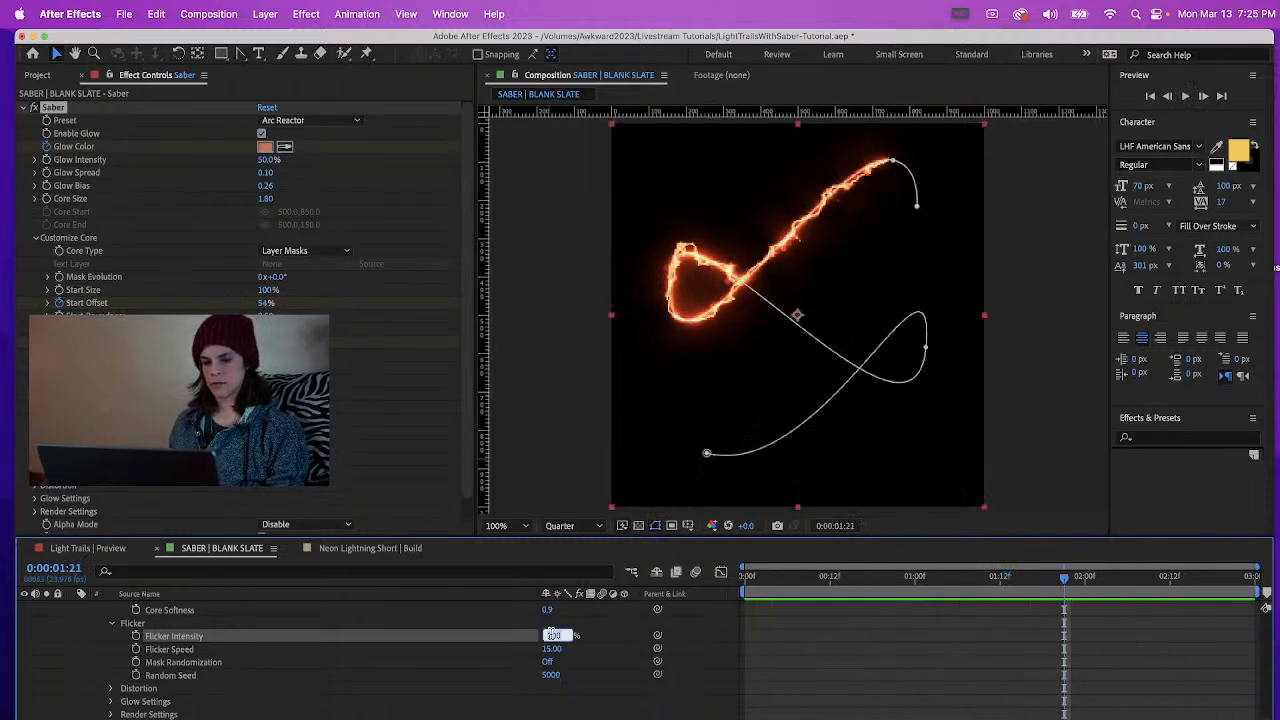
pyautogui.write('200')
pyautogui.press('Return')
pyautogui.click(752, 585)
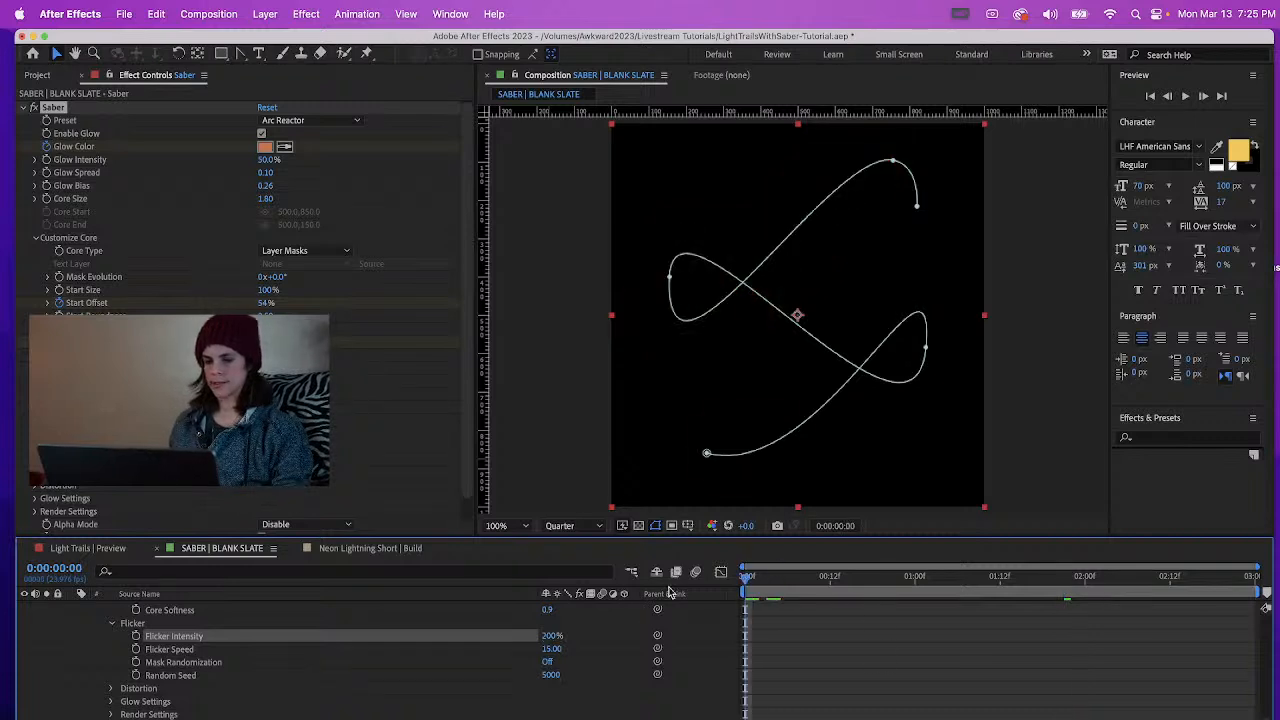
pyautogui.press('space')
pyautogui.press('space')
# Set the Saber Flicker Intensity to 250% and preview the trail
pyautogui.click(548, 635)
pyautogui.write('2')
pyautogui.press('Return')
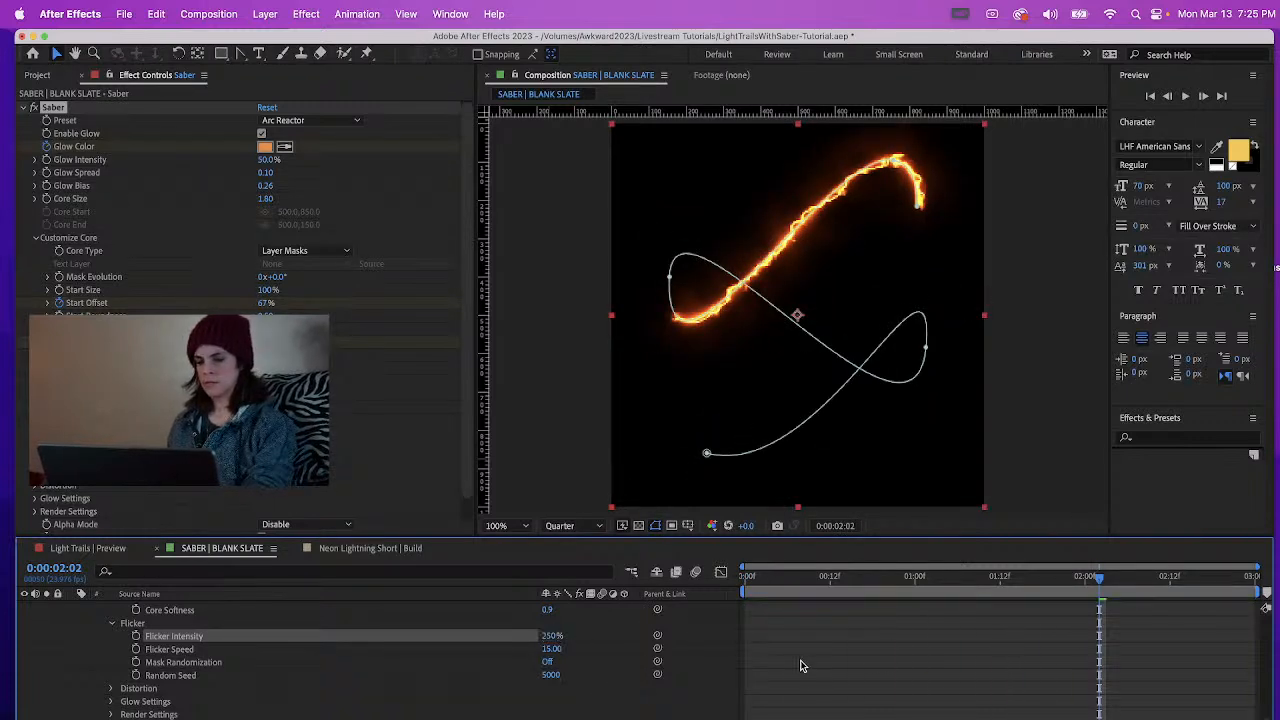
pyautogui.press('space')
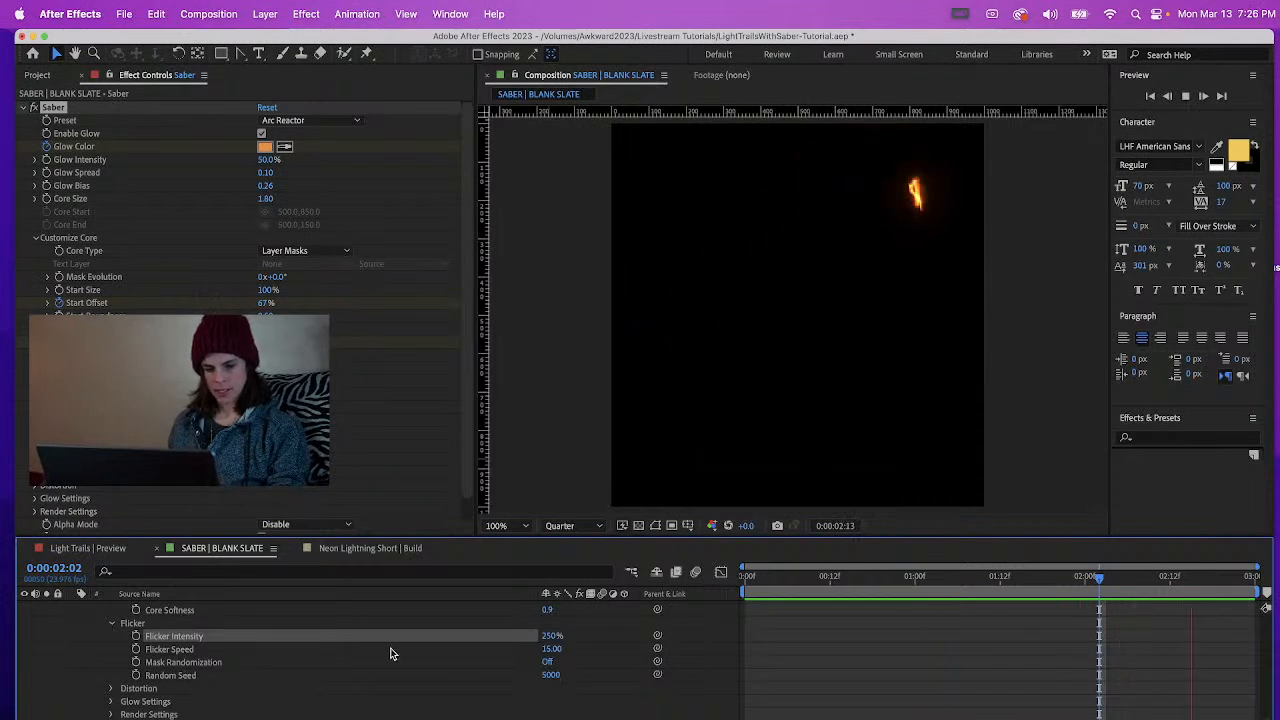
pyautogui.press('space')
# Expand the Saber Distortion settings and preview the trail from 0:00:00:06
pyautogui.click(112, 689)
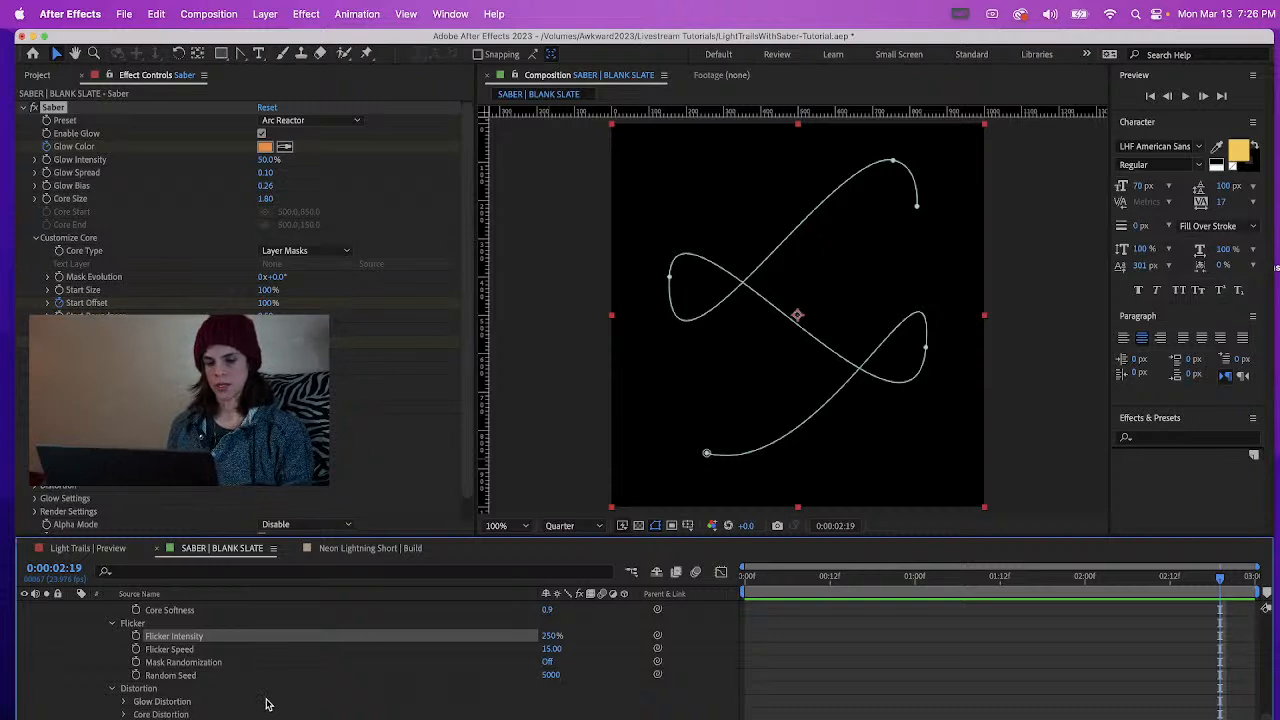
pyautogui.click(788, 578)
pyautogui.press('space')
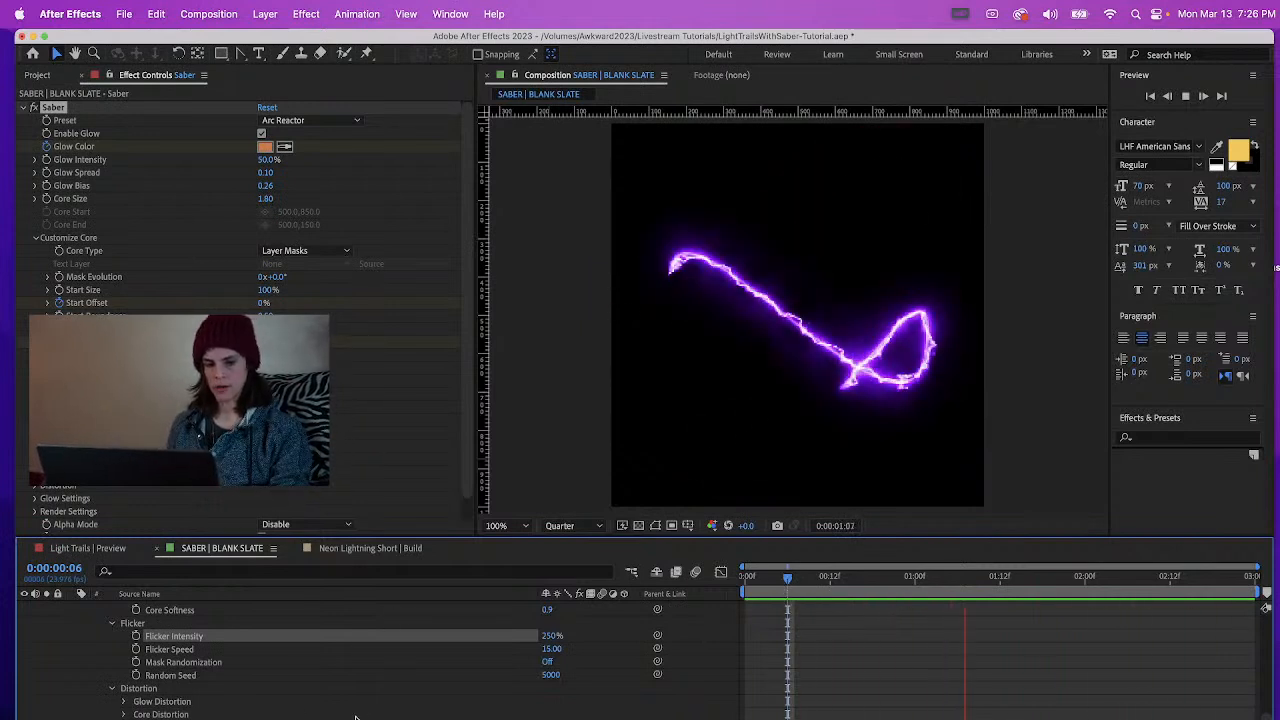
pyautogui.press('space')
# Review the Glow Distortion type options, keep Smoke, and set the Glow Distortion Wind Speed to 4.03
pyautogui.click(124, 702)
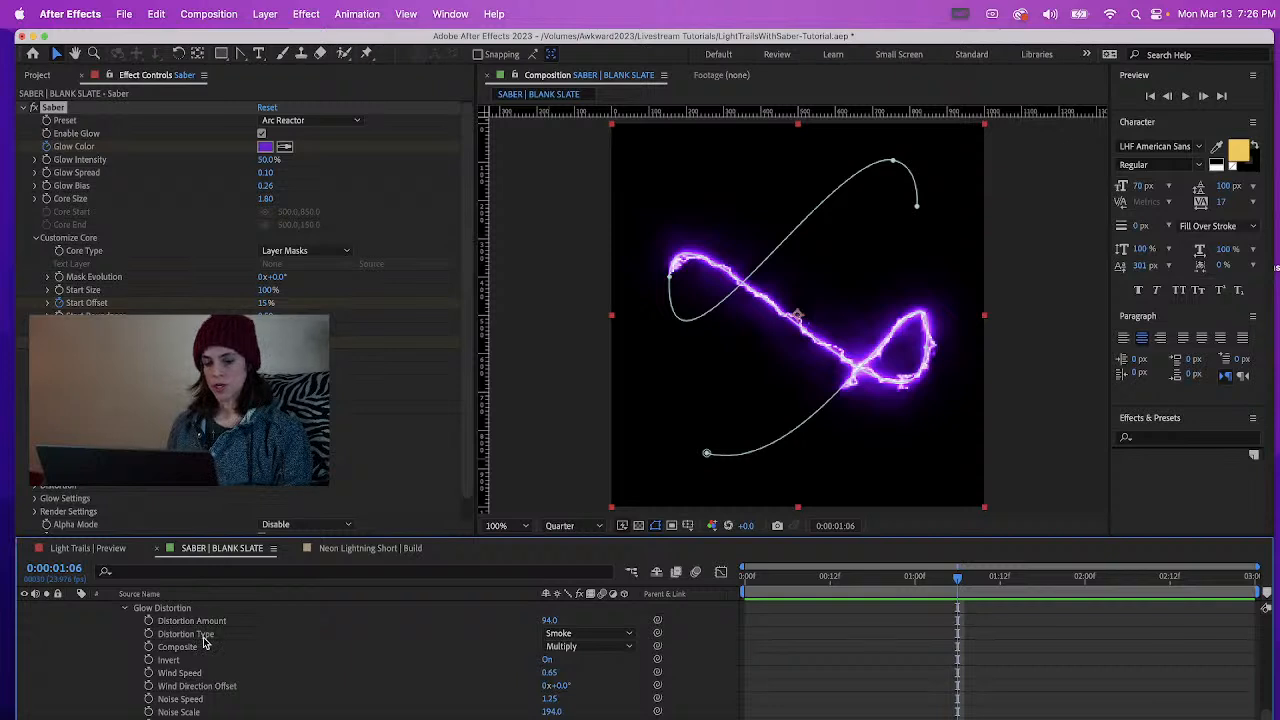
pyautogui.click(615, 637)
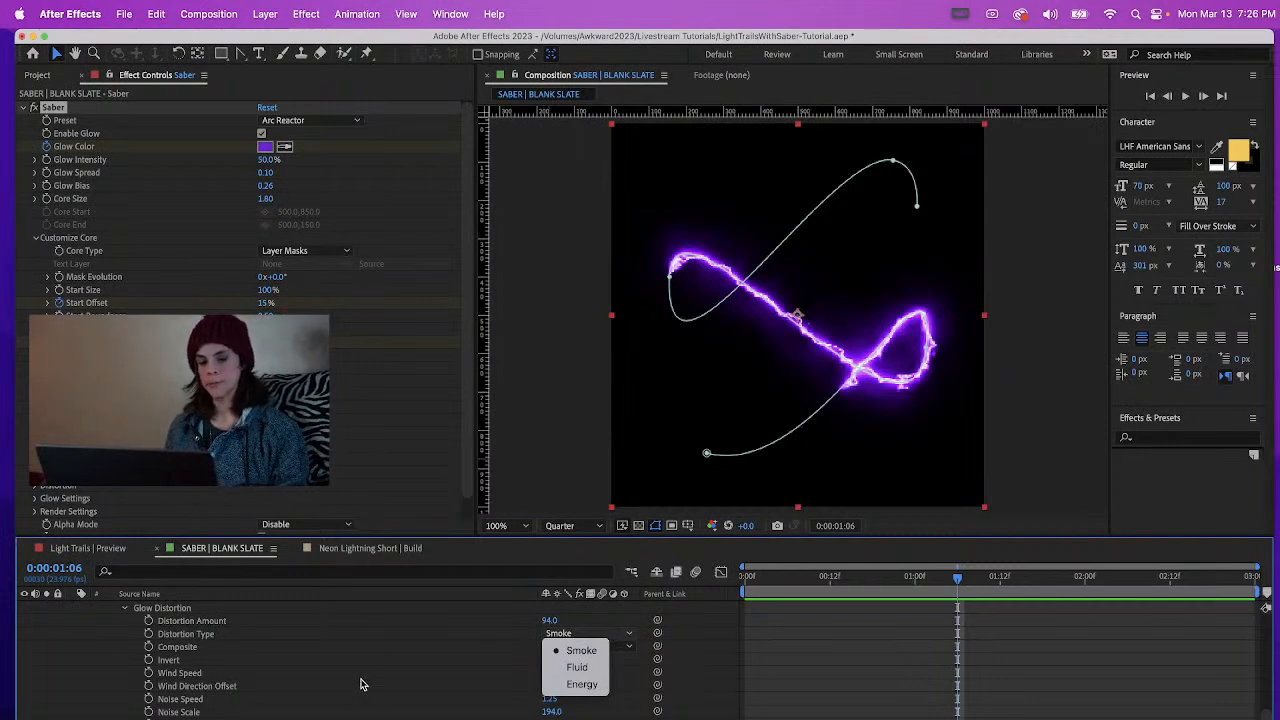
pyautogui.press('Escape')
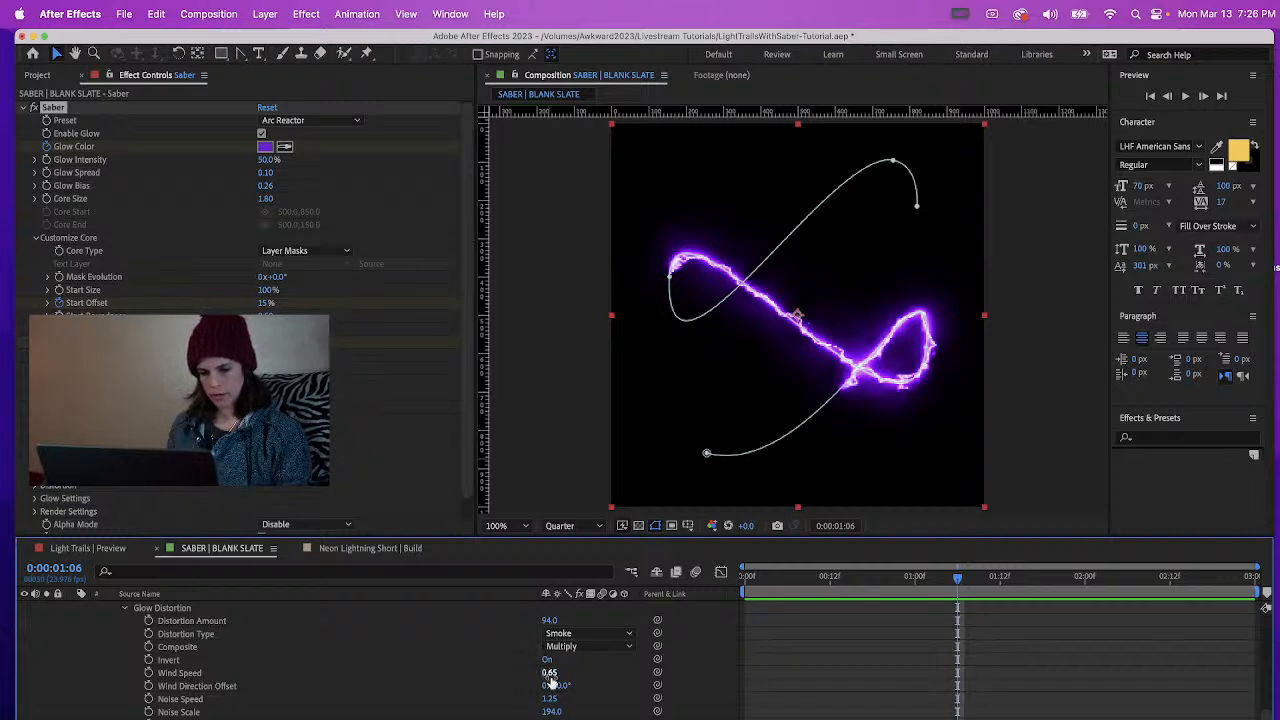
pyautogui.moveTo(549, 674); pyautogui.dragTo(790, 665)
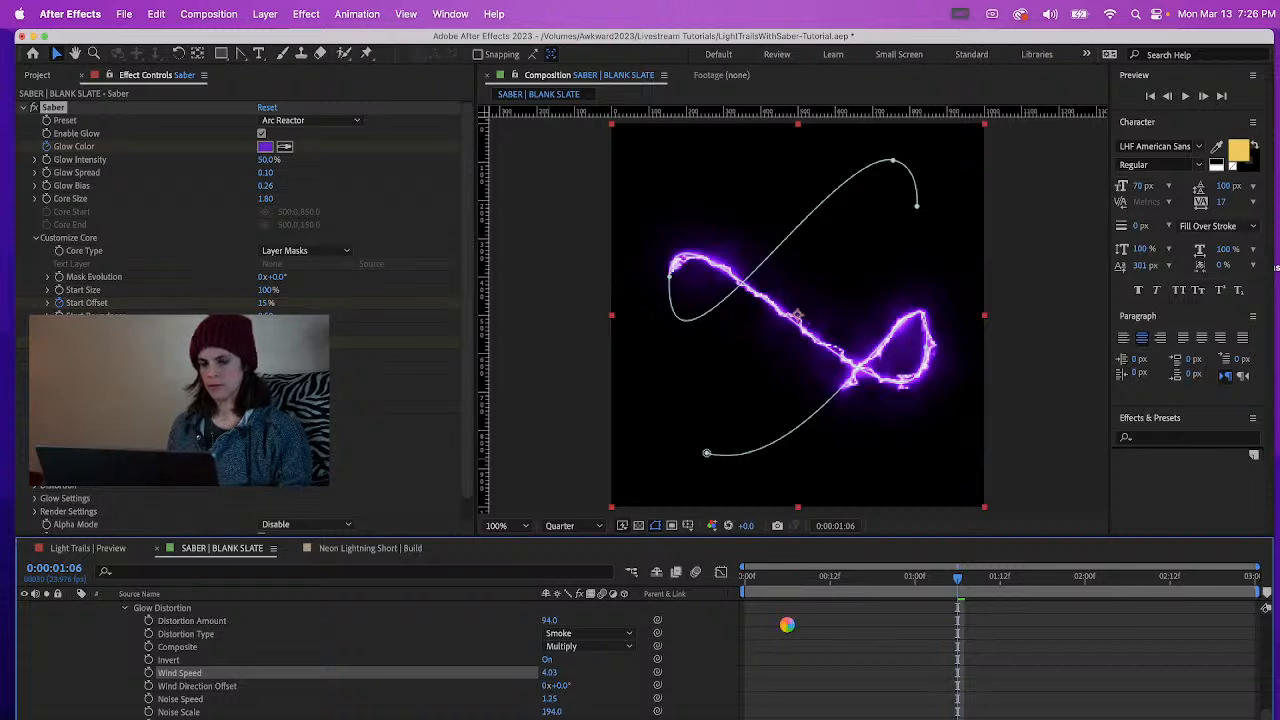
# Save the project and preview the trail from the start
pyautogui.click(123, 14)
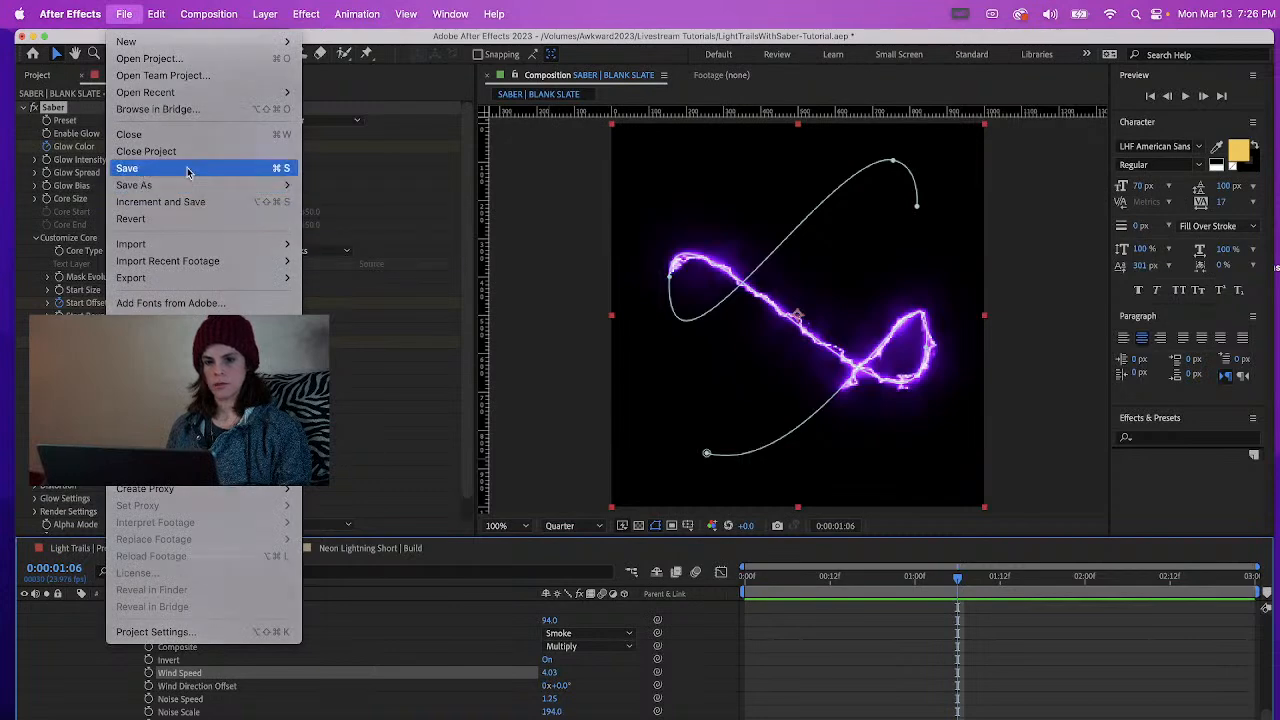
pyautogui.click(140, 168)
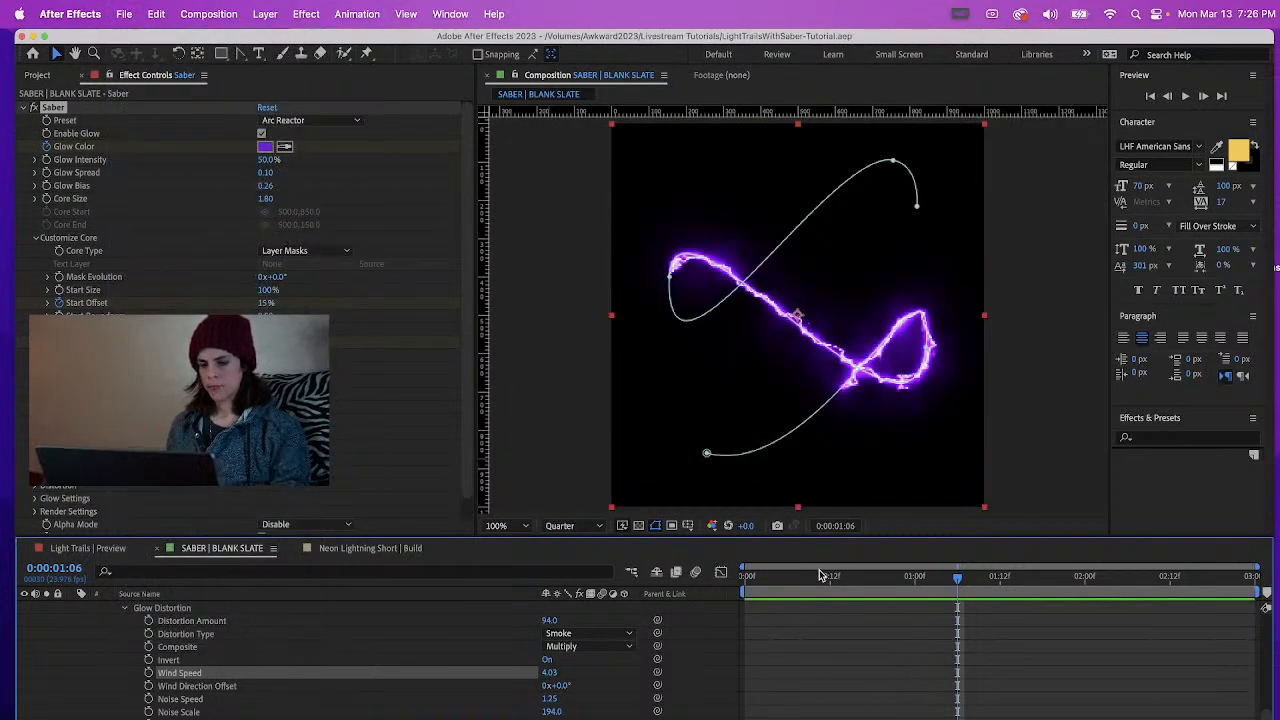
pyautogui.press('space')
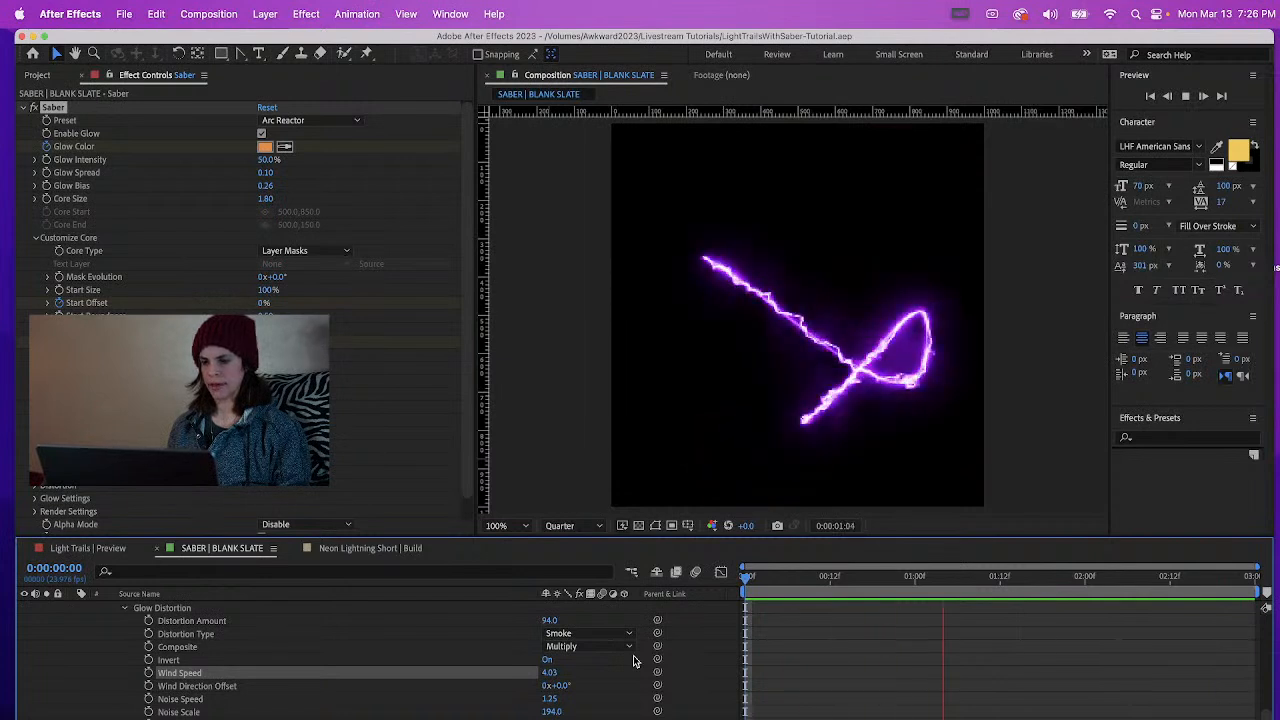
pyautogui.press('space')
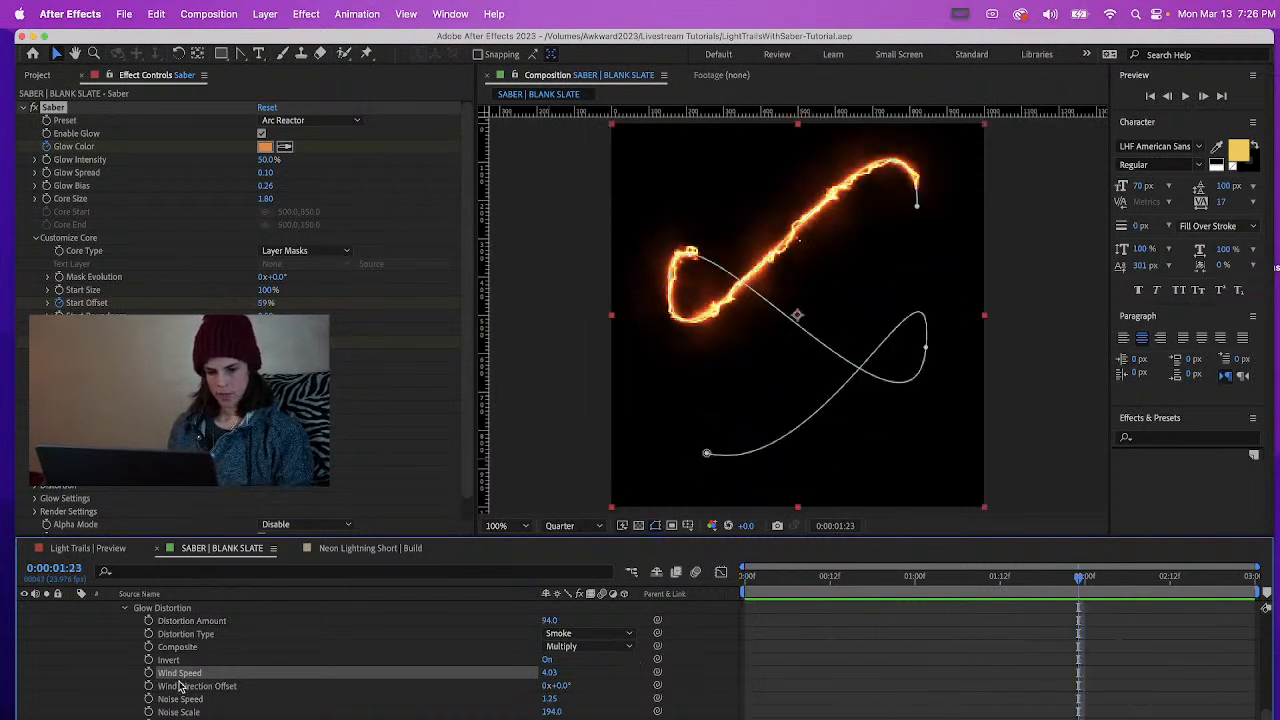
# Examine the remaining Glow Distortion parameters, the Core Distortion parameters and the Glow Settings of the Saber effect
pyautogui.scroll(-5, 335, 660)
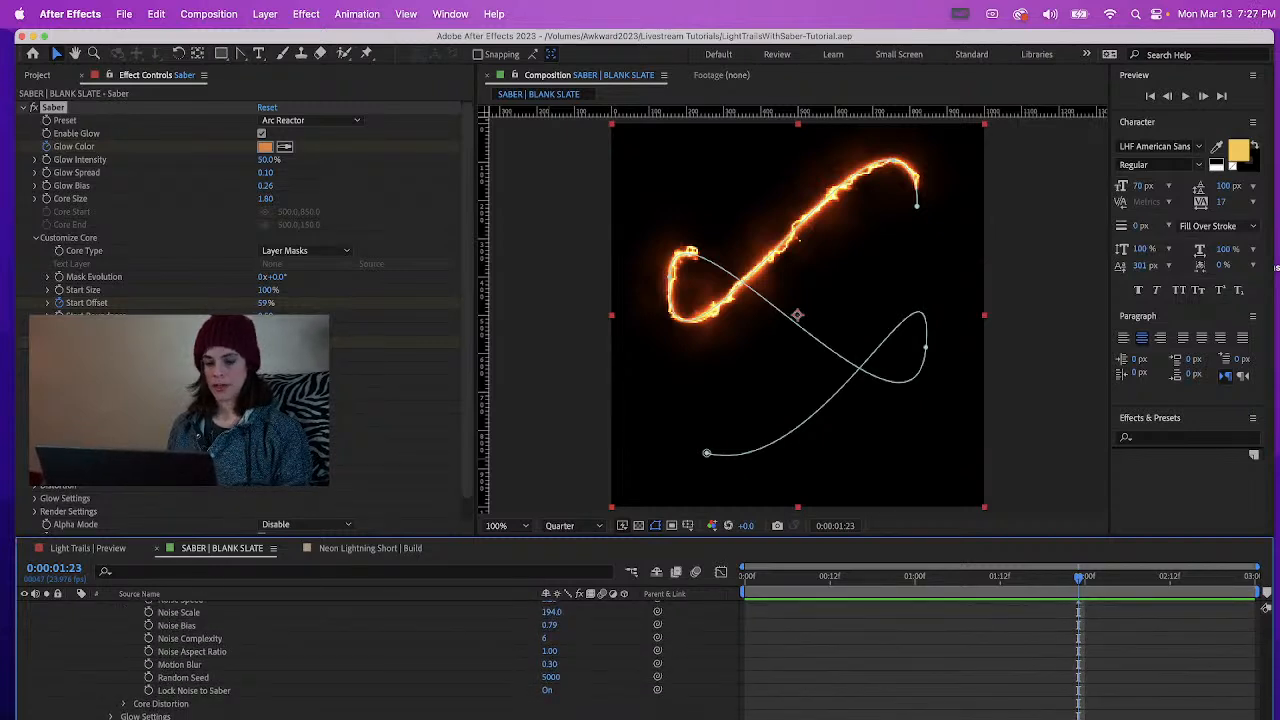
pyautogui.scroll(-1, 335, 660)
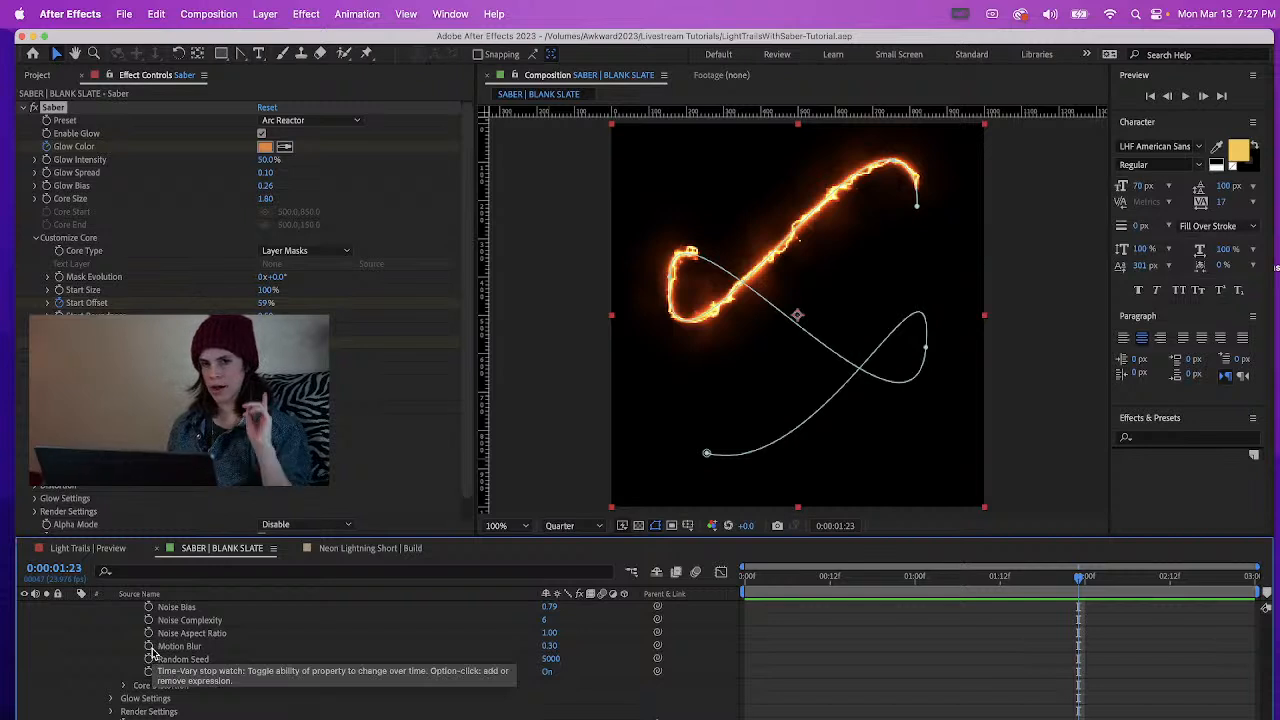
pyautogui.click(124, 686)
pyautogui.scroll(-3, 125, 690)
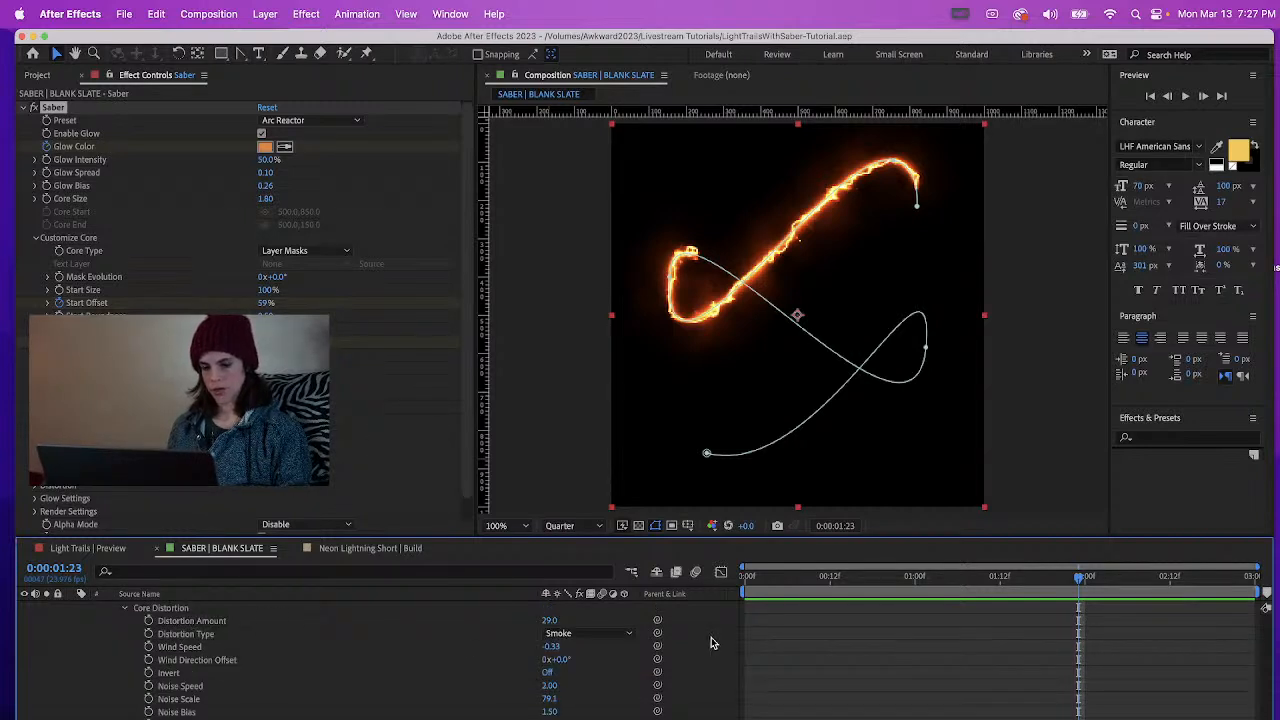
pyautogui.scroll(-3, 180, 660)
pyautogui.click(112, 692)
pyautogui.scroll(-2, 165, 703)
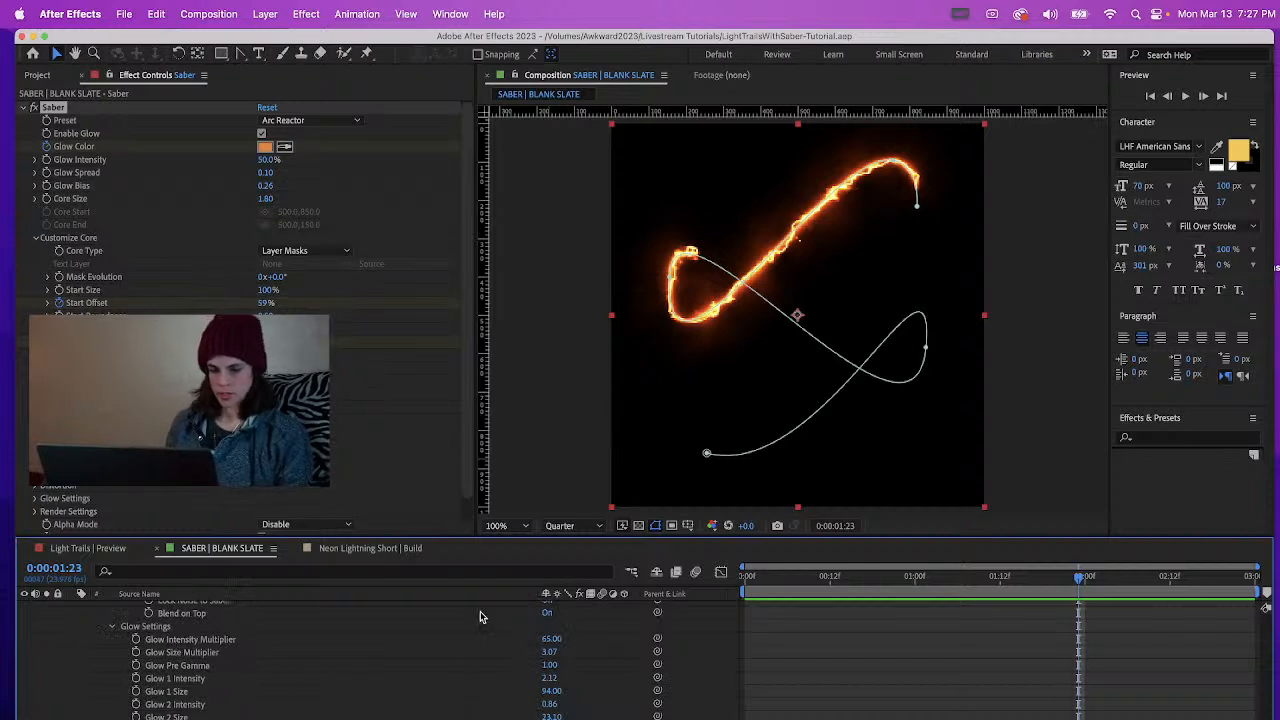
# Set the Saber Glow Color keyframe at 0:00:01:10 to hex 746AB0 and preview the trail from the start
pyautogui.scroll(-3, 1266, 607)
pyautogui.scroll(10, 1266, 607)
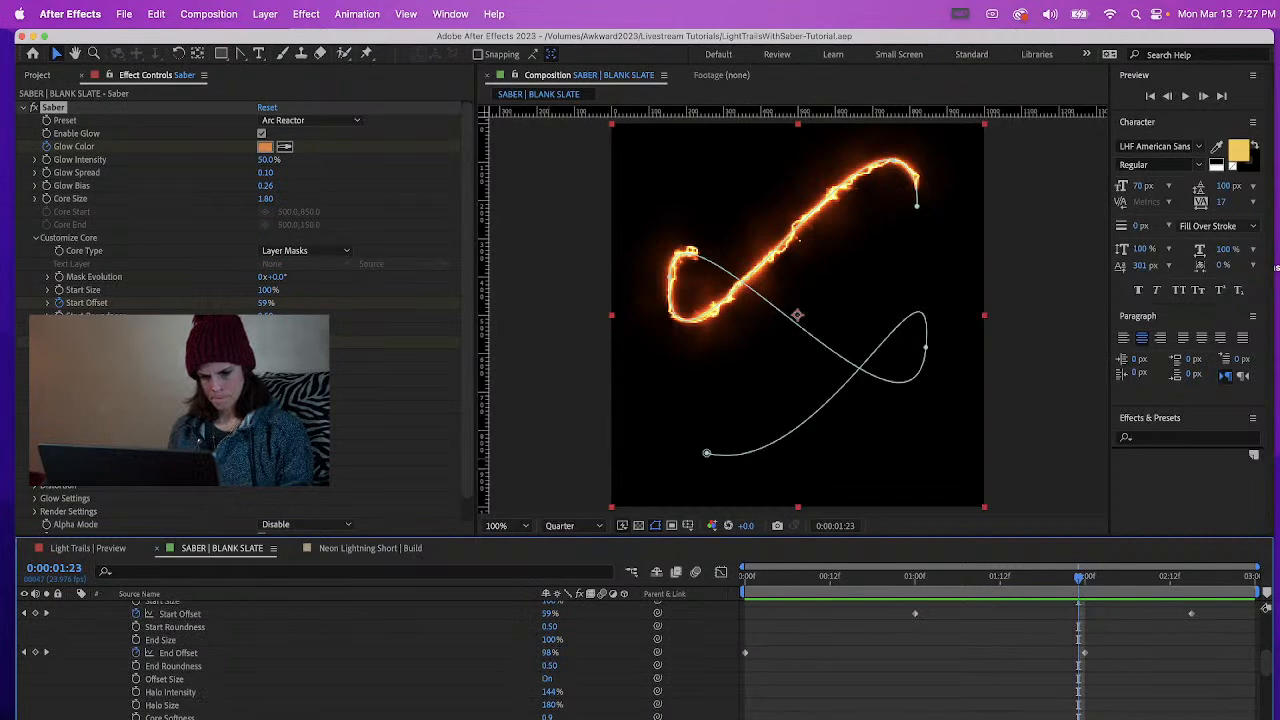
pyautogui.scroll(6, 1264, 645)
pyautogui.scroll(1, 1263, 632)
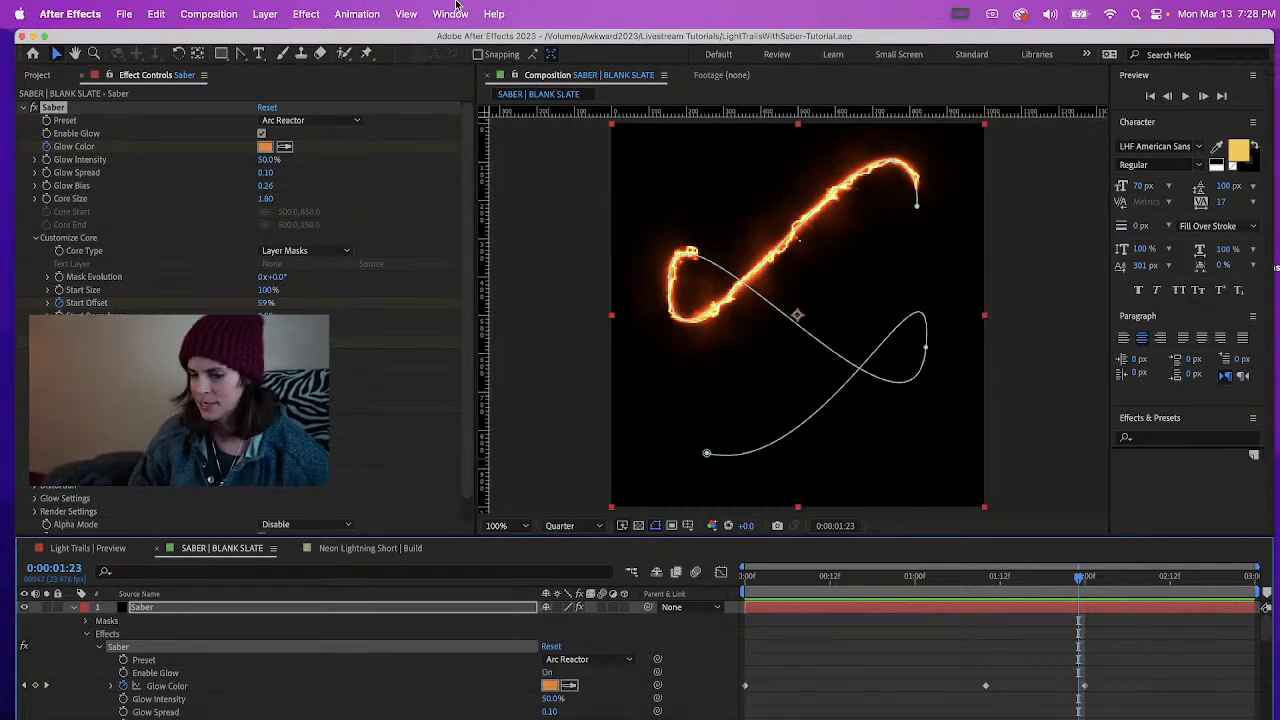
pyautogui.click(988, 585)
pyautogui.click(549, 686)
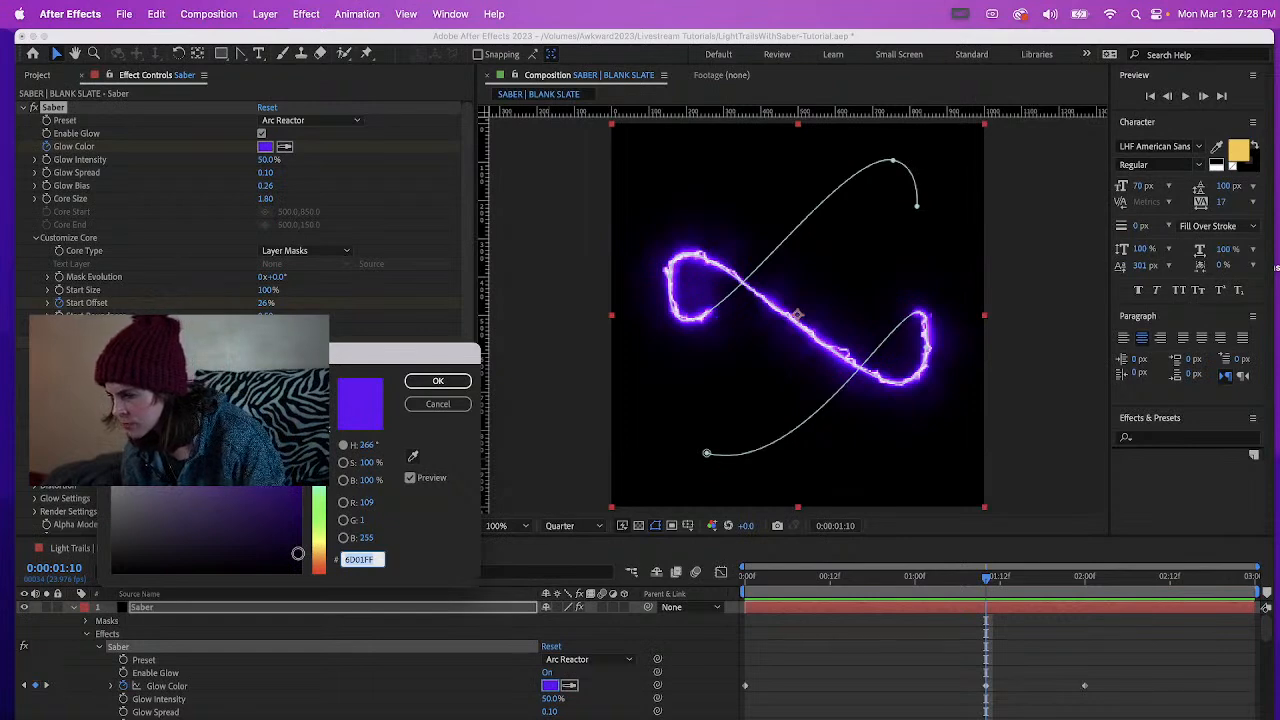
pyautogui.write('746')
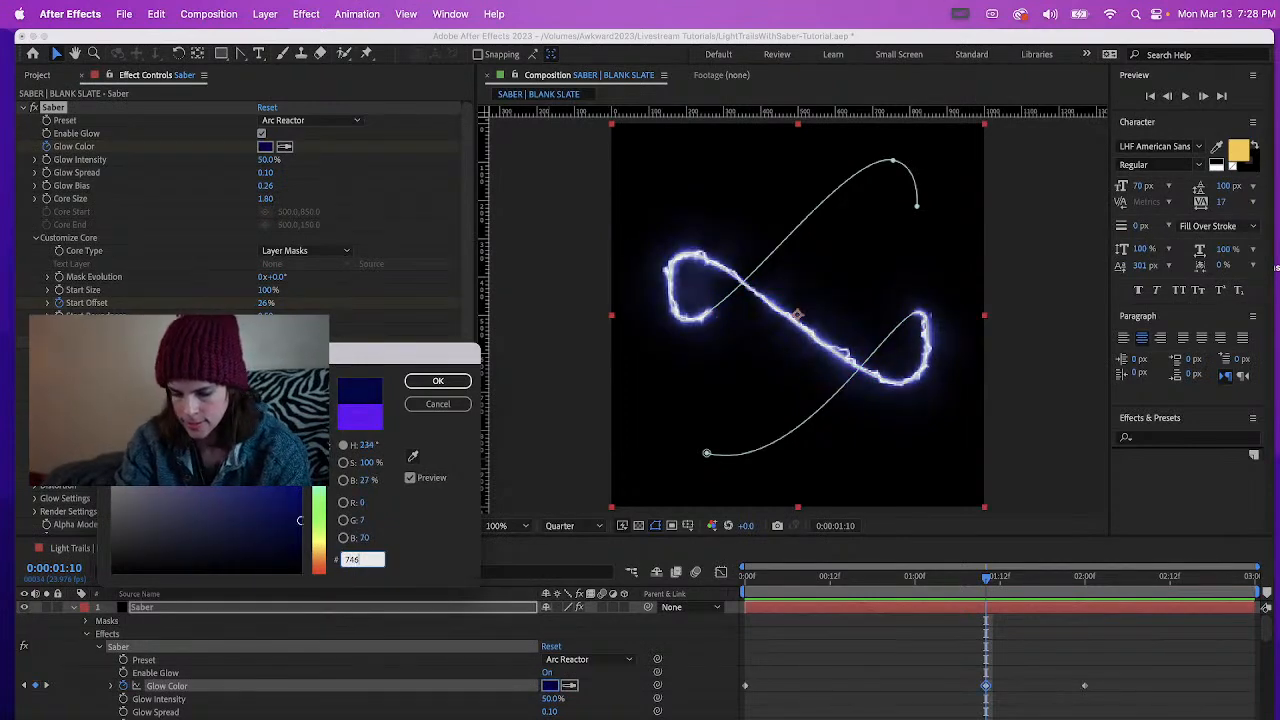
pyautogui.write('AB0')
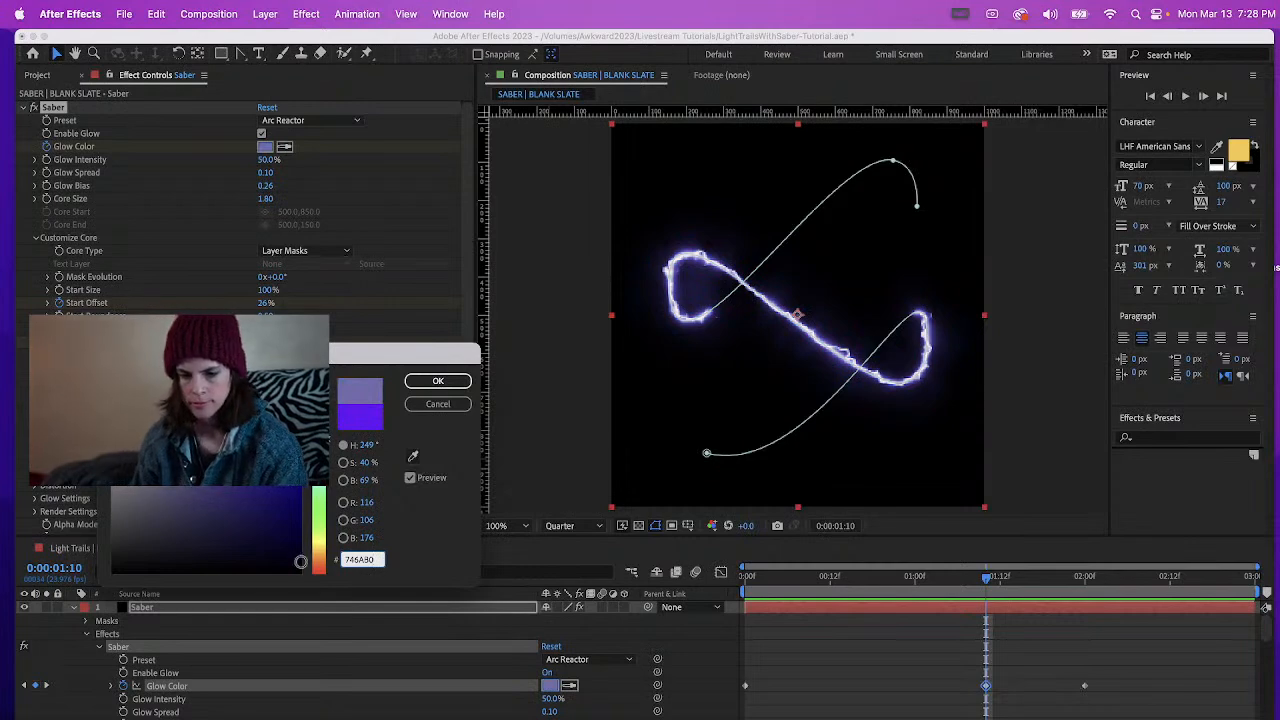
pyautogui.click(437, 381)
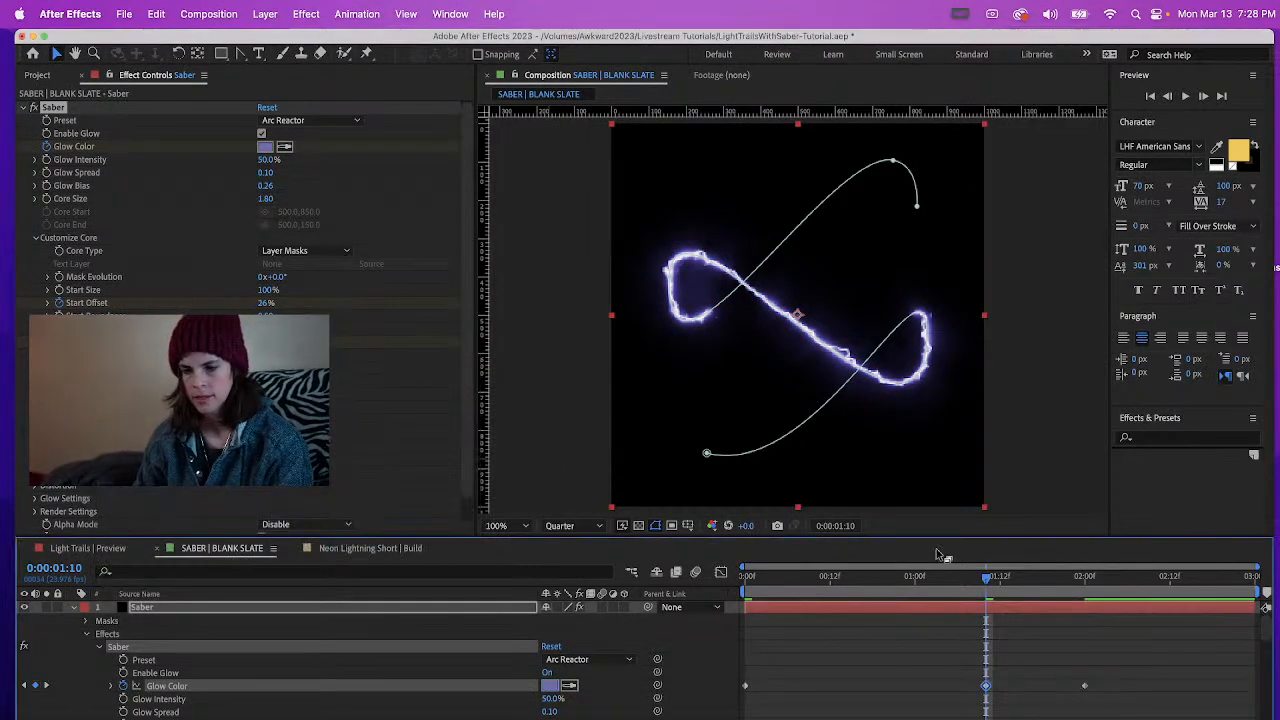
pyautogui.moveTo(893, 588); pyautogui.dragTo(733, 617)
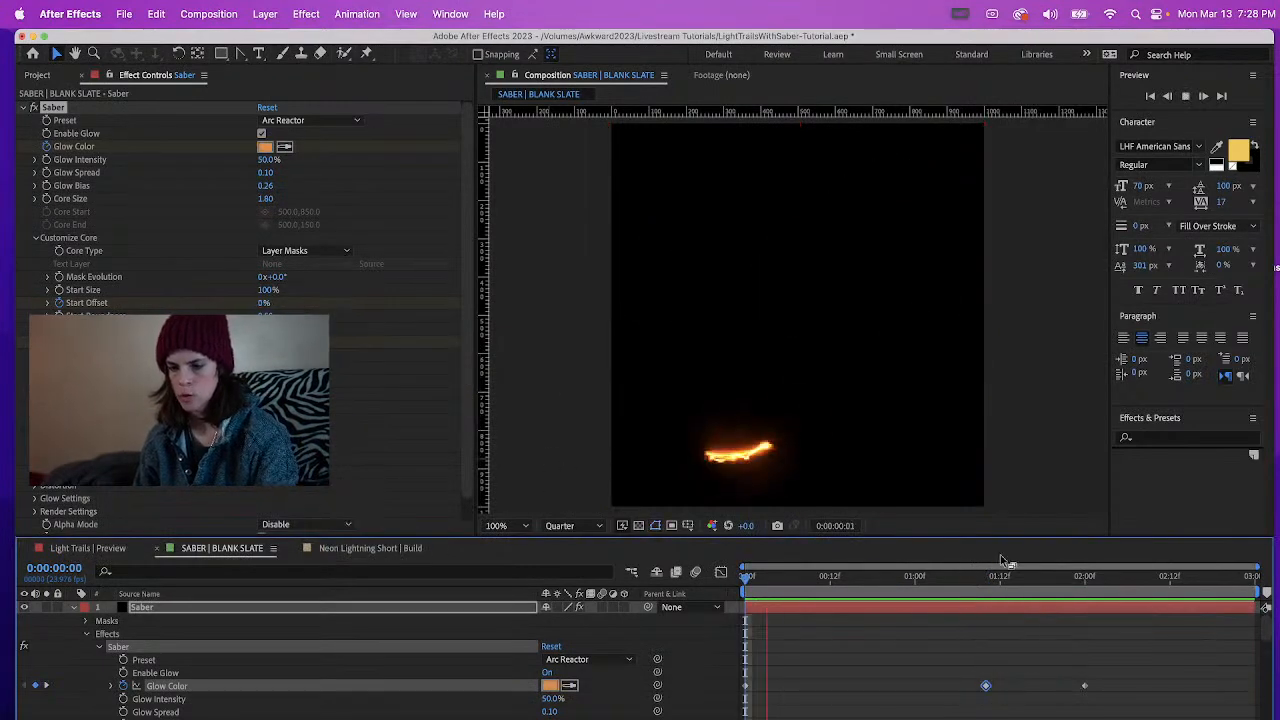
pyautogui.press('space')
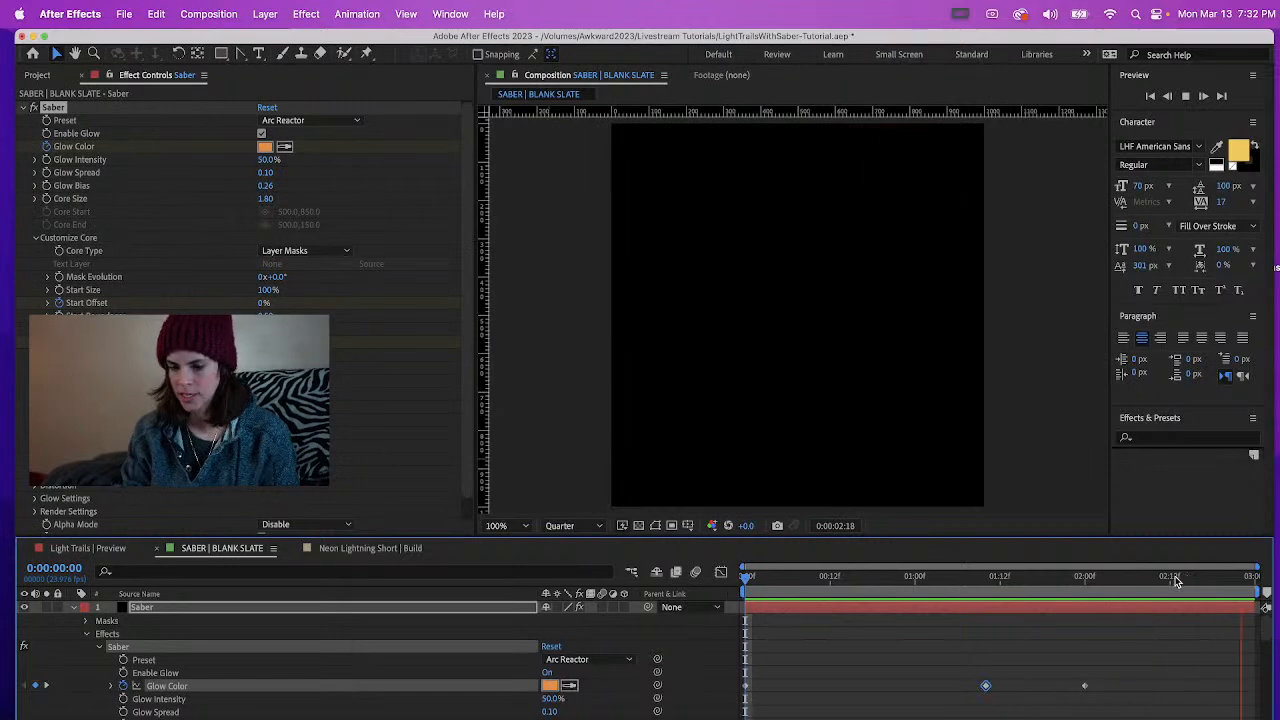
# Switch to Streamlabs Desktop, widen the window and its live chat area, and show the Webcam Fullscreen source
pyautogui.press('super+Tab')
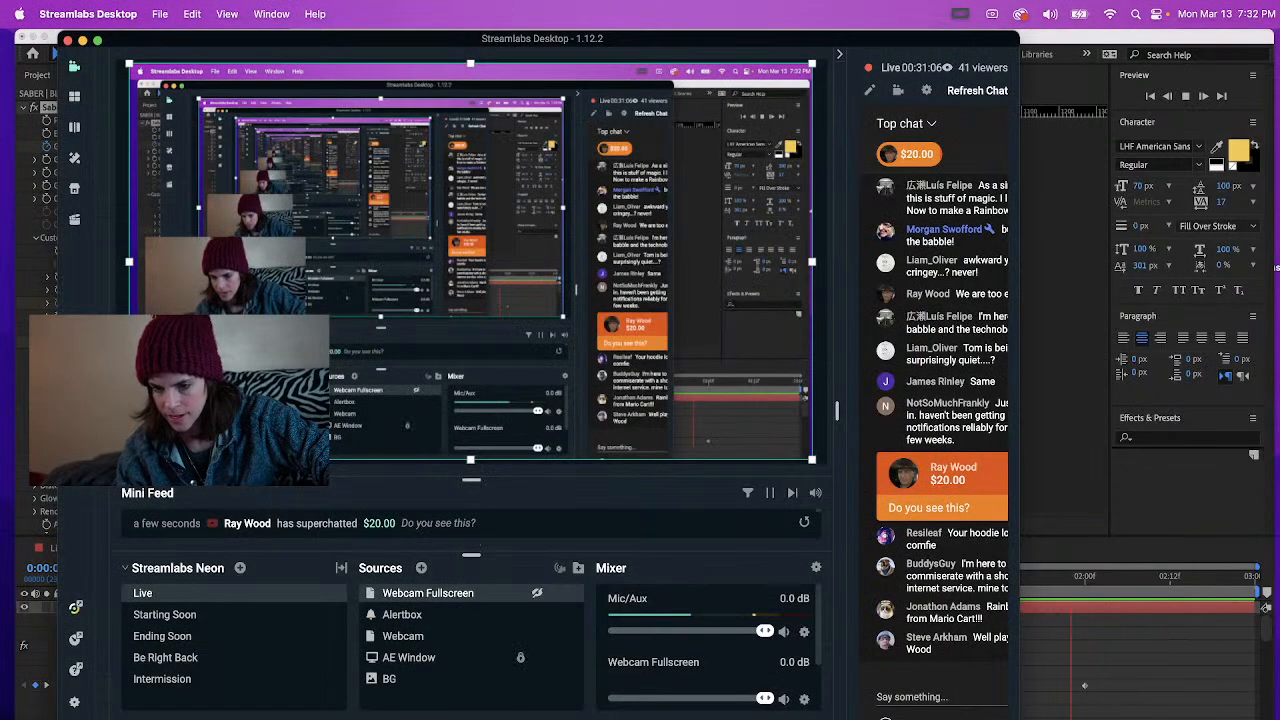
pyautogui.moveTo(1020, 551); pyautogui.dragTo(1272, 520)
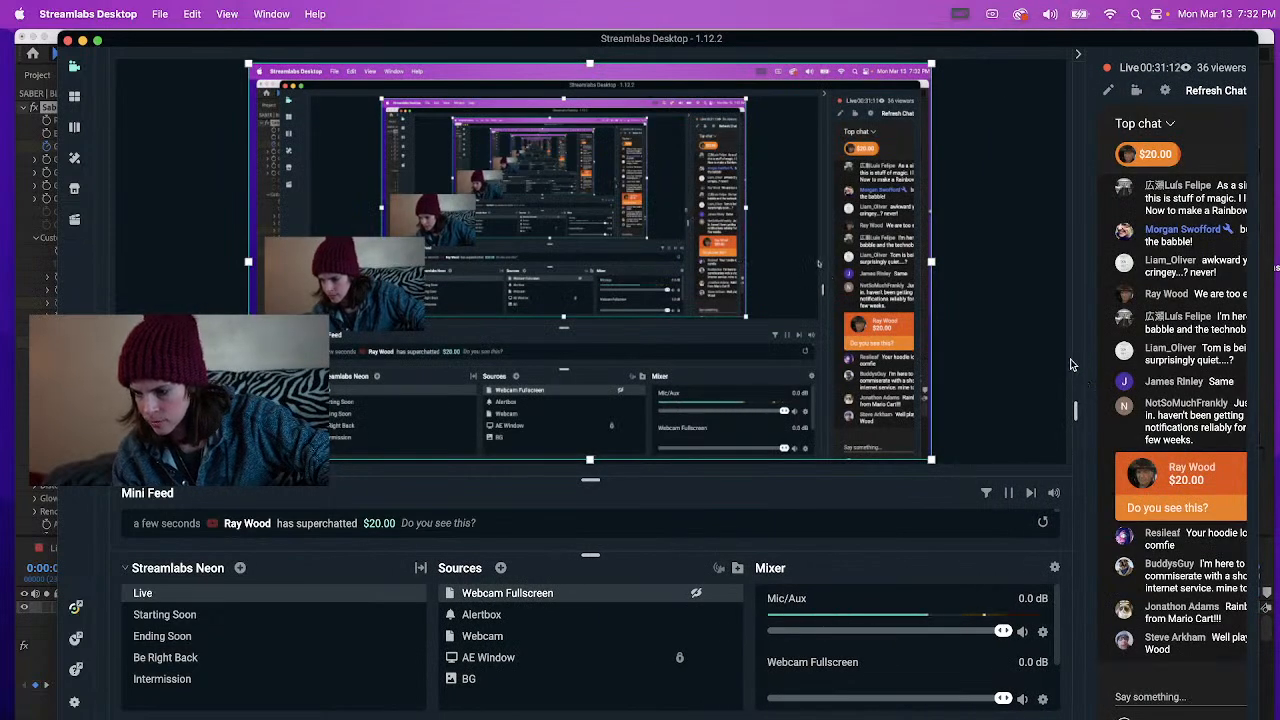
pyautogui.moveTo(1073, 359); pyautogui.dragTo(1001, 355)
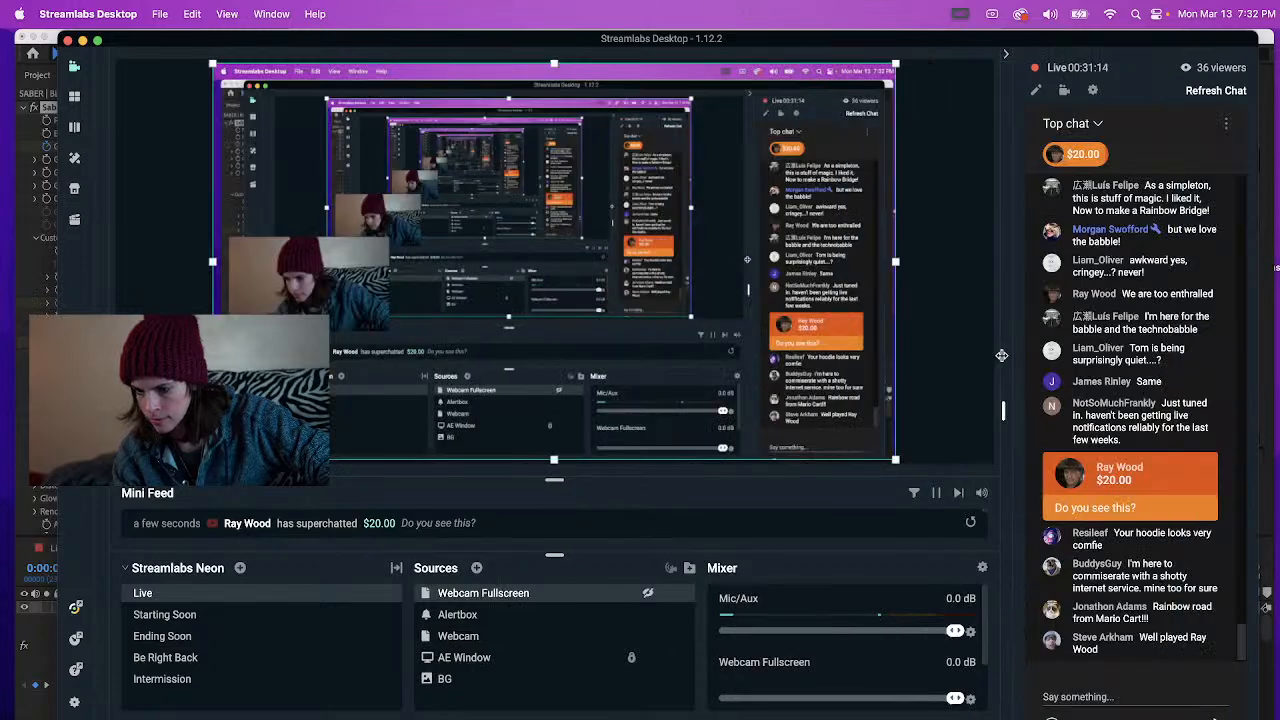
pyautogui.scroll(2, 1120, 363)
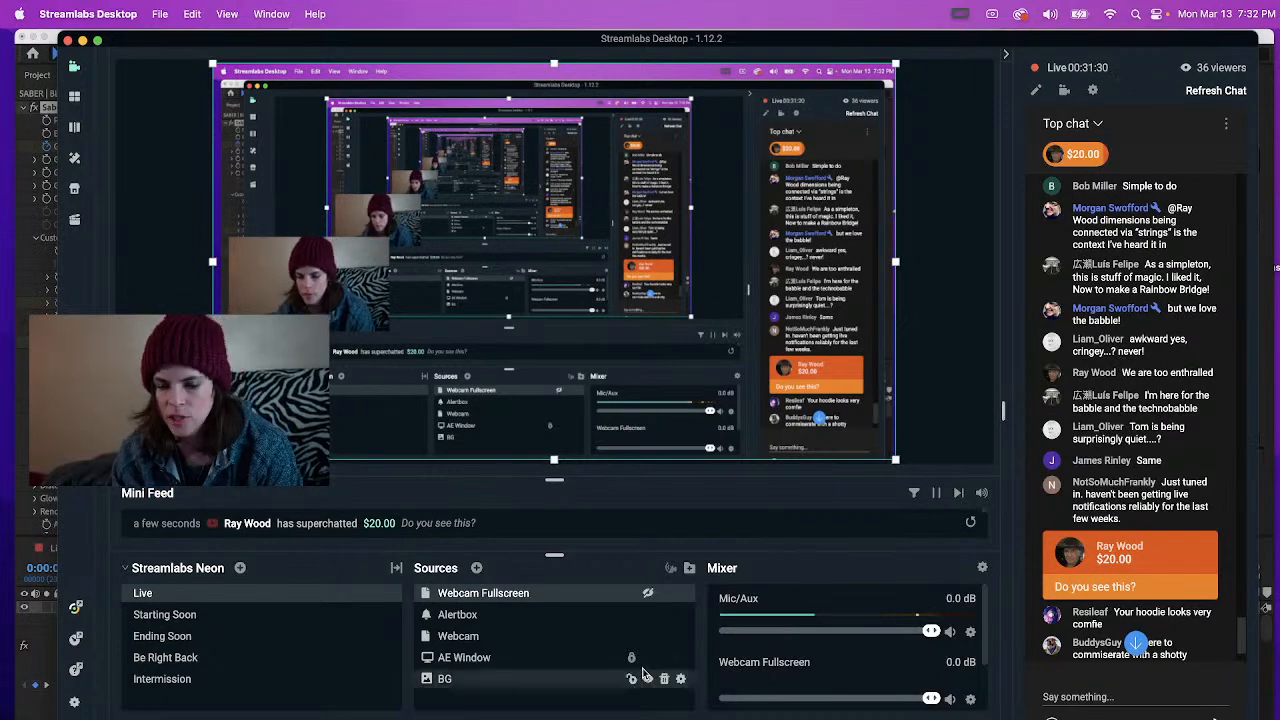
pyautogui.click(648, 594)
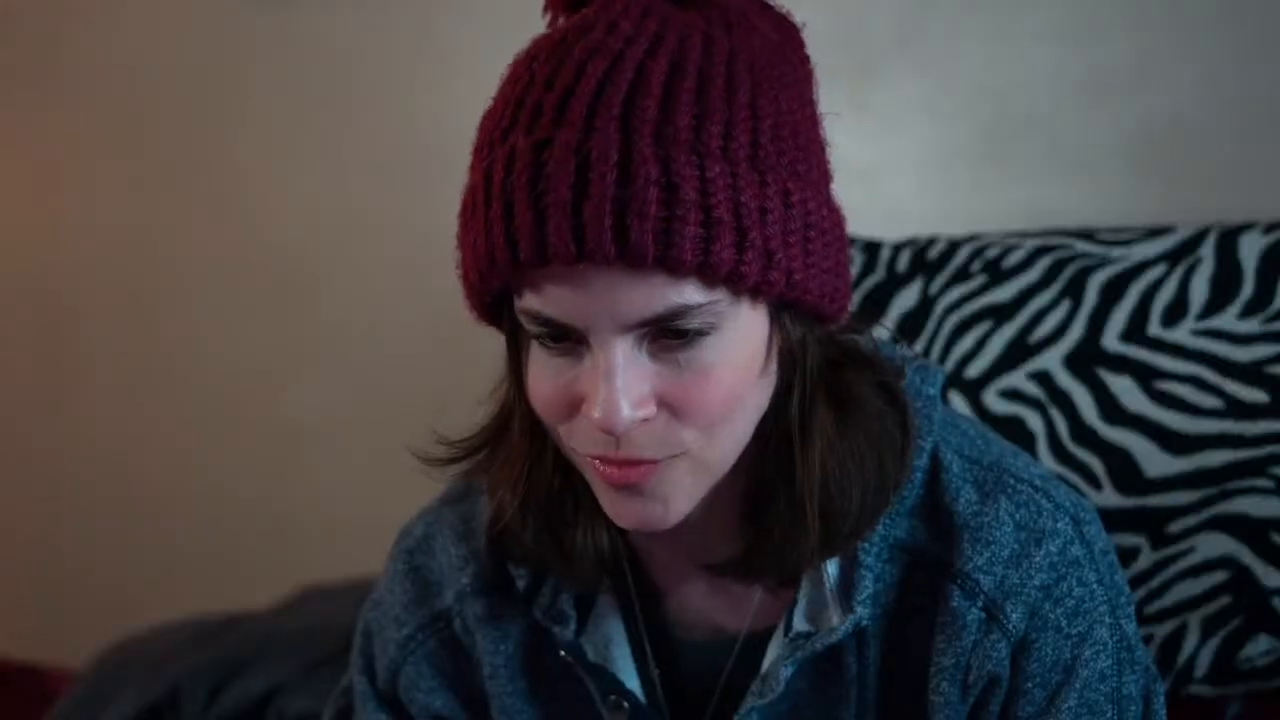